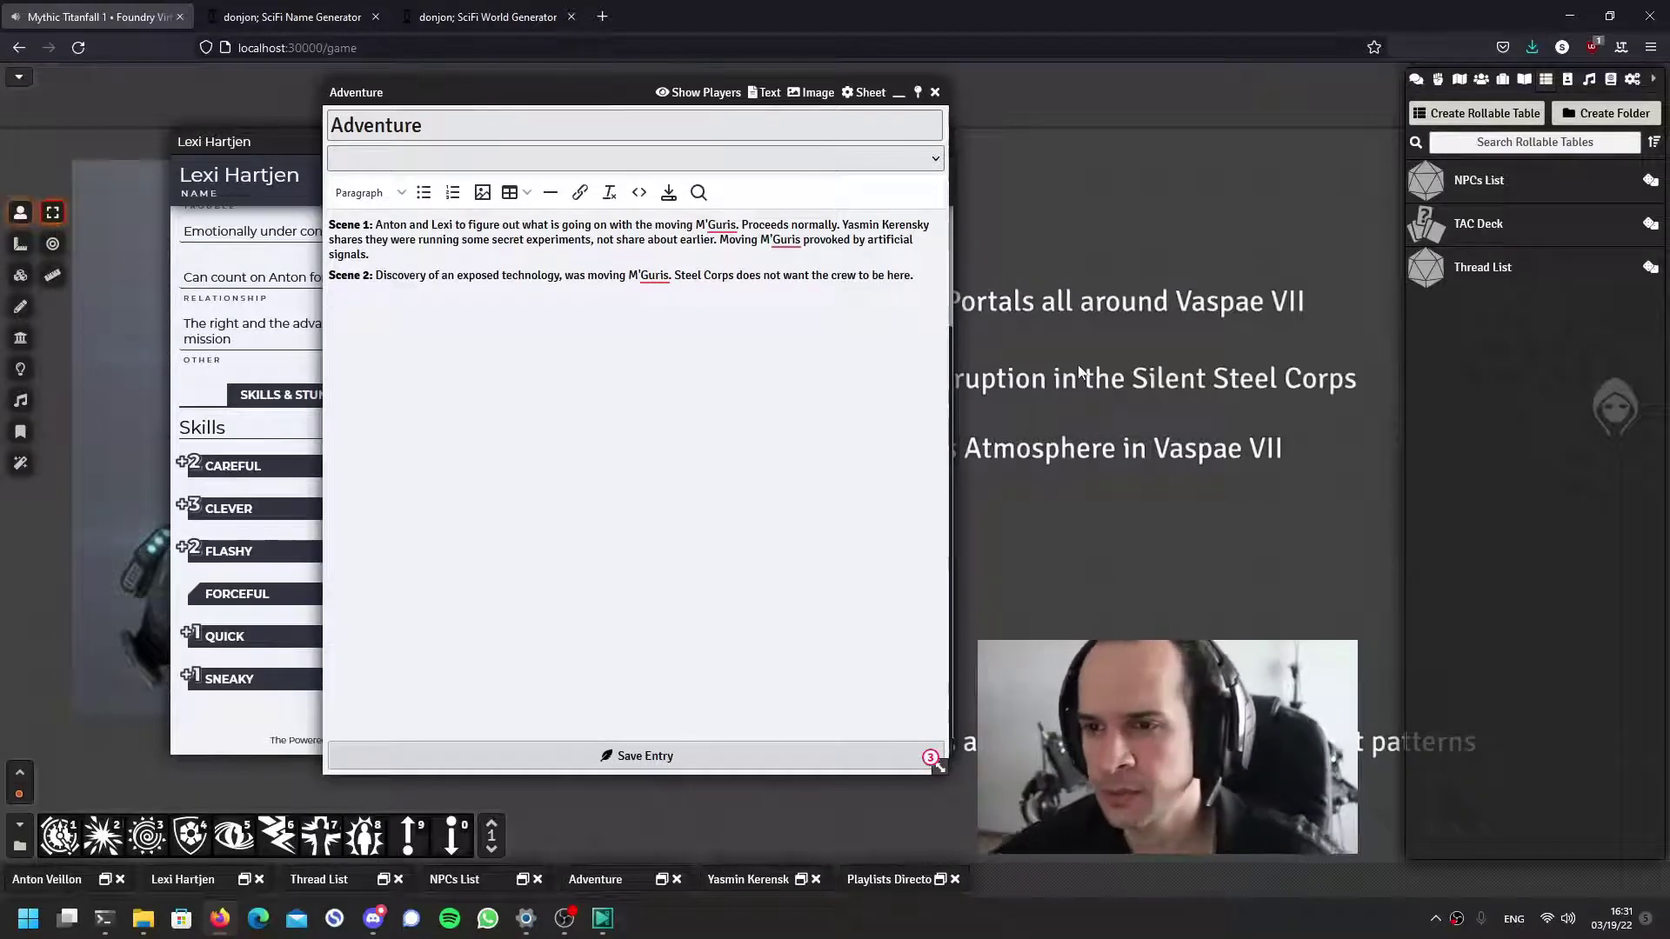
Type a bold 'Scene 3:' heading in the Adventure journal and start a Very unlikely fate check
key("ctrl+b")
type("Scene 3:")
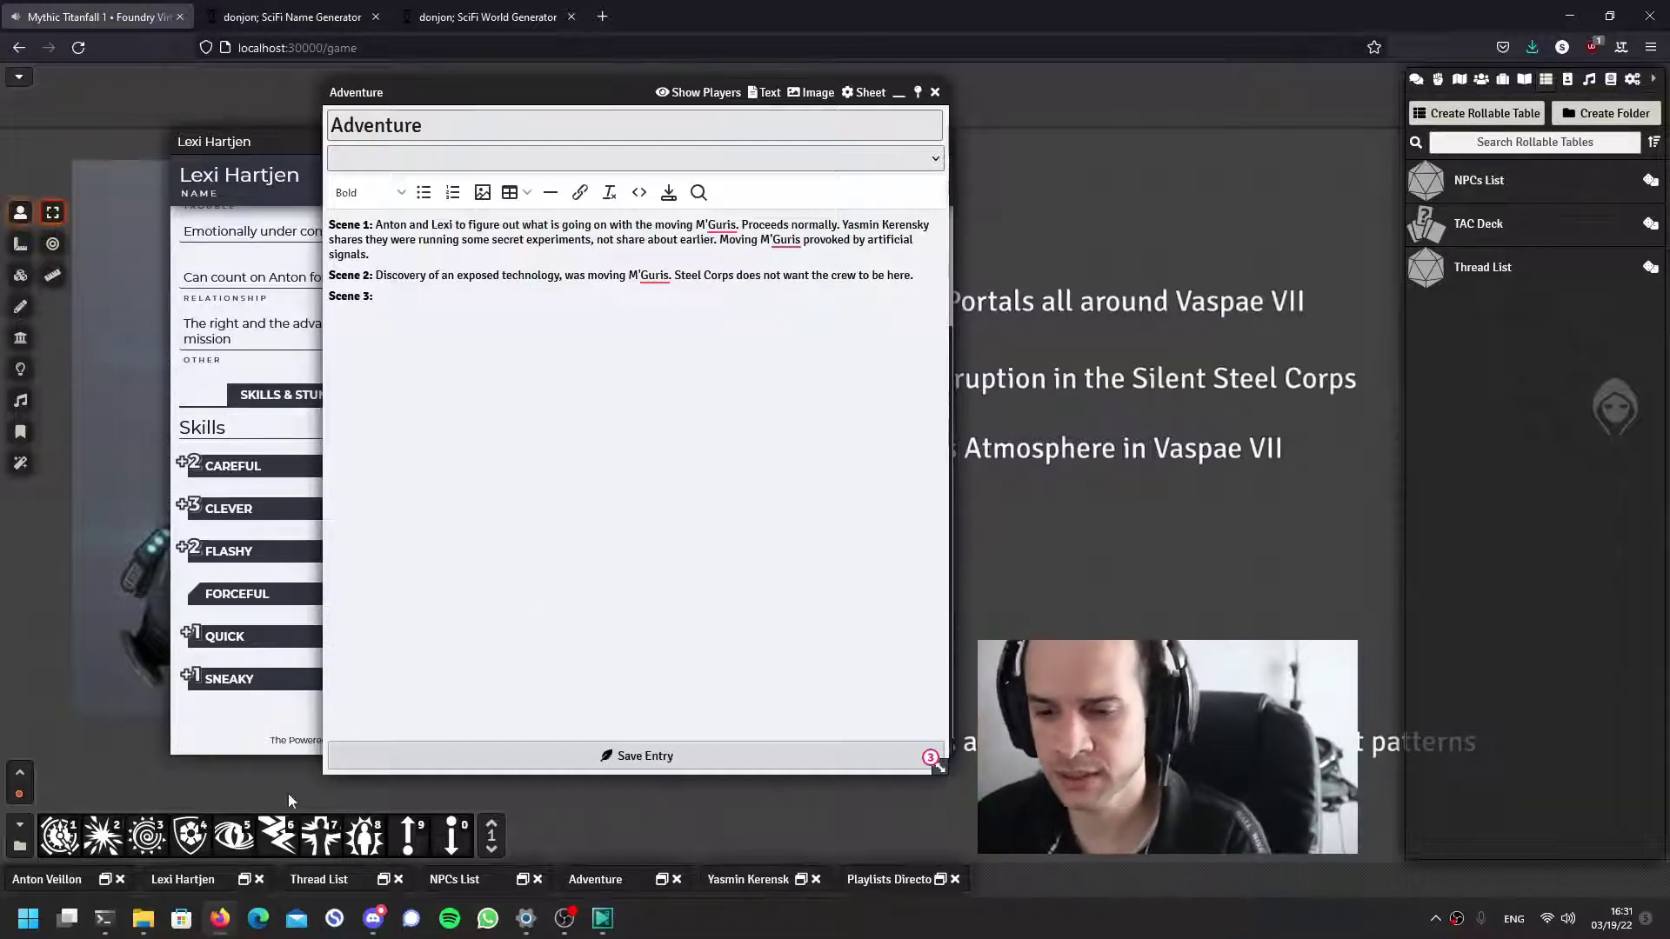
left_click(61, 835)
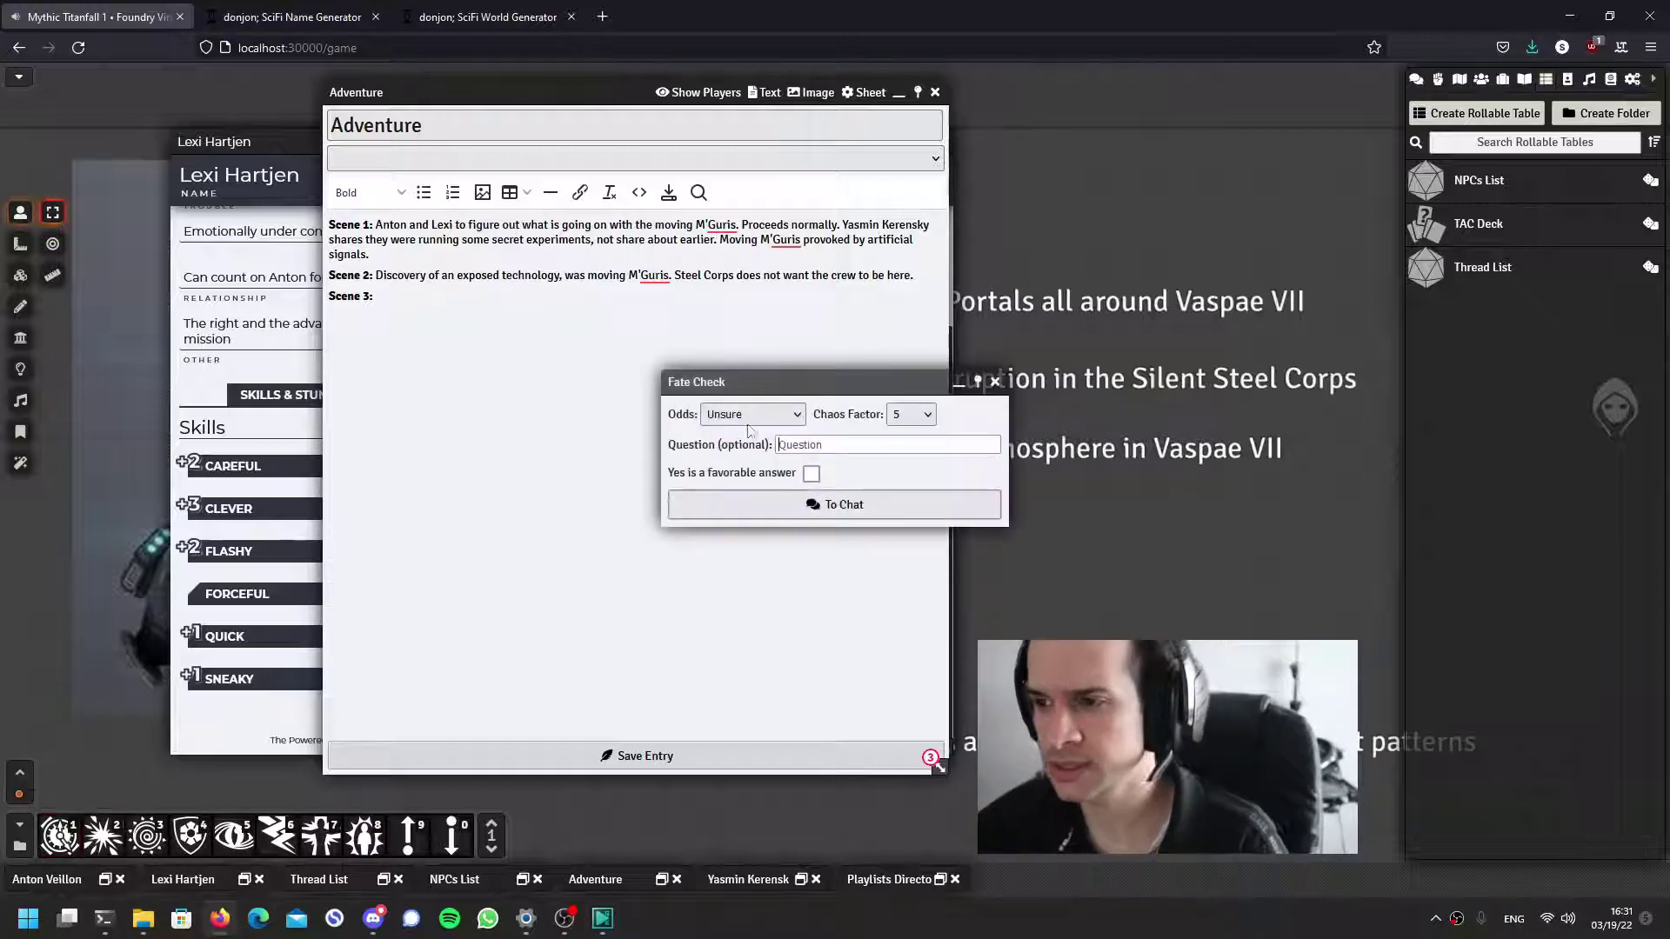
left_click(757, 415)
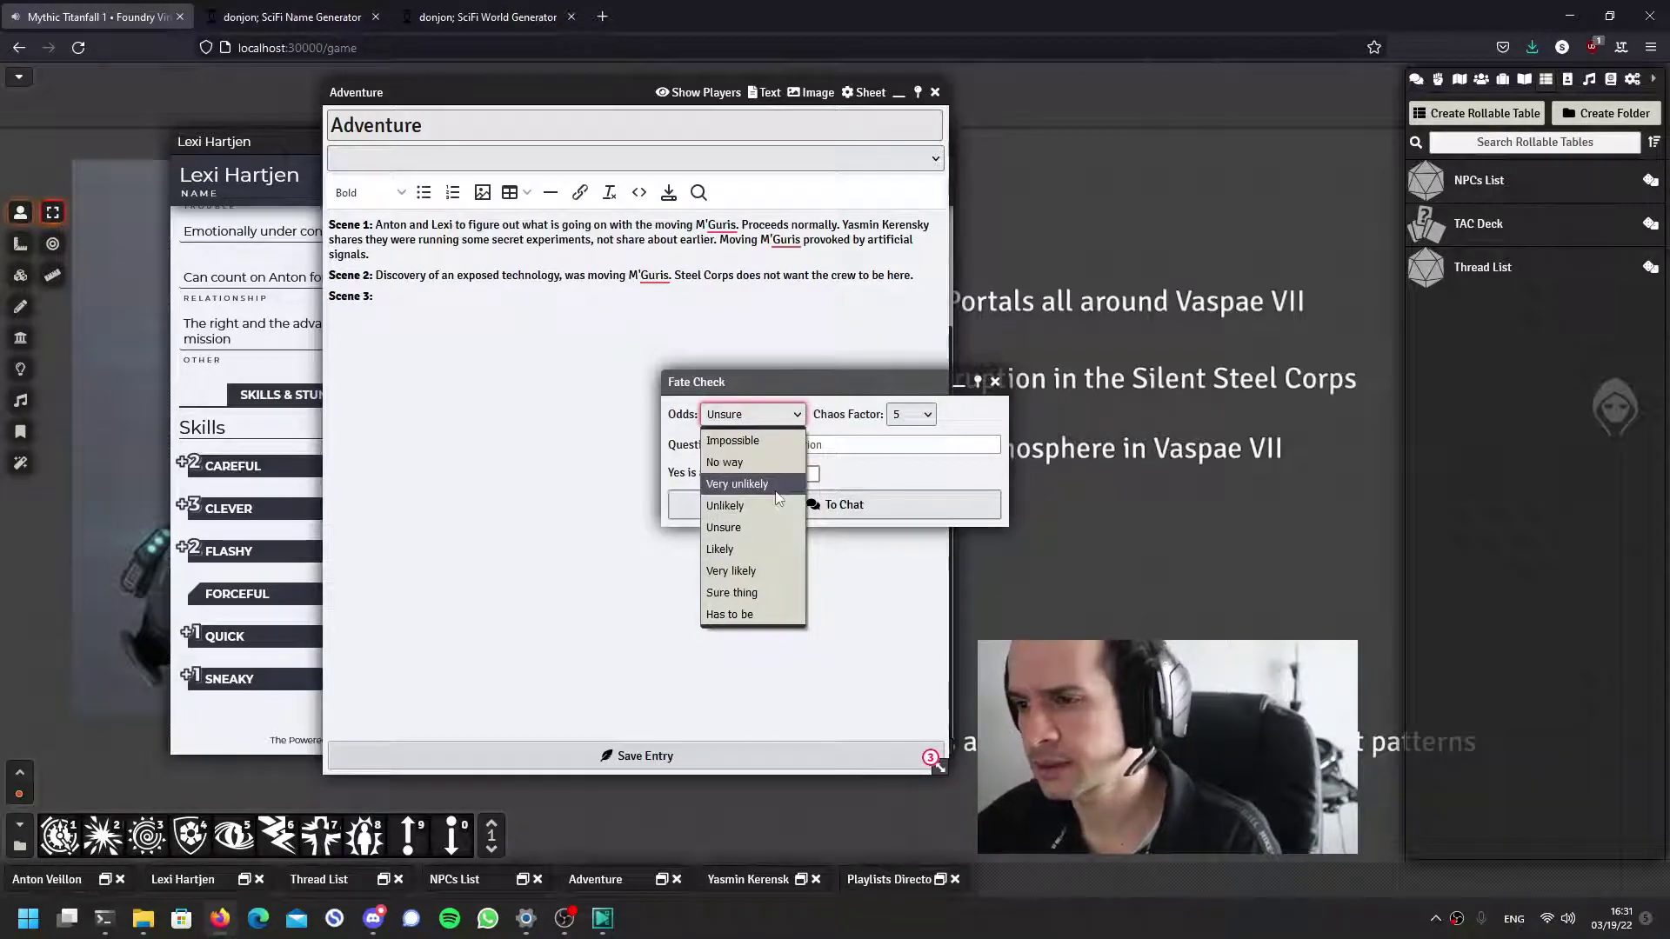
left_click(777, 494)
Ask 'Do the PCs find the portal' with Yes favorable and post it to chat
left_click(839, 445)
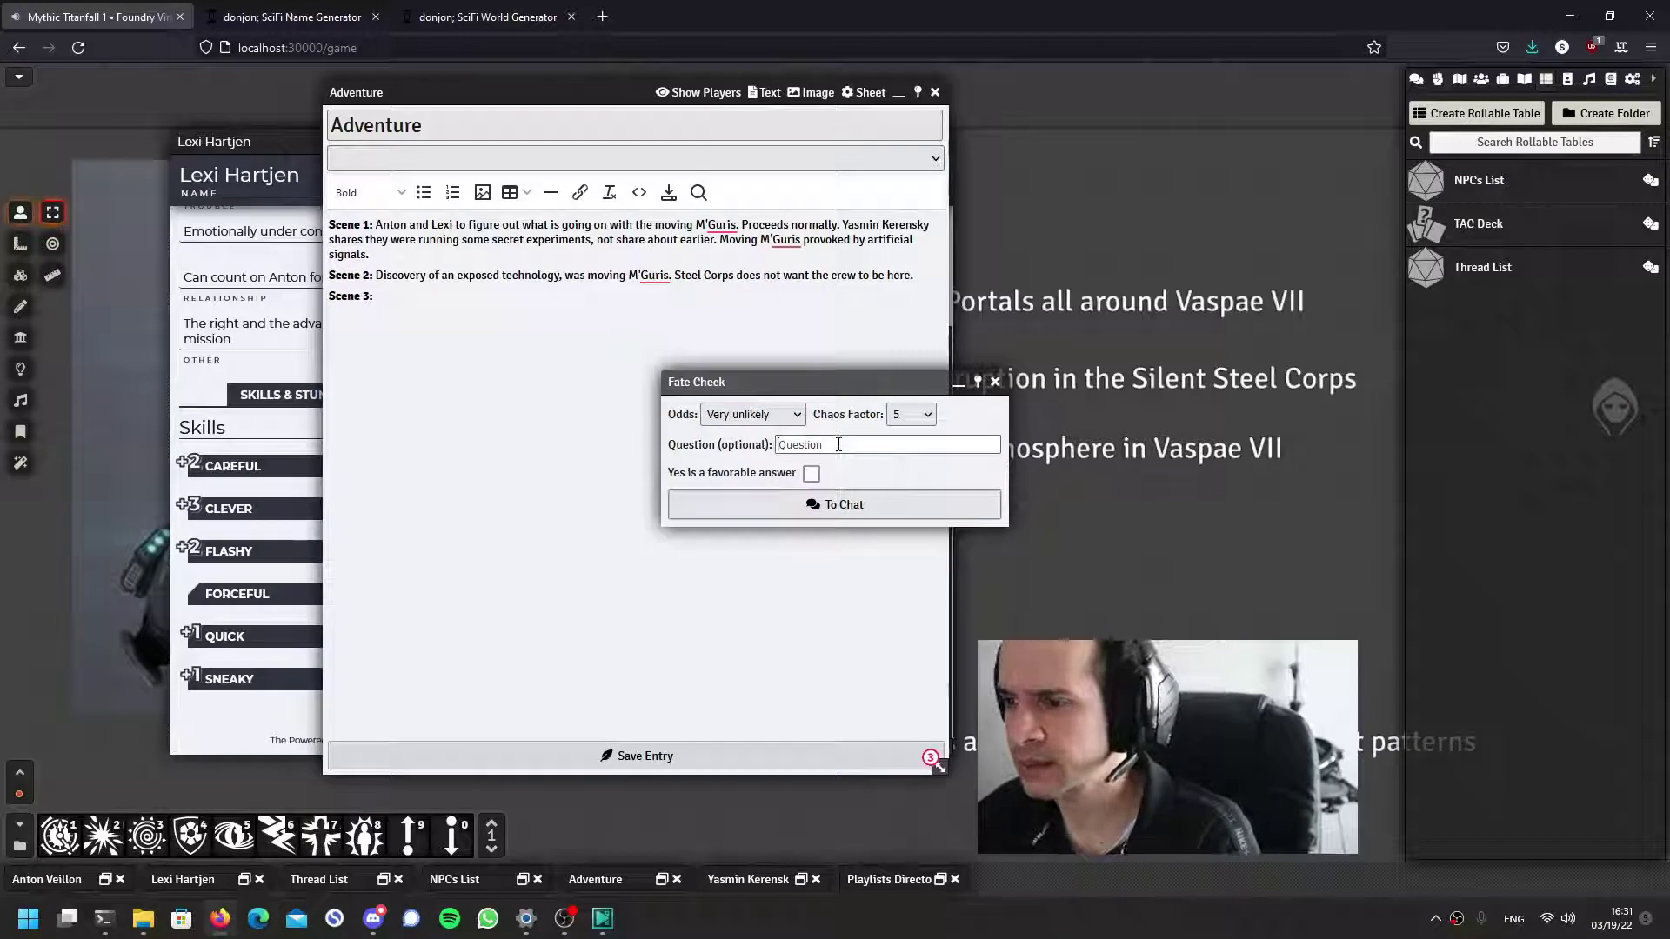
type("Do ")
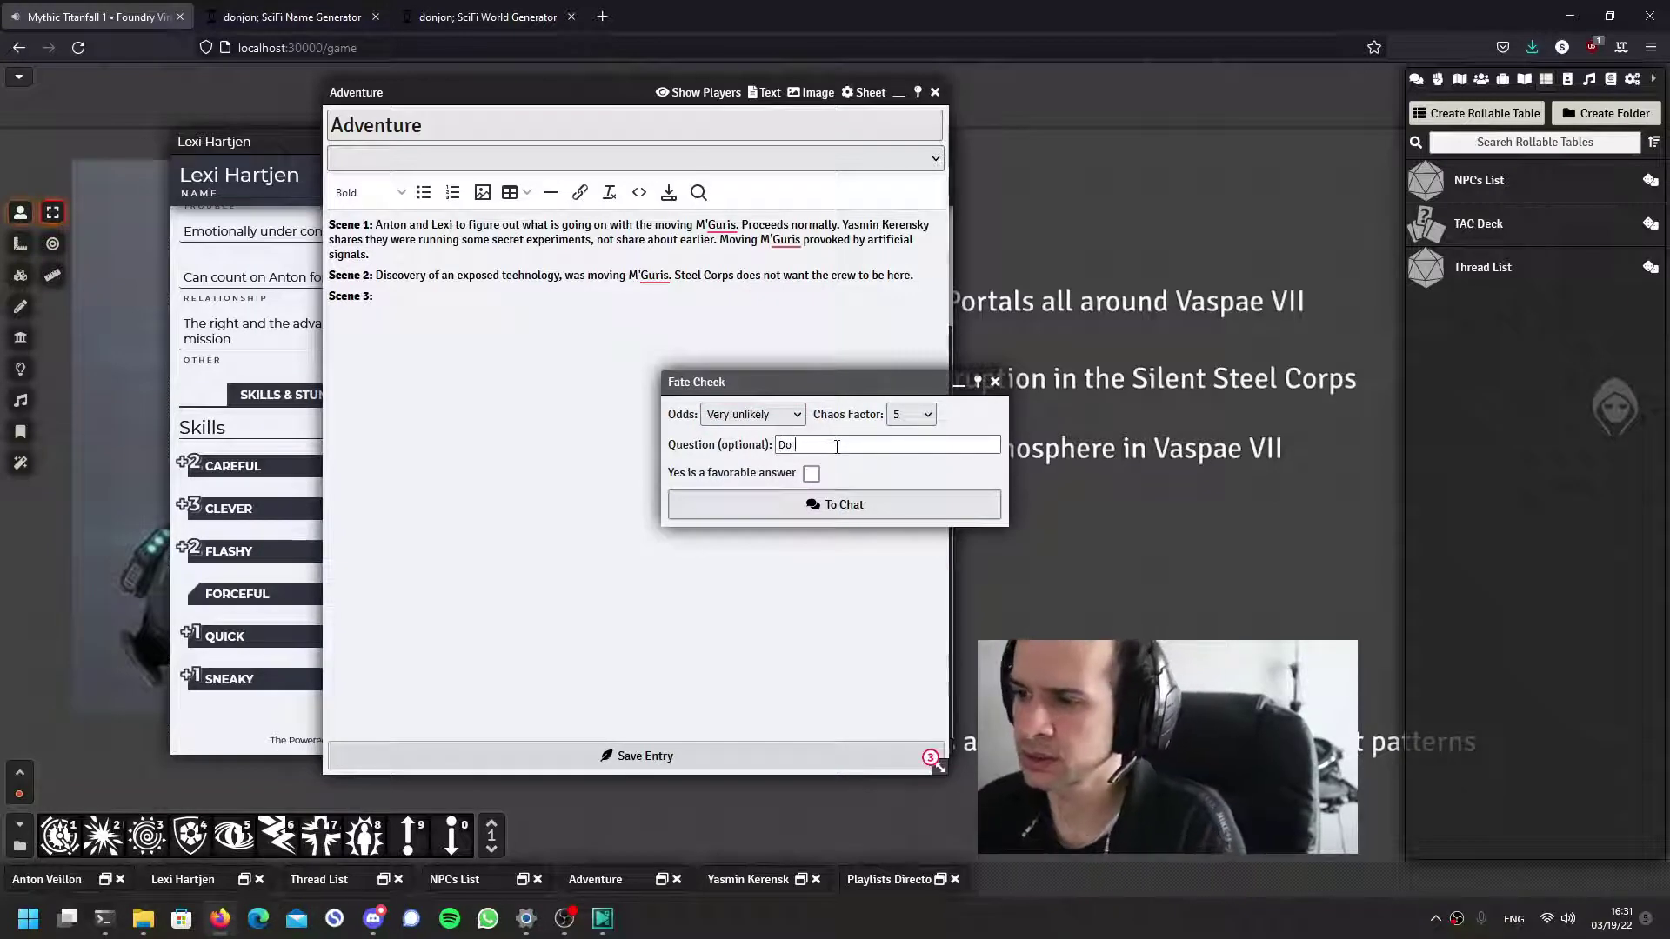
type("the PCs find the portal?")
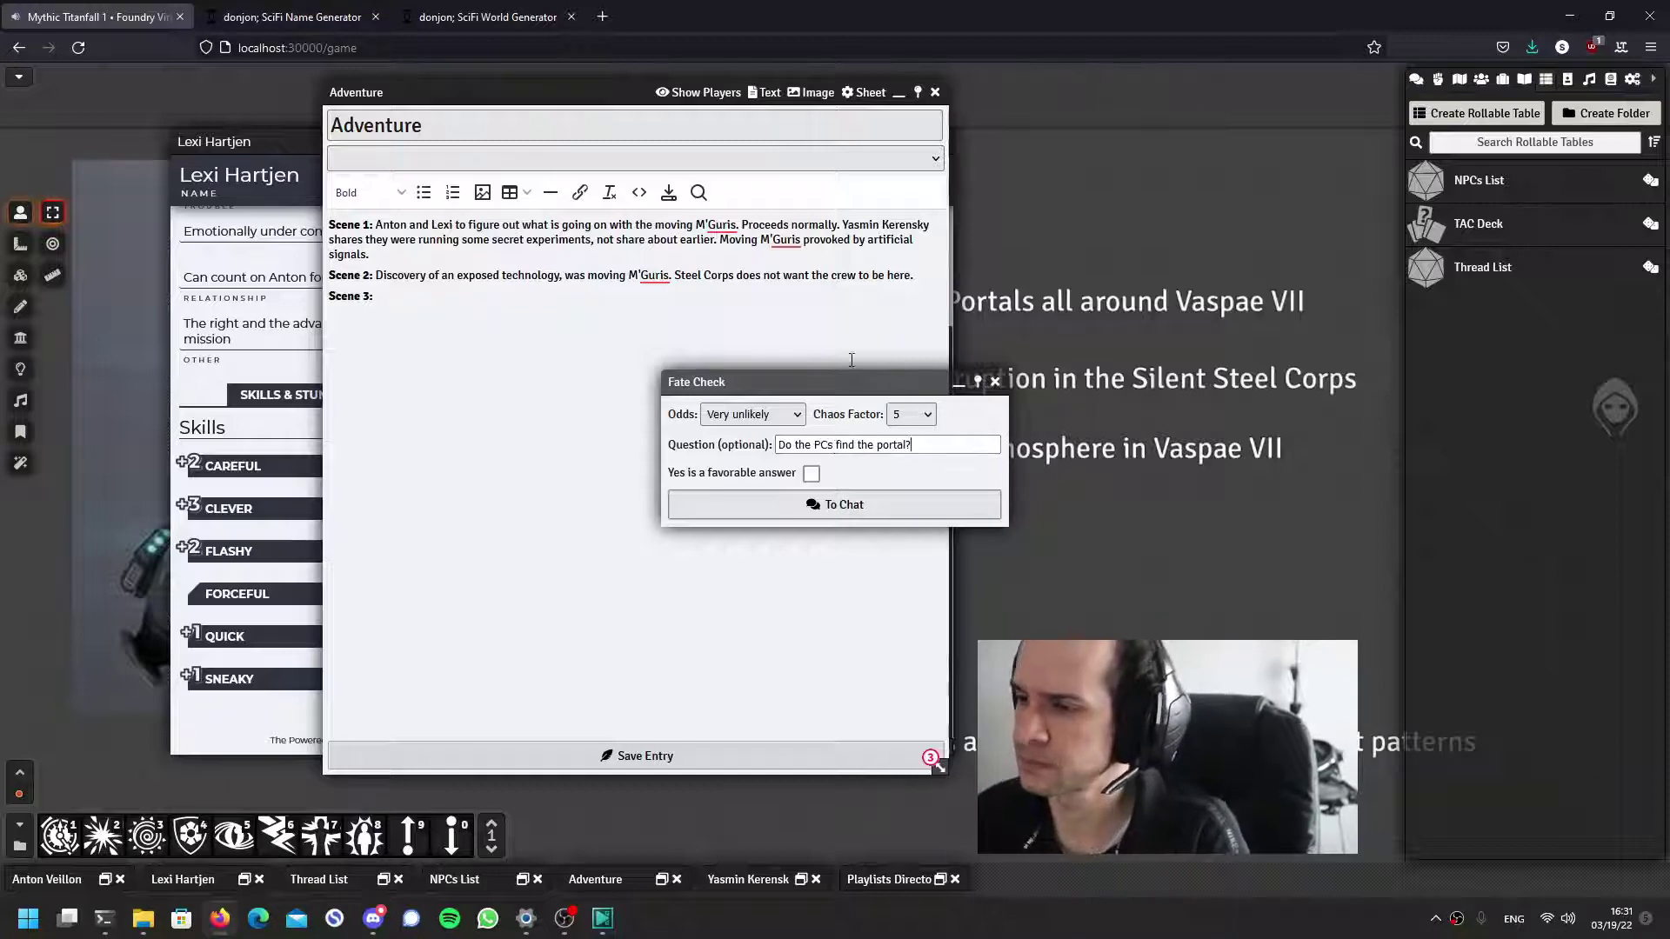
left_click(812, 473)
left_click(822, 504)
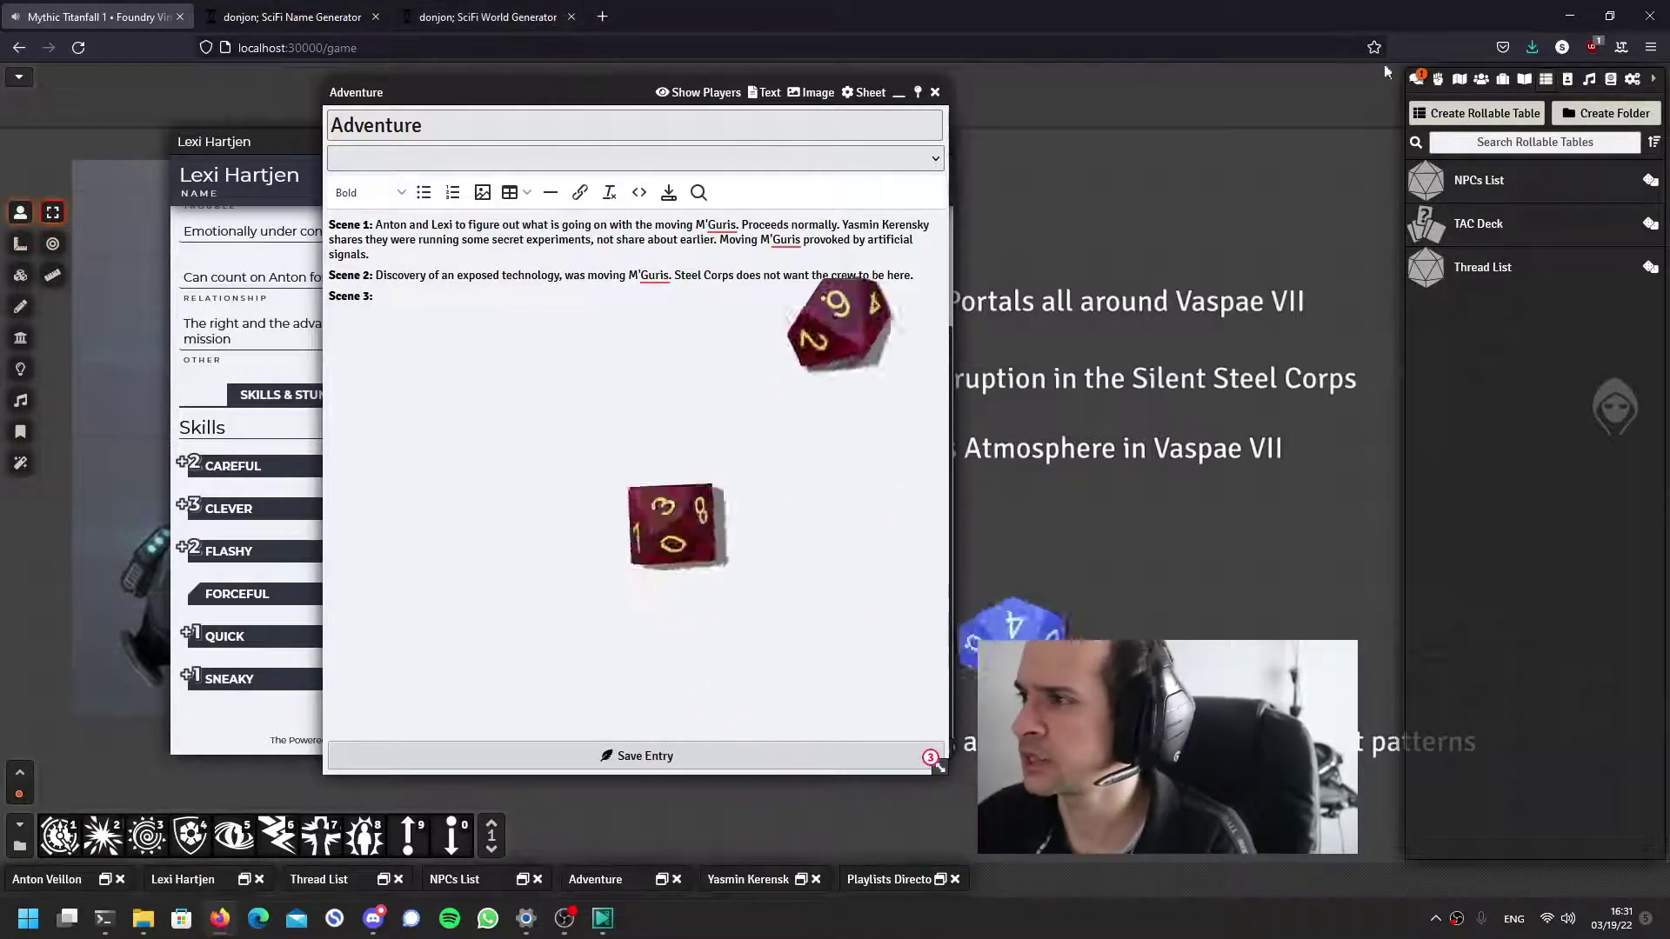
left_click(1417, 80)
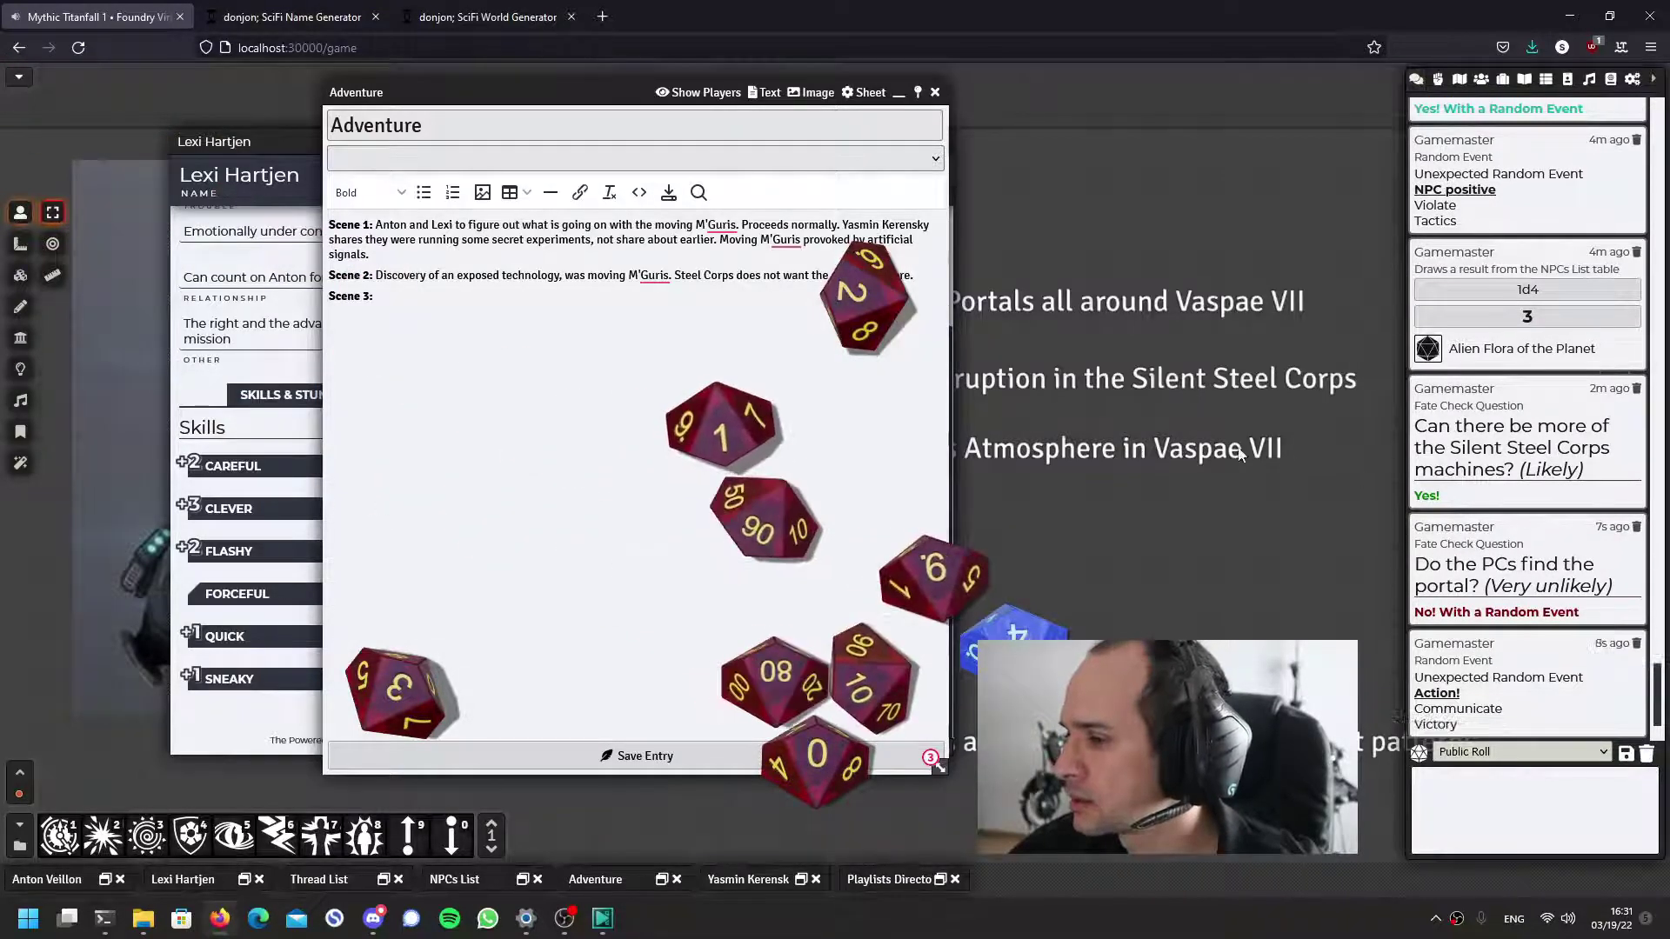
Play the Exploration / Tense - Sci-Fi playlist, then go back to the chat log
left_click(1590, 83)
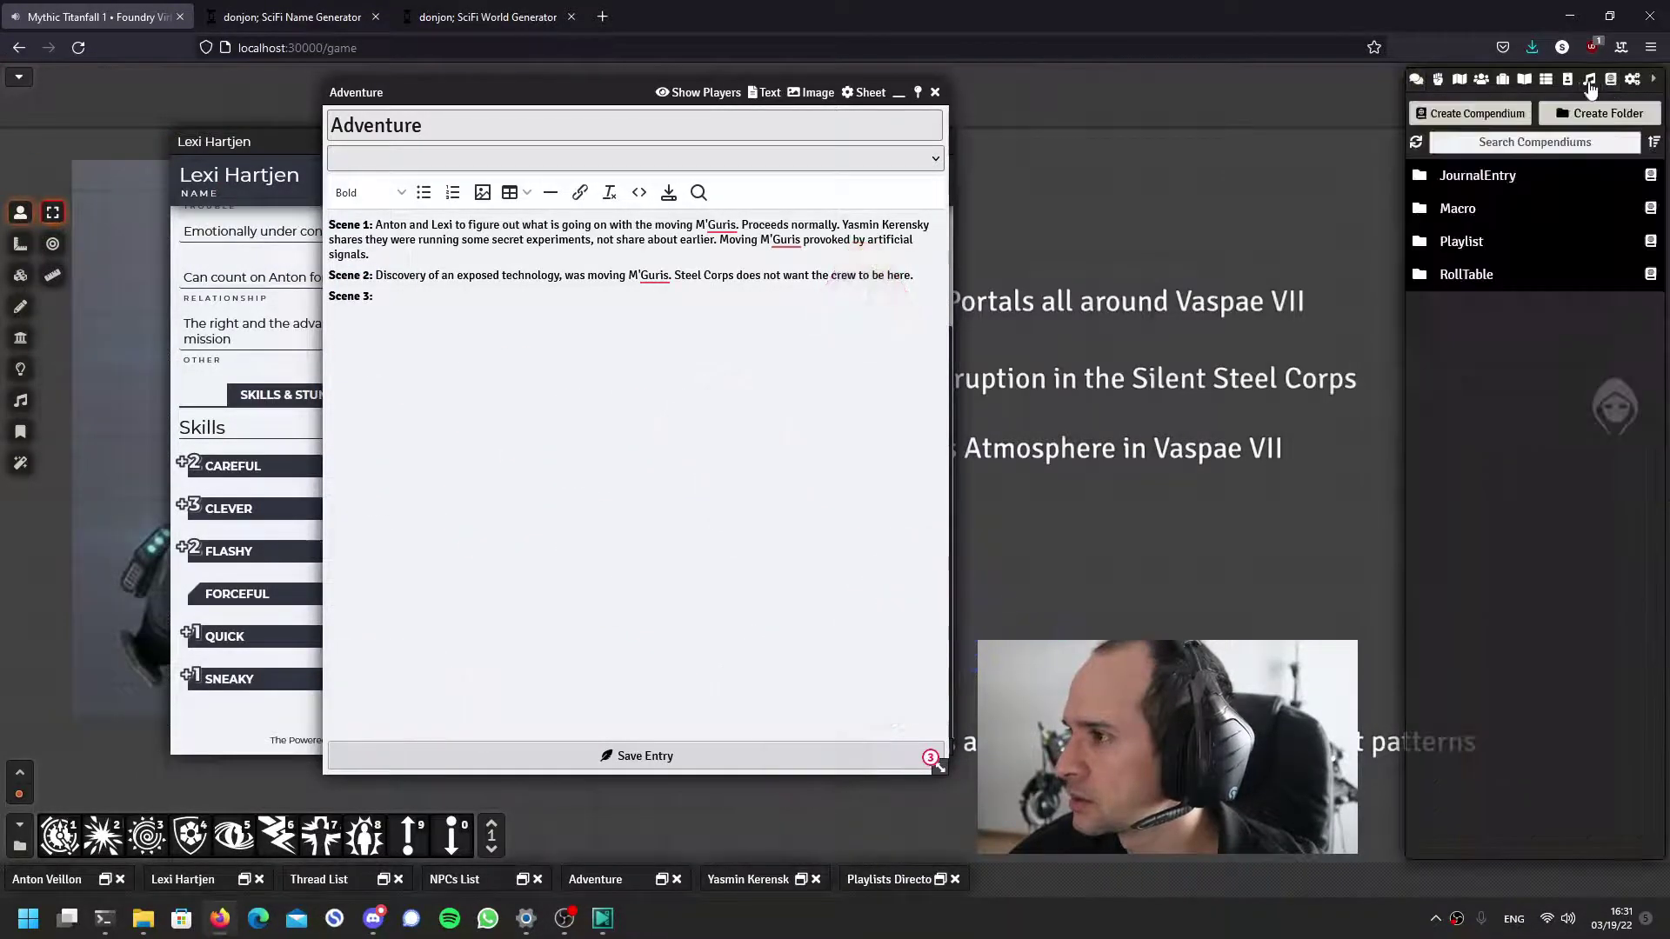
left_click(1547, 80)
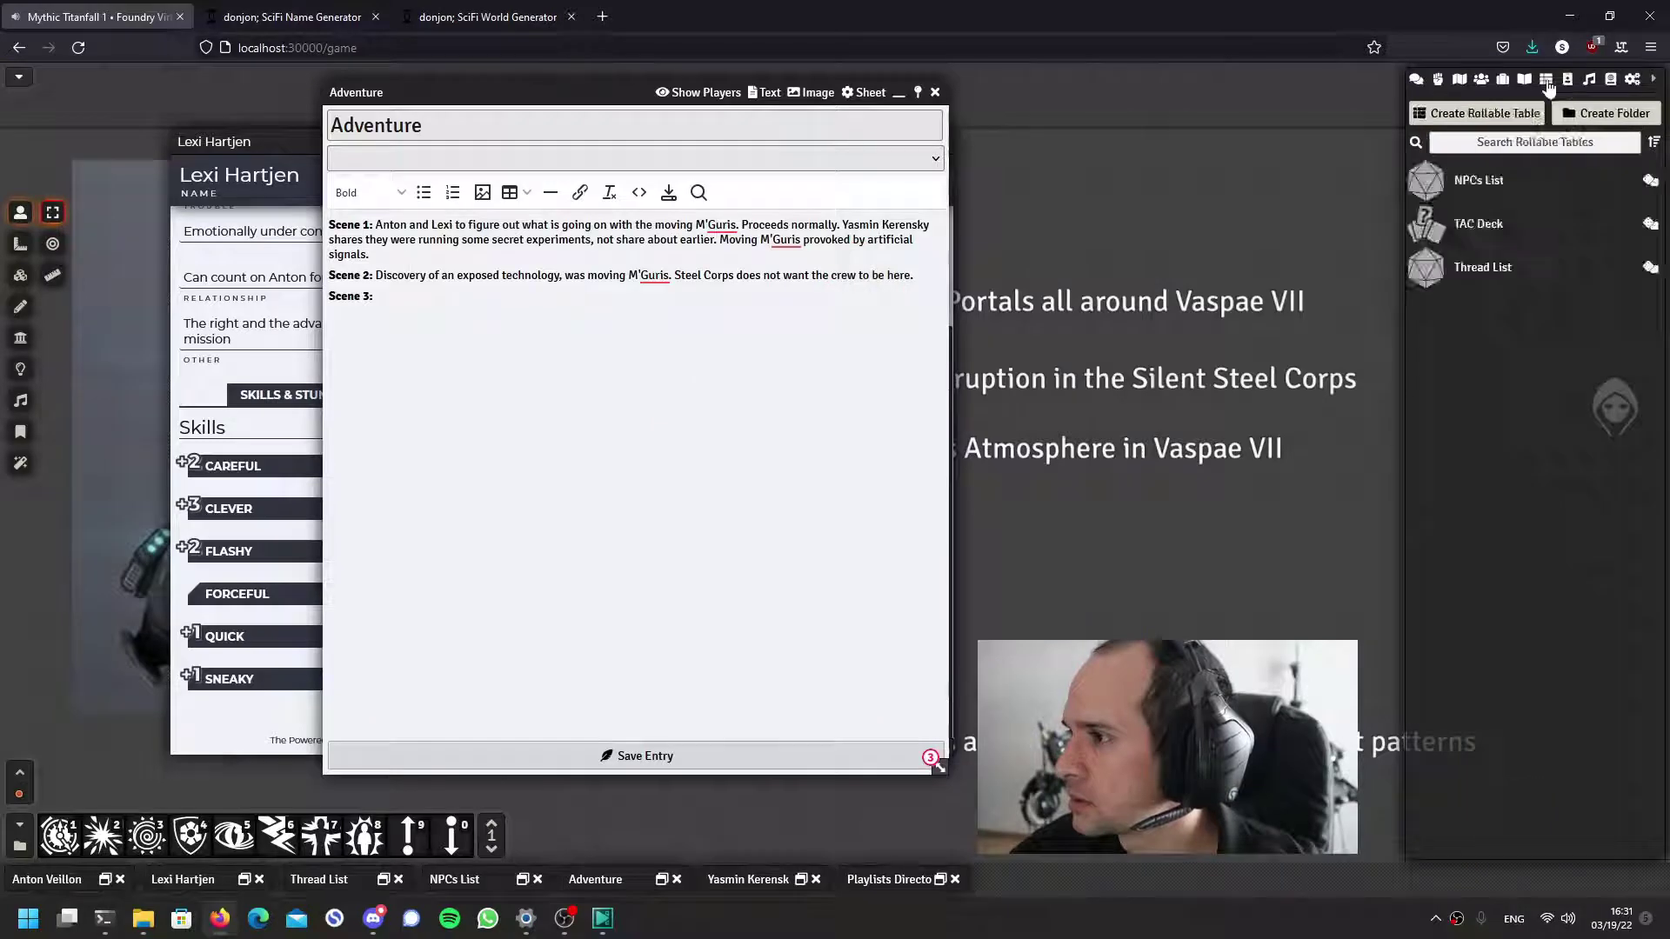
left_click(1589, 80)
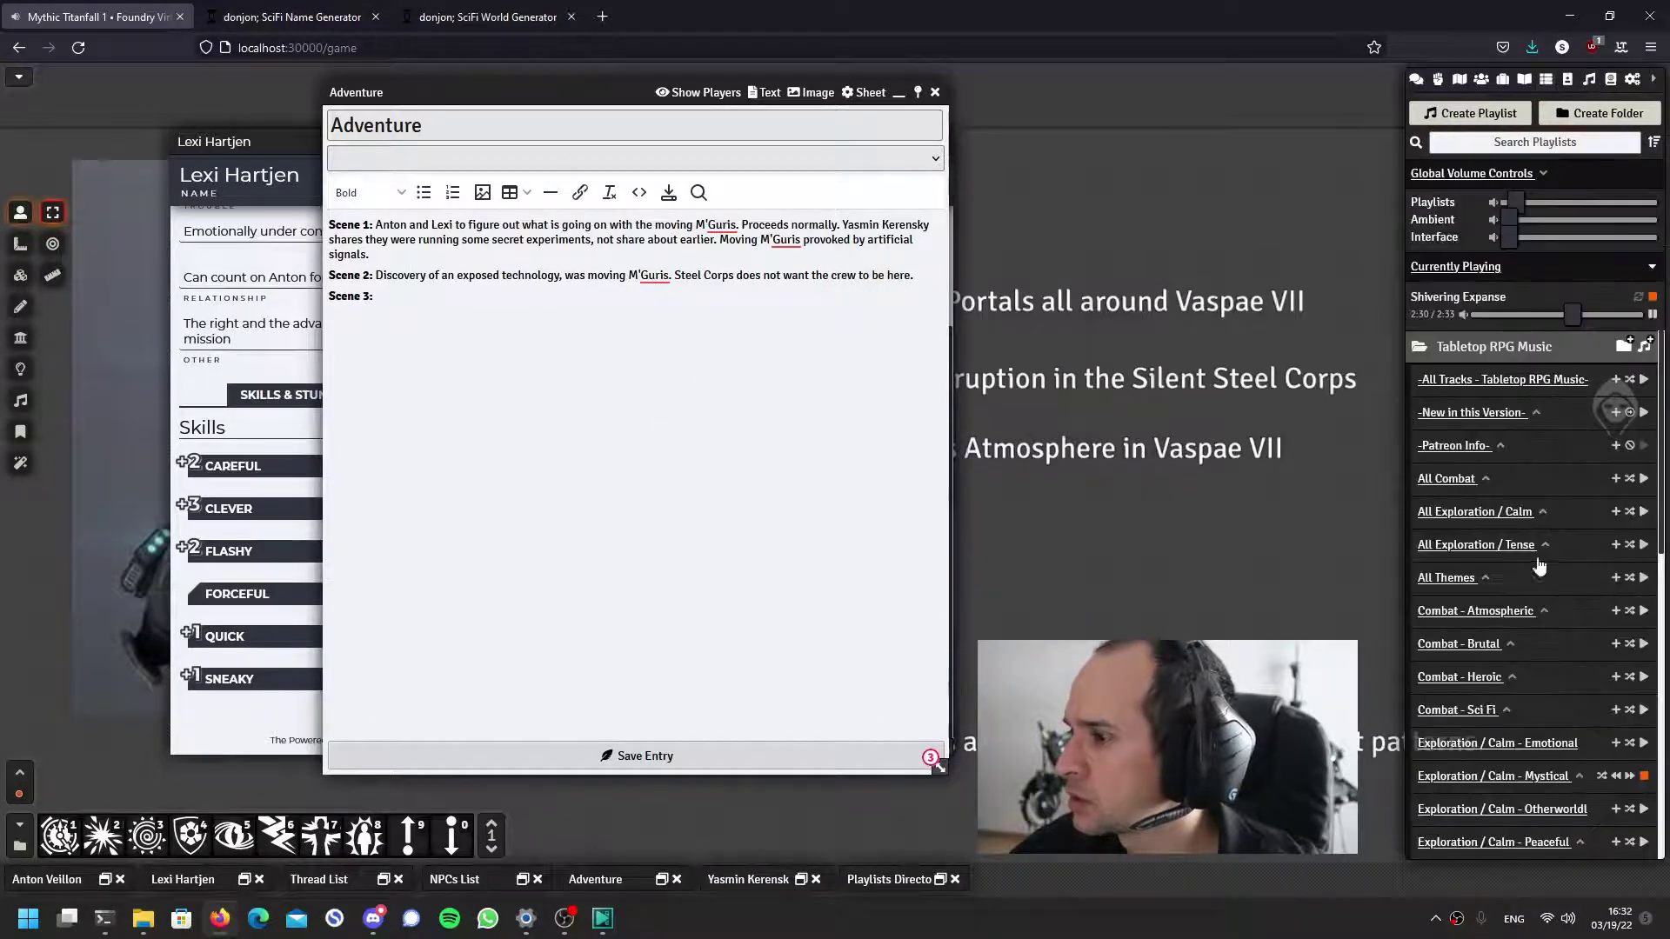
scroll(1527, 616, "down", 3)
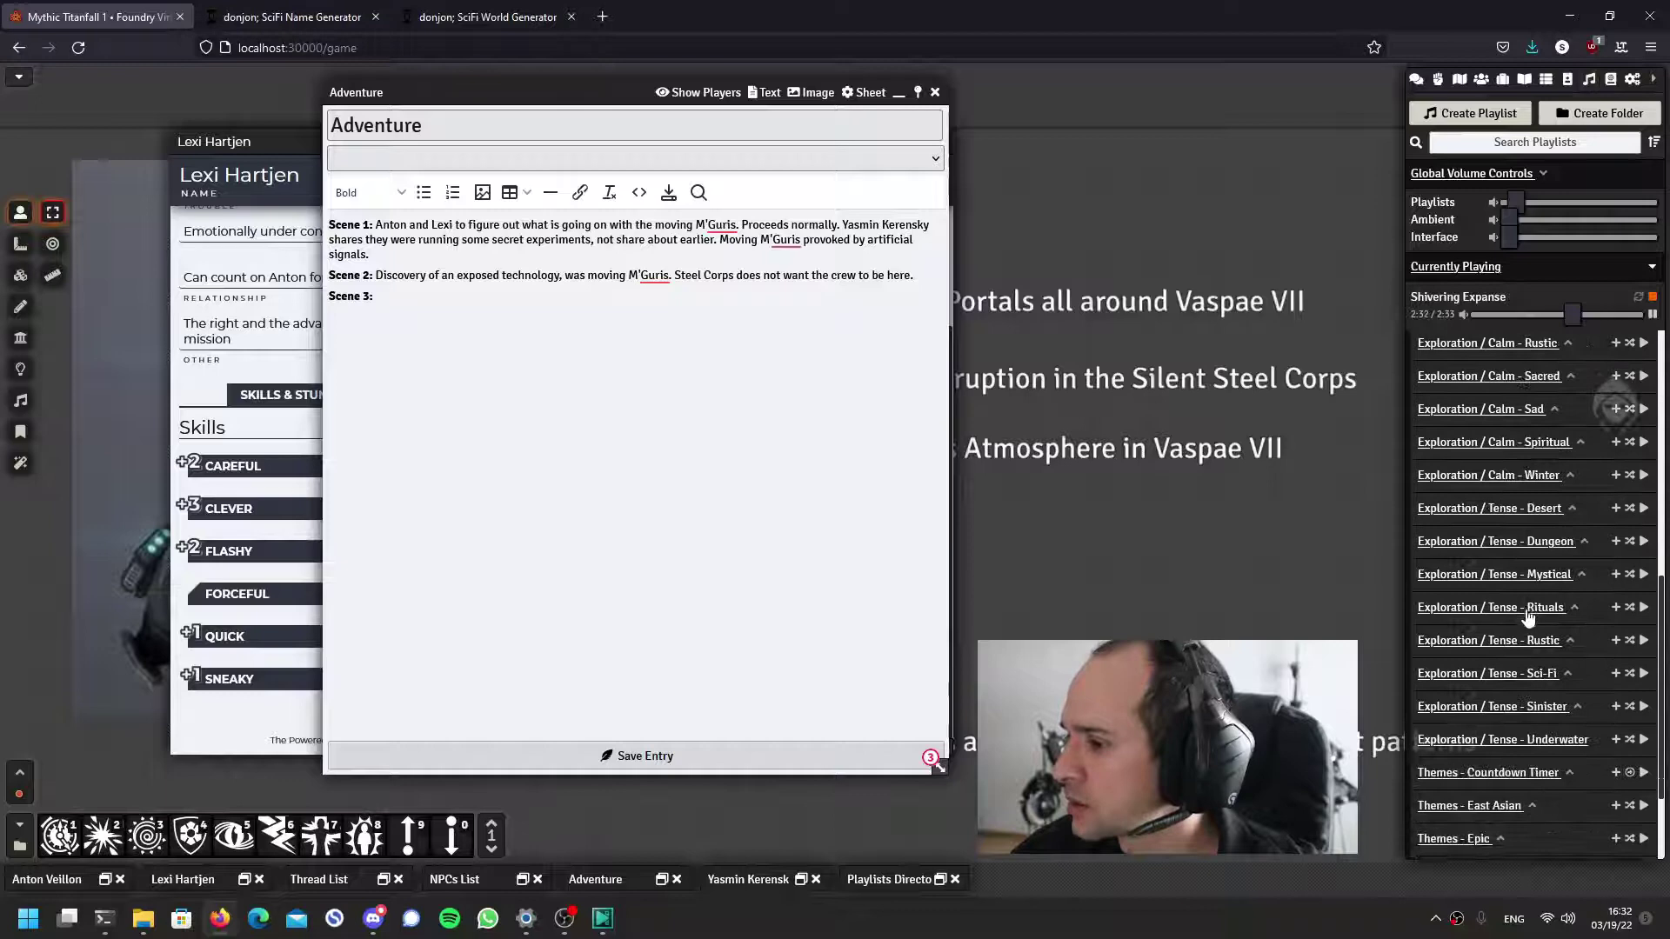
left_click(1644, 673)
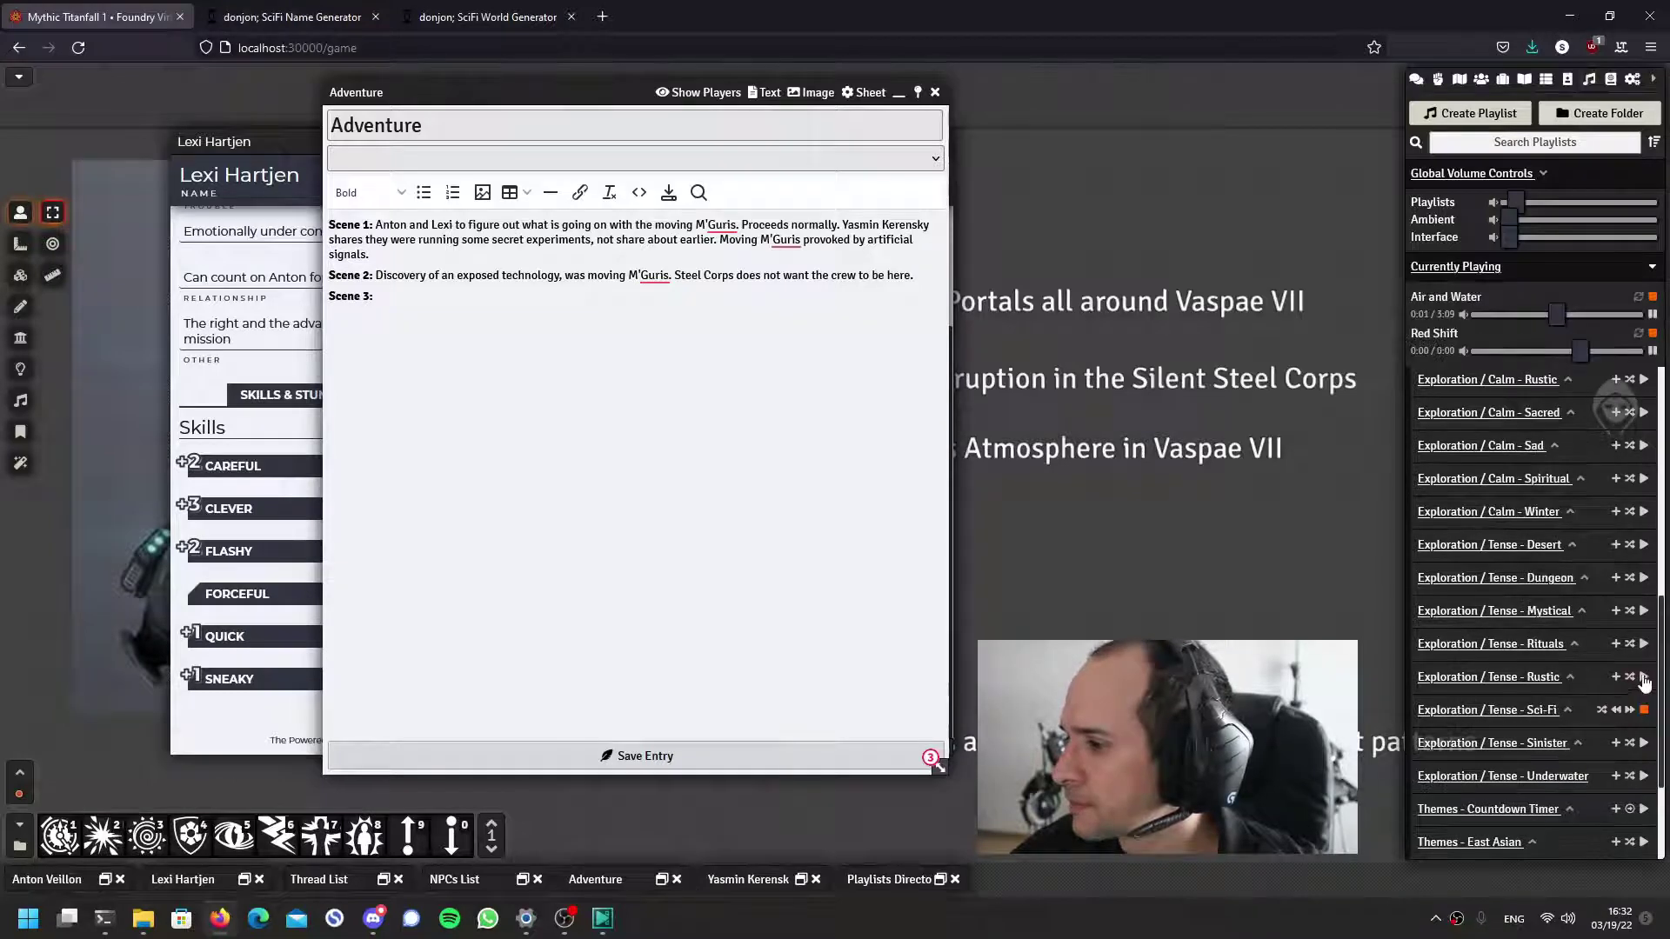
left_click(1416, 79)
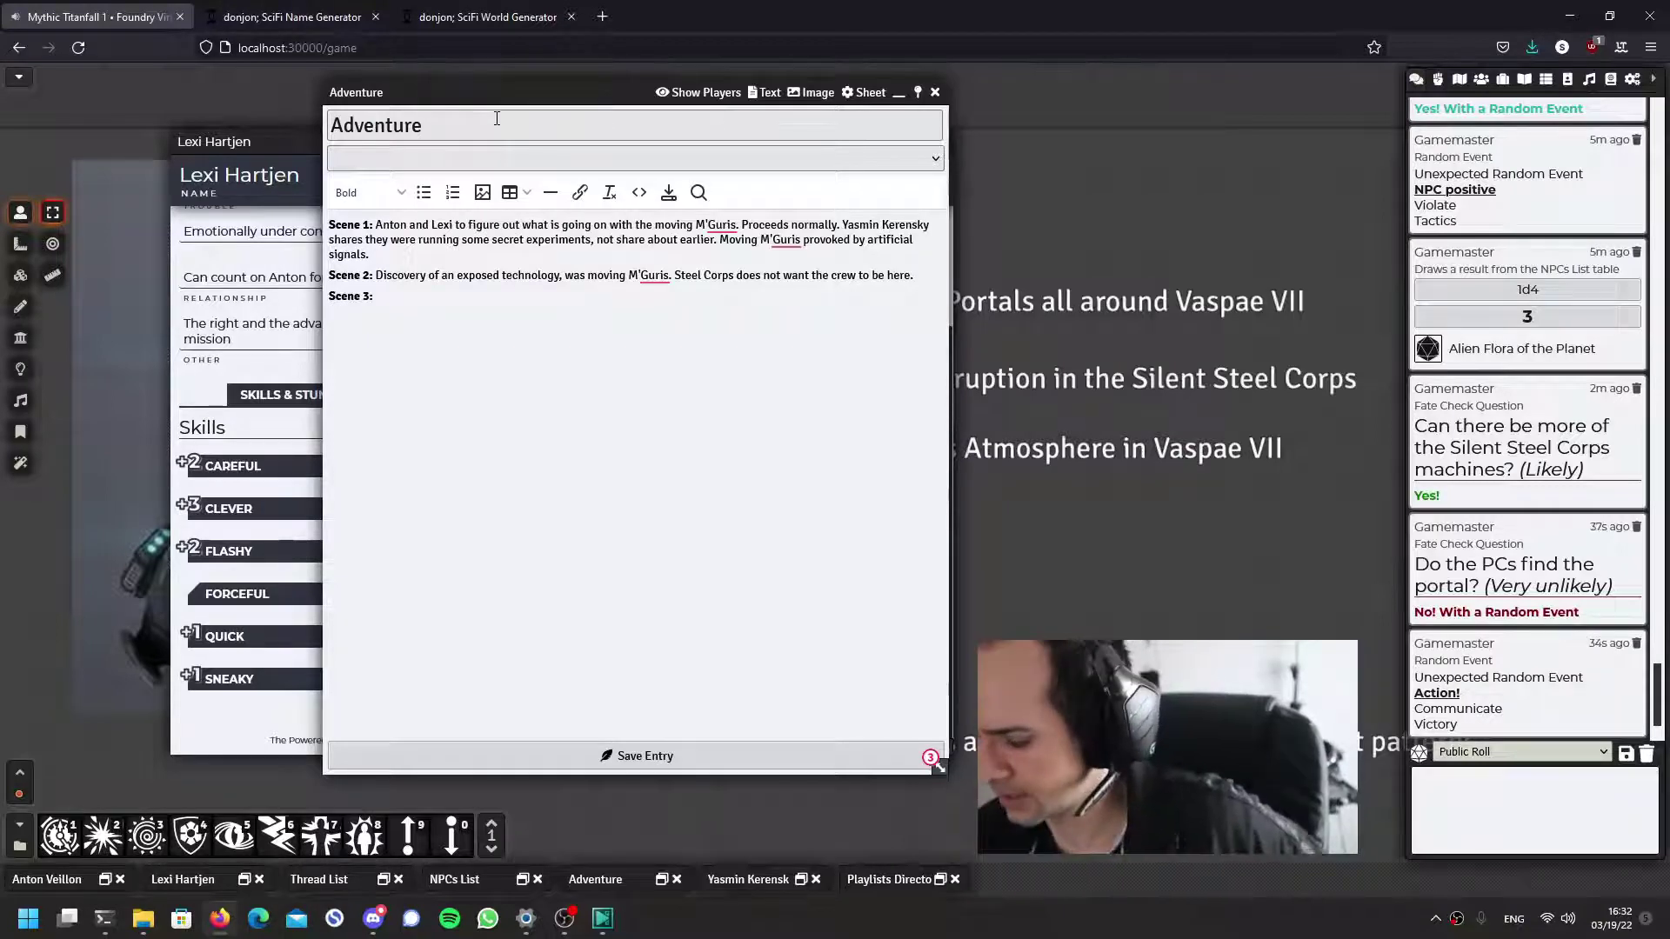
Post a Likely fate check asking 'Do Silent Corps people appear?' to chat
key("XF86AudioLowerVolume")
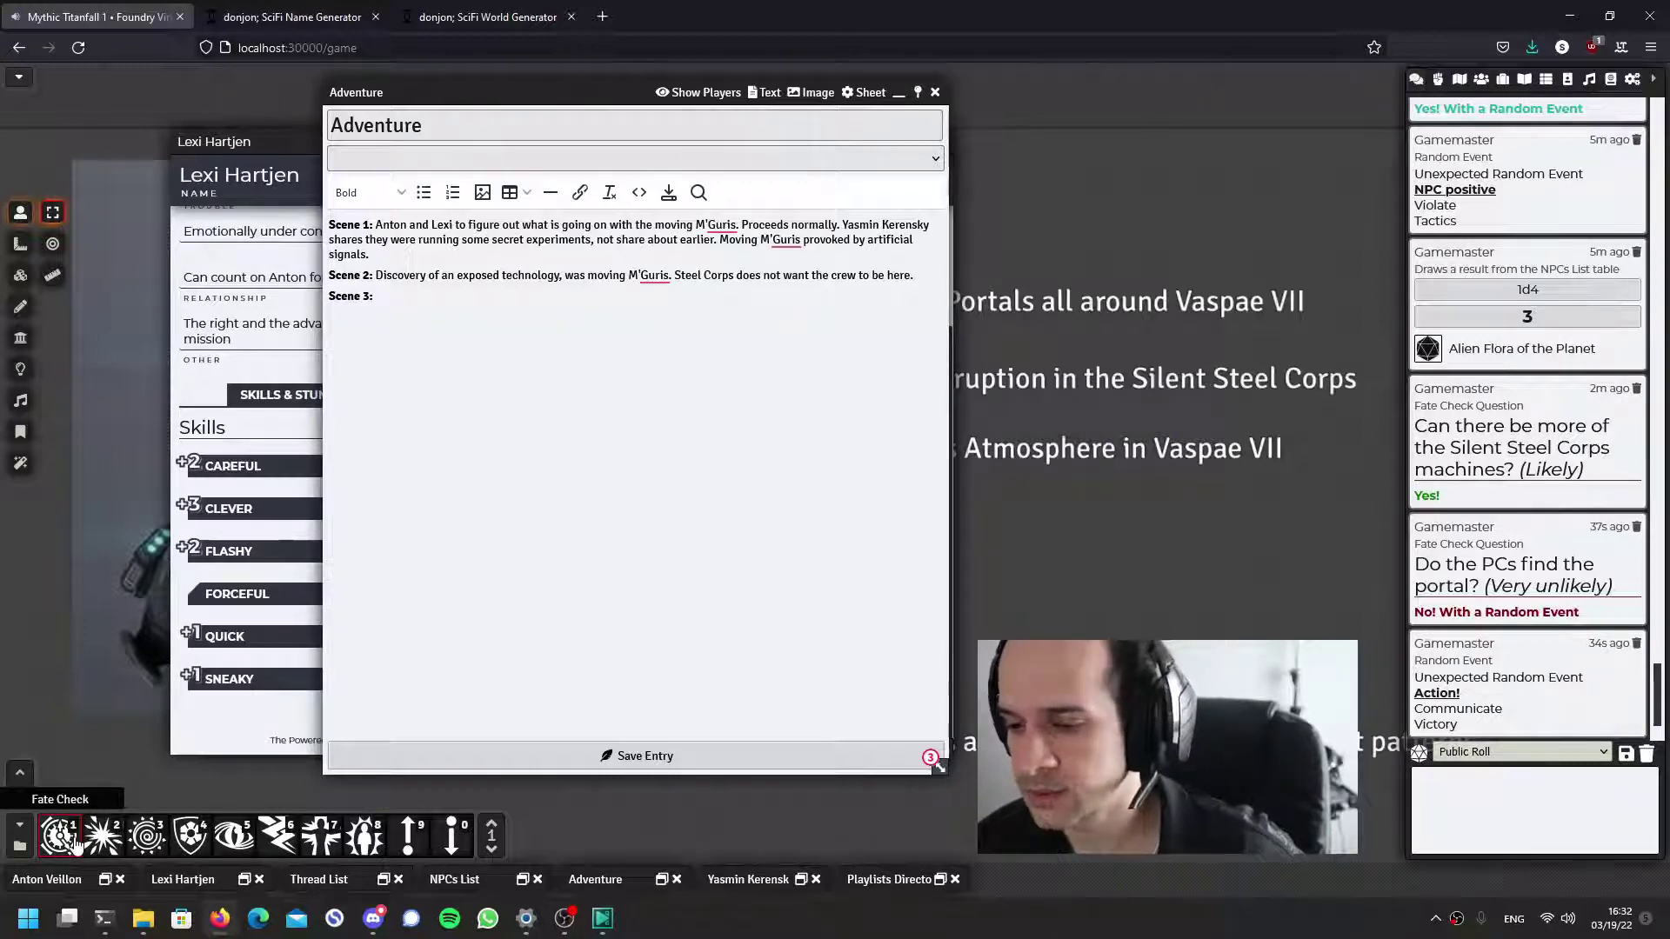
left_click(75, 839)
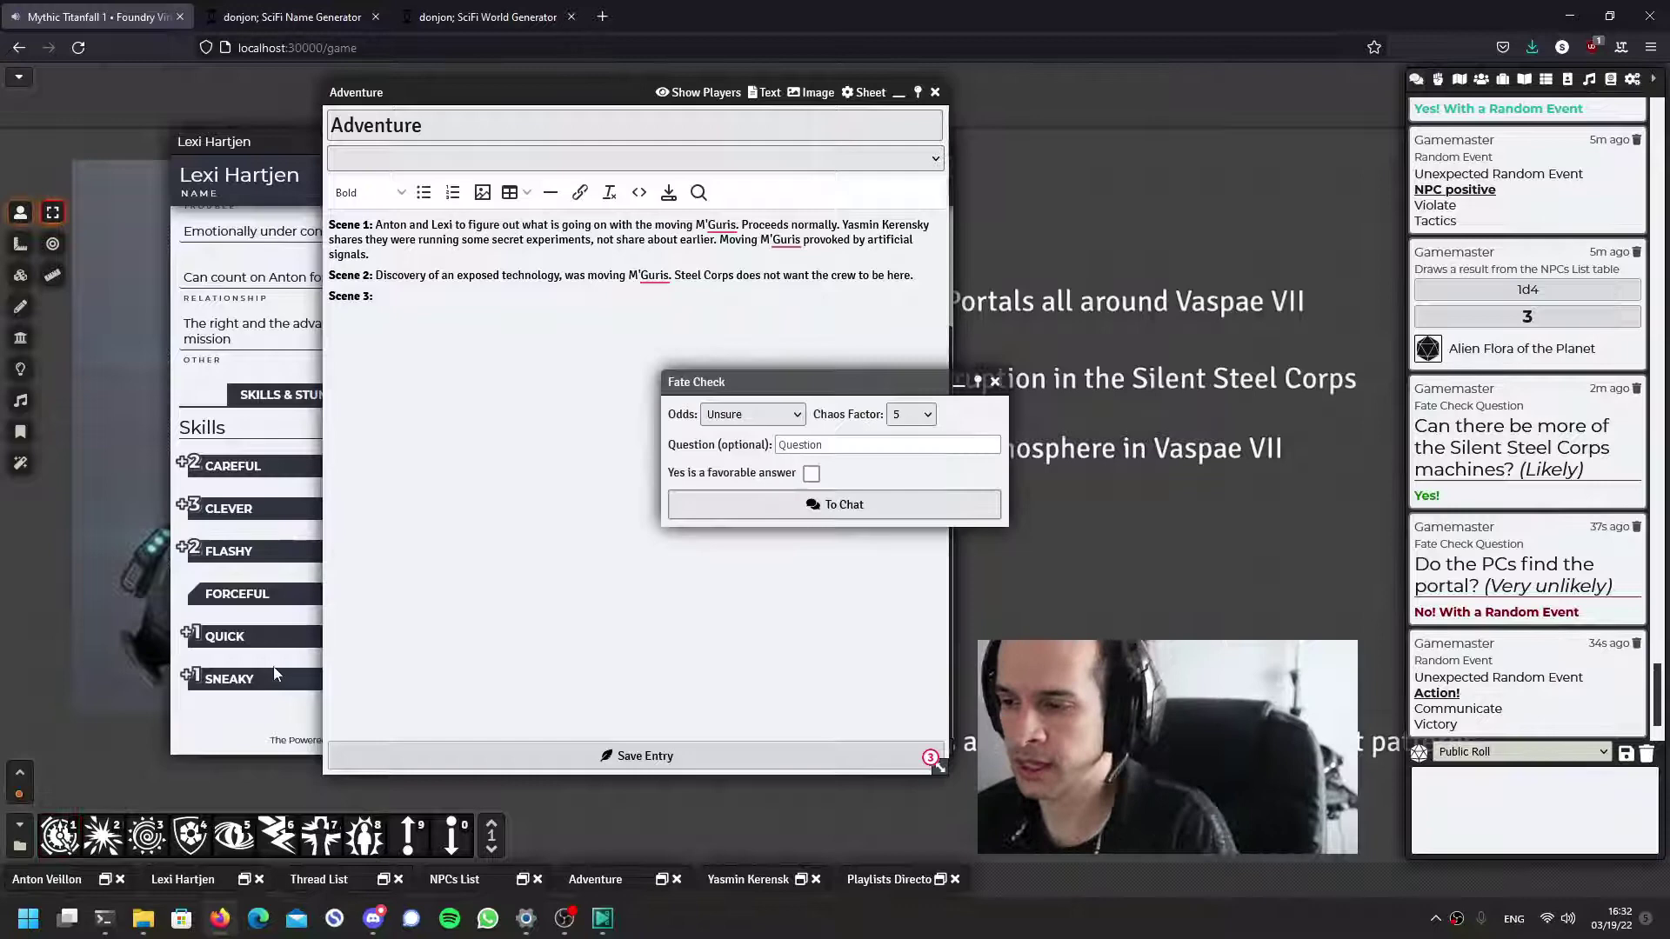
type("Are they ta")
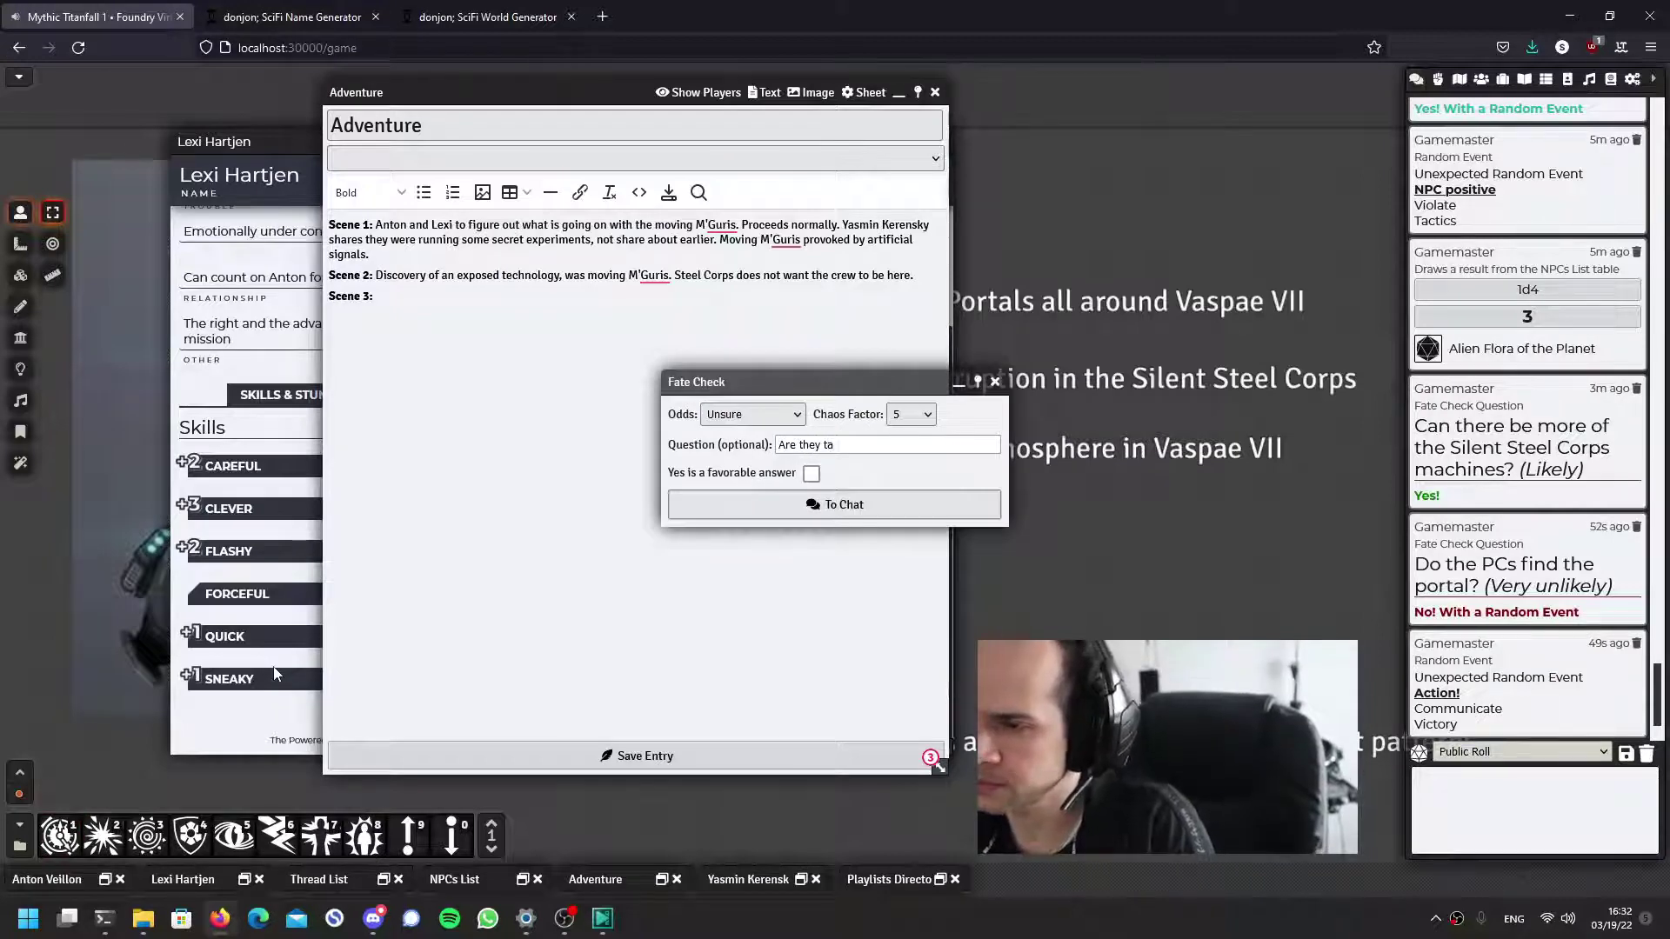
key("ctrl+a")
type("Do Silent C")
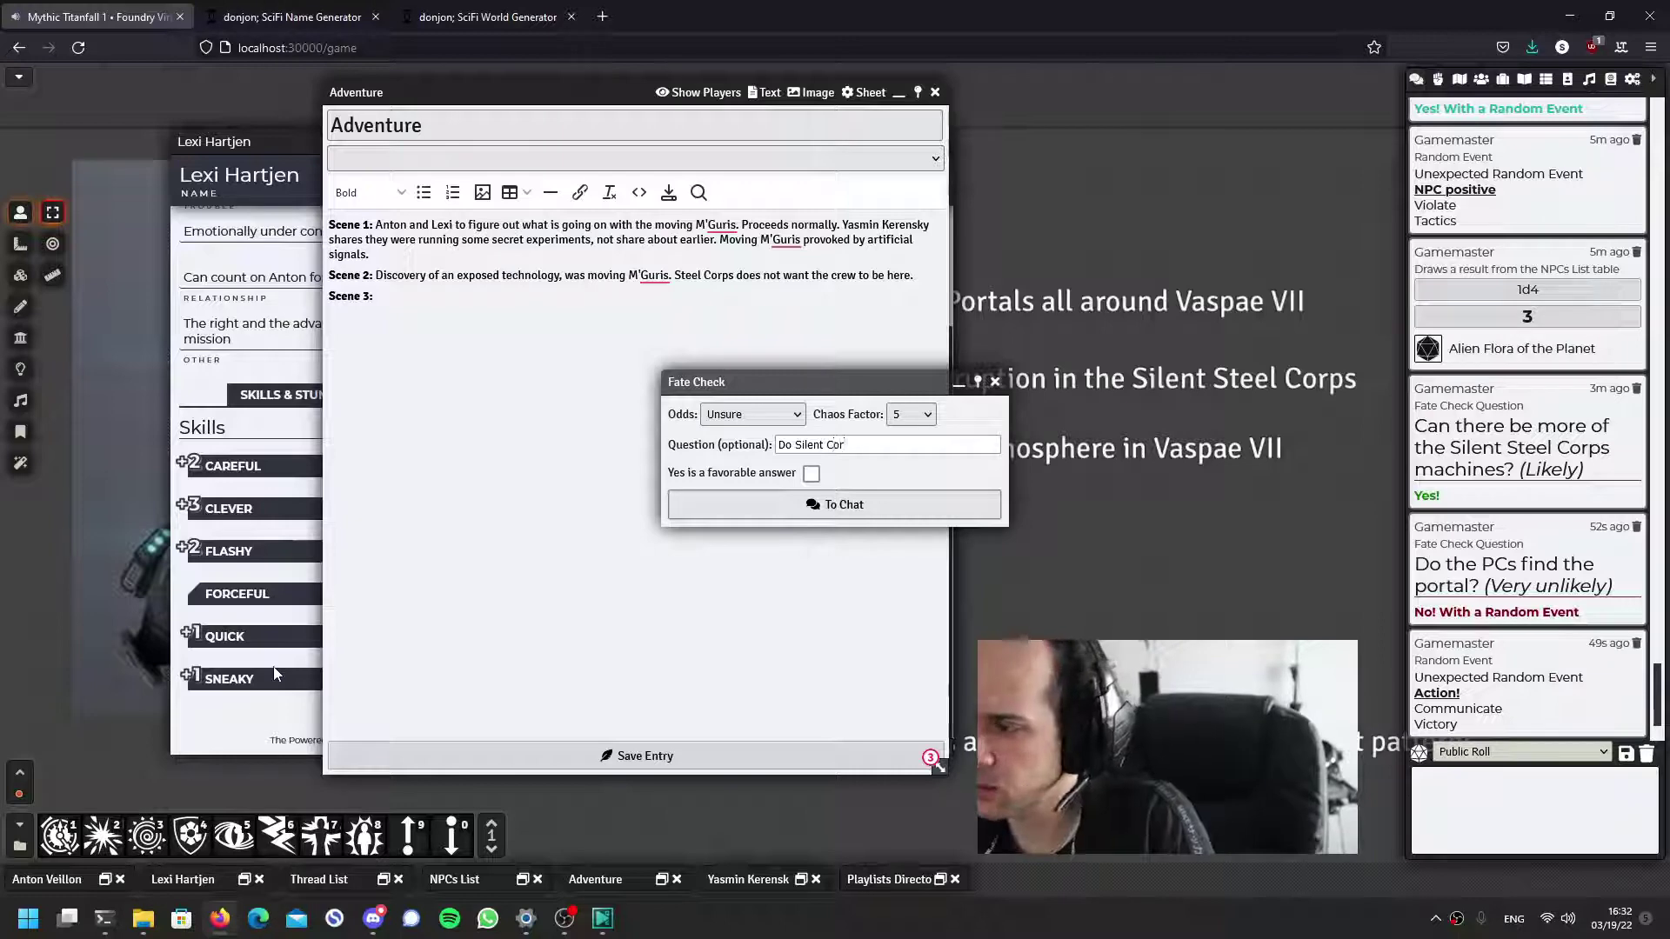
type("orps people appear?")
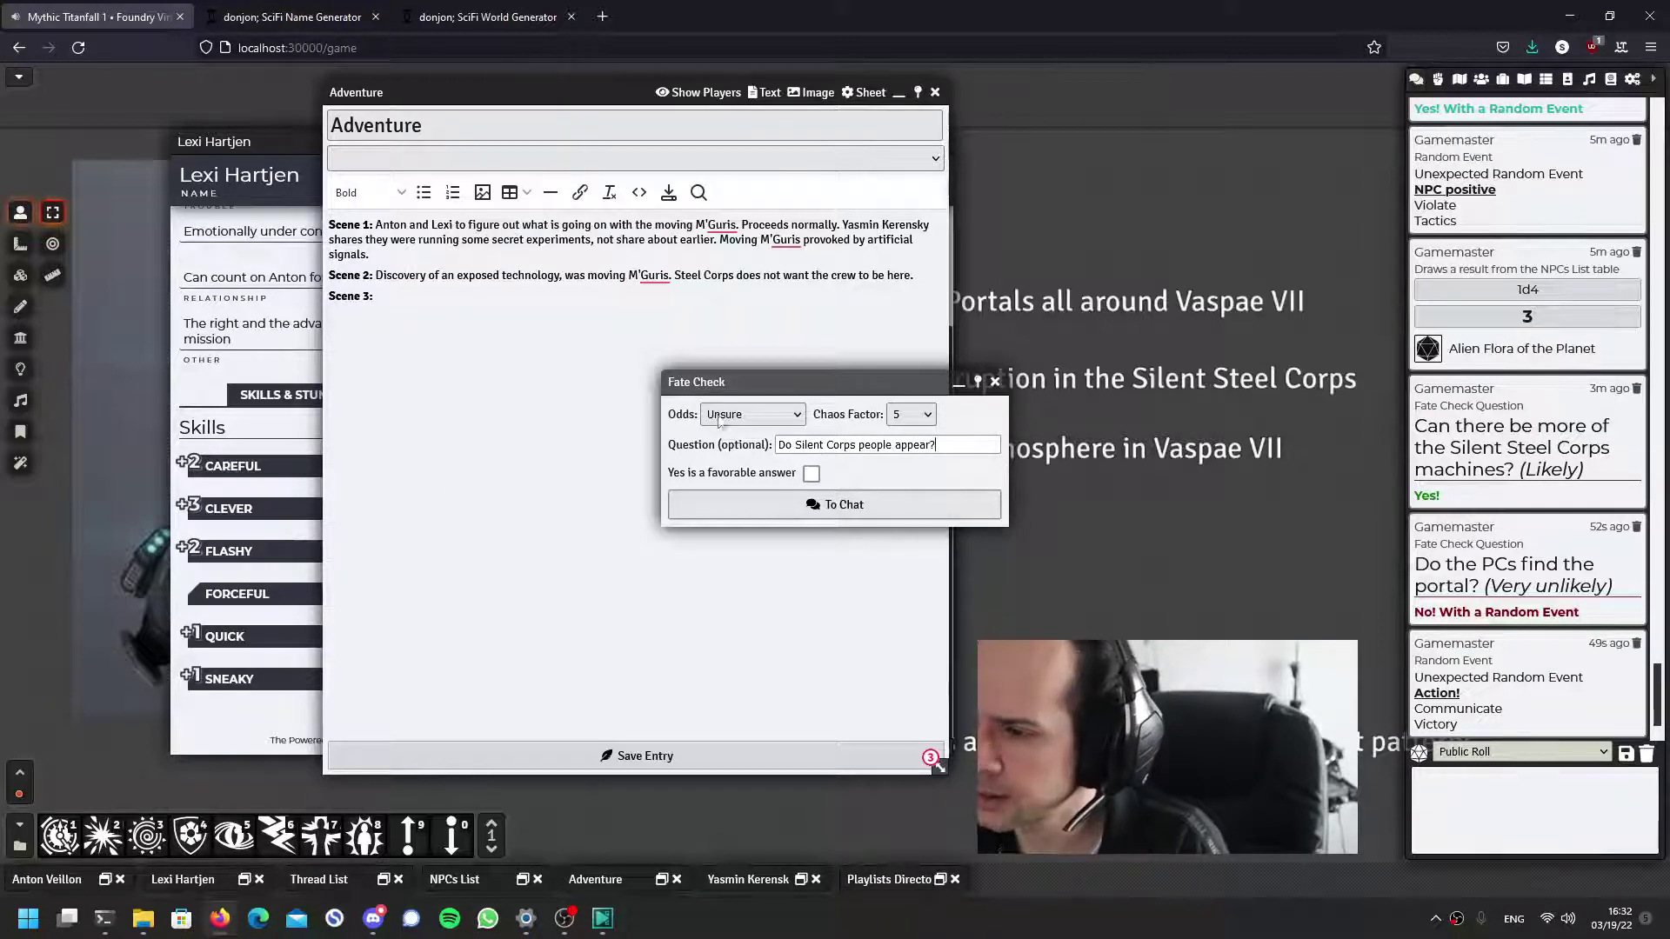
left_click(752, 414)
left_click(739, 563)
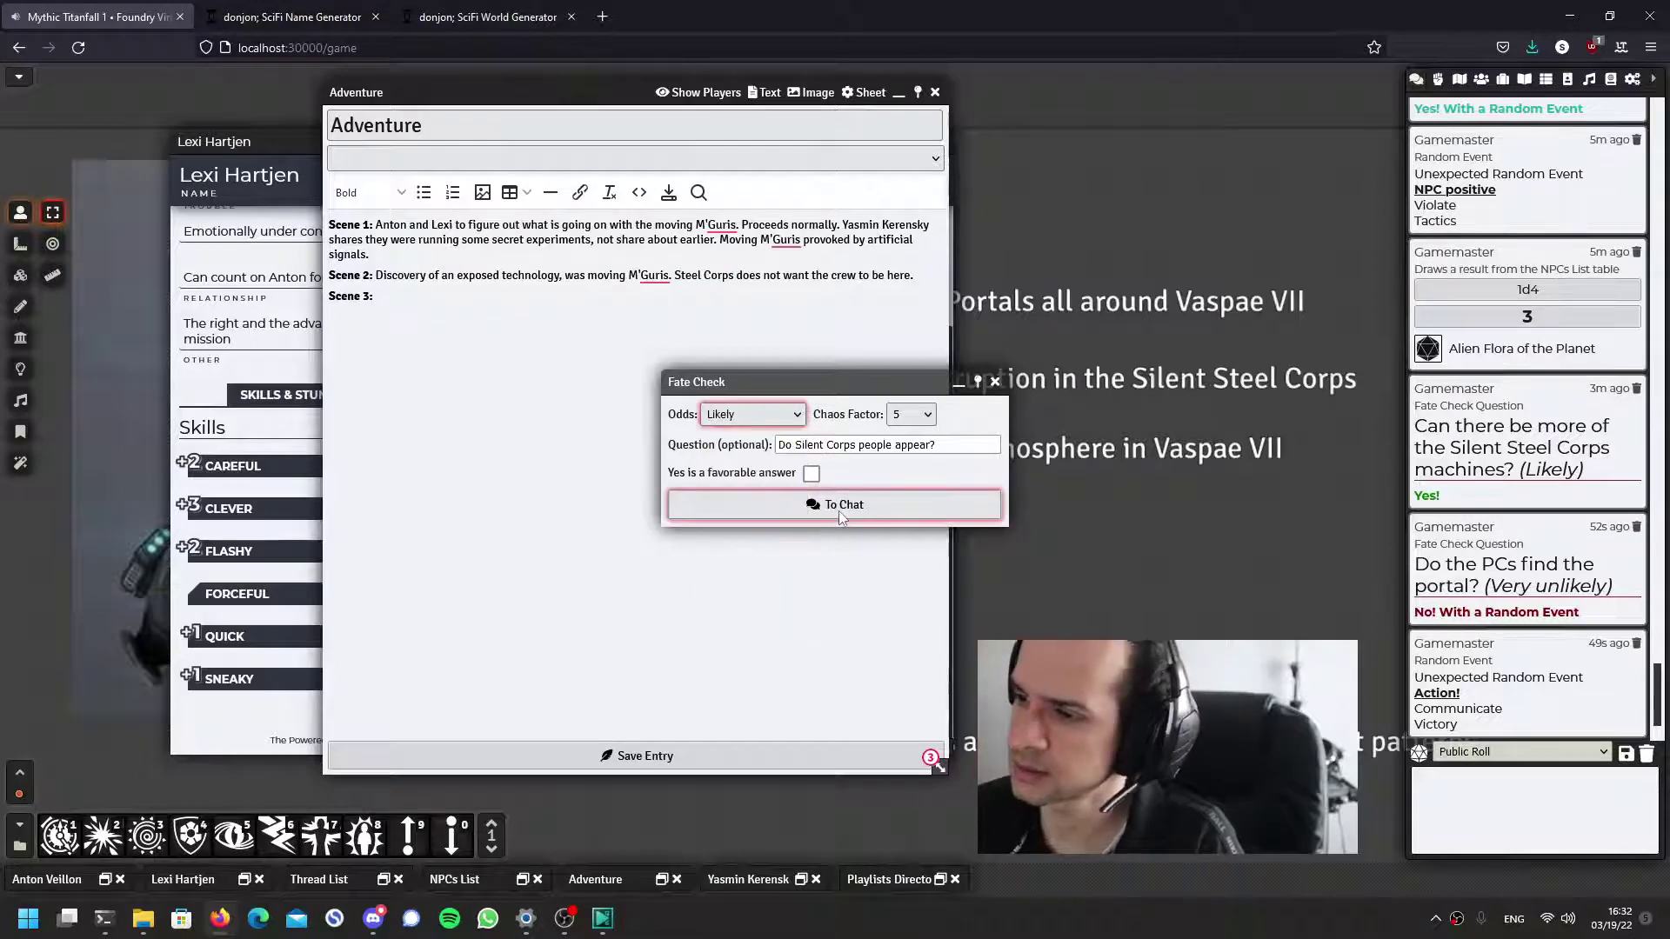
left_click(838, 513)
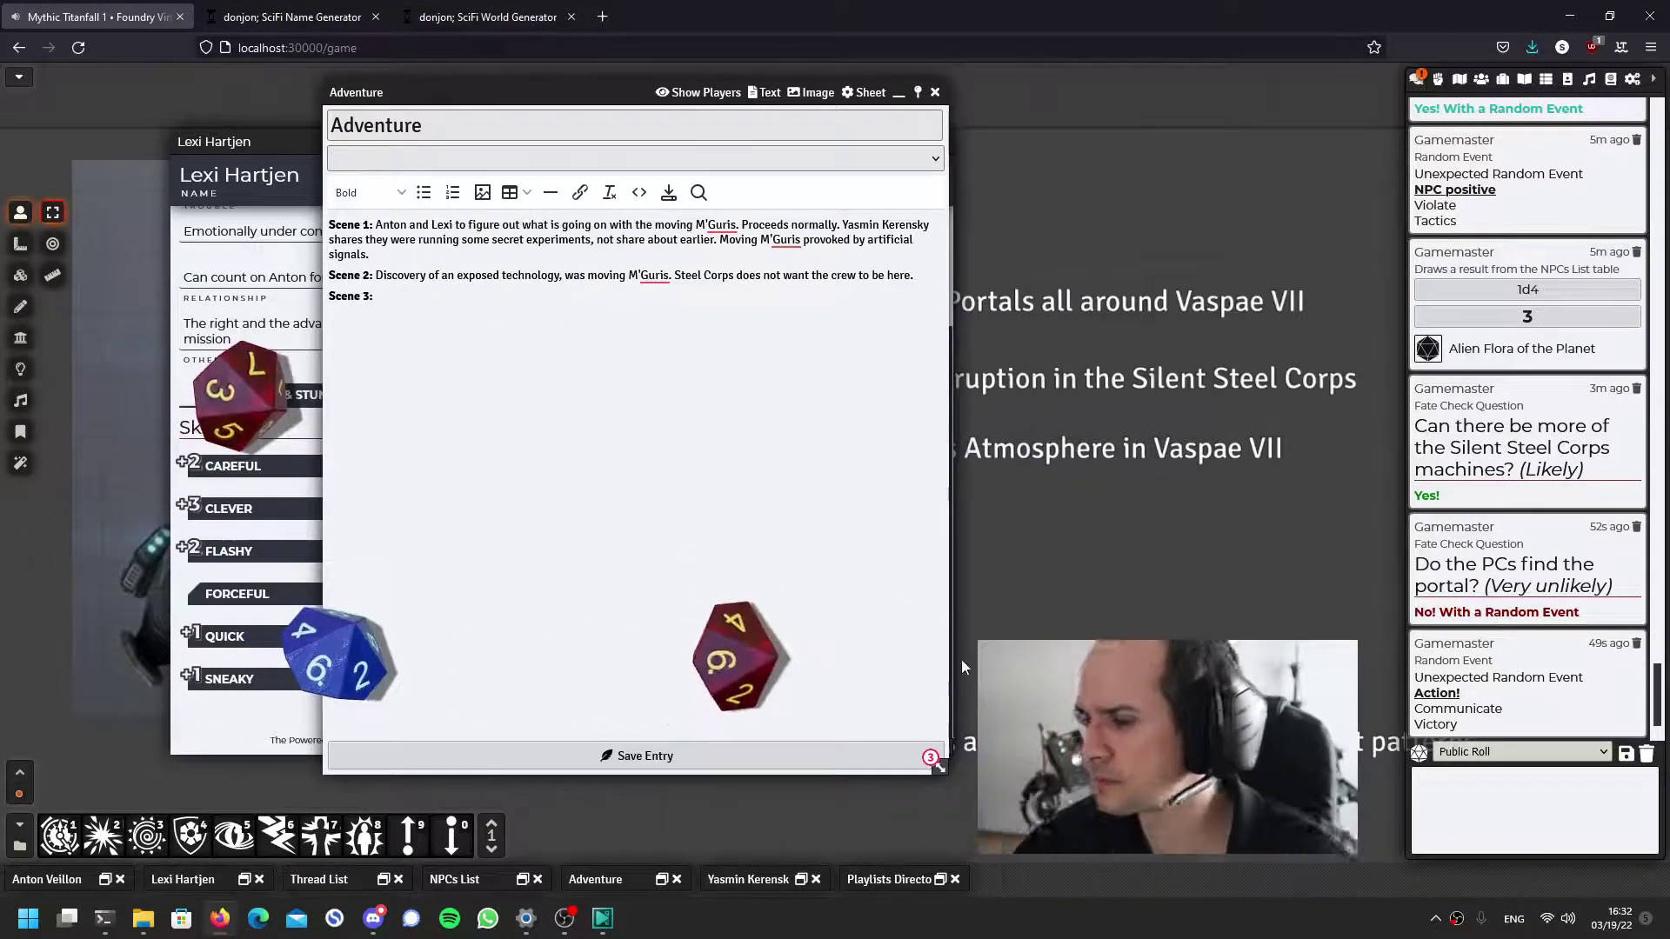
left_click(466, 351)
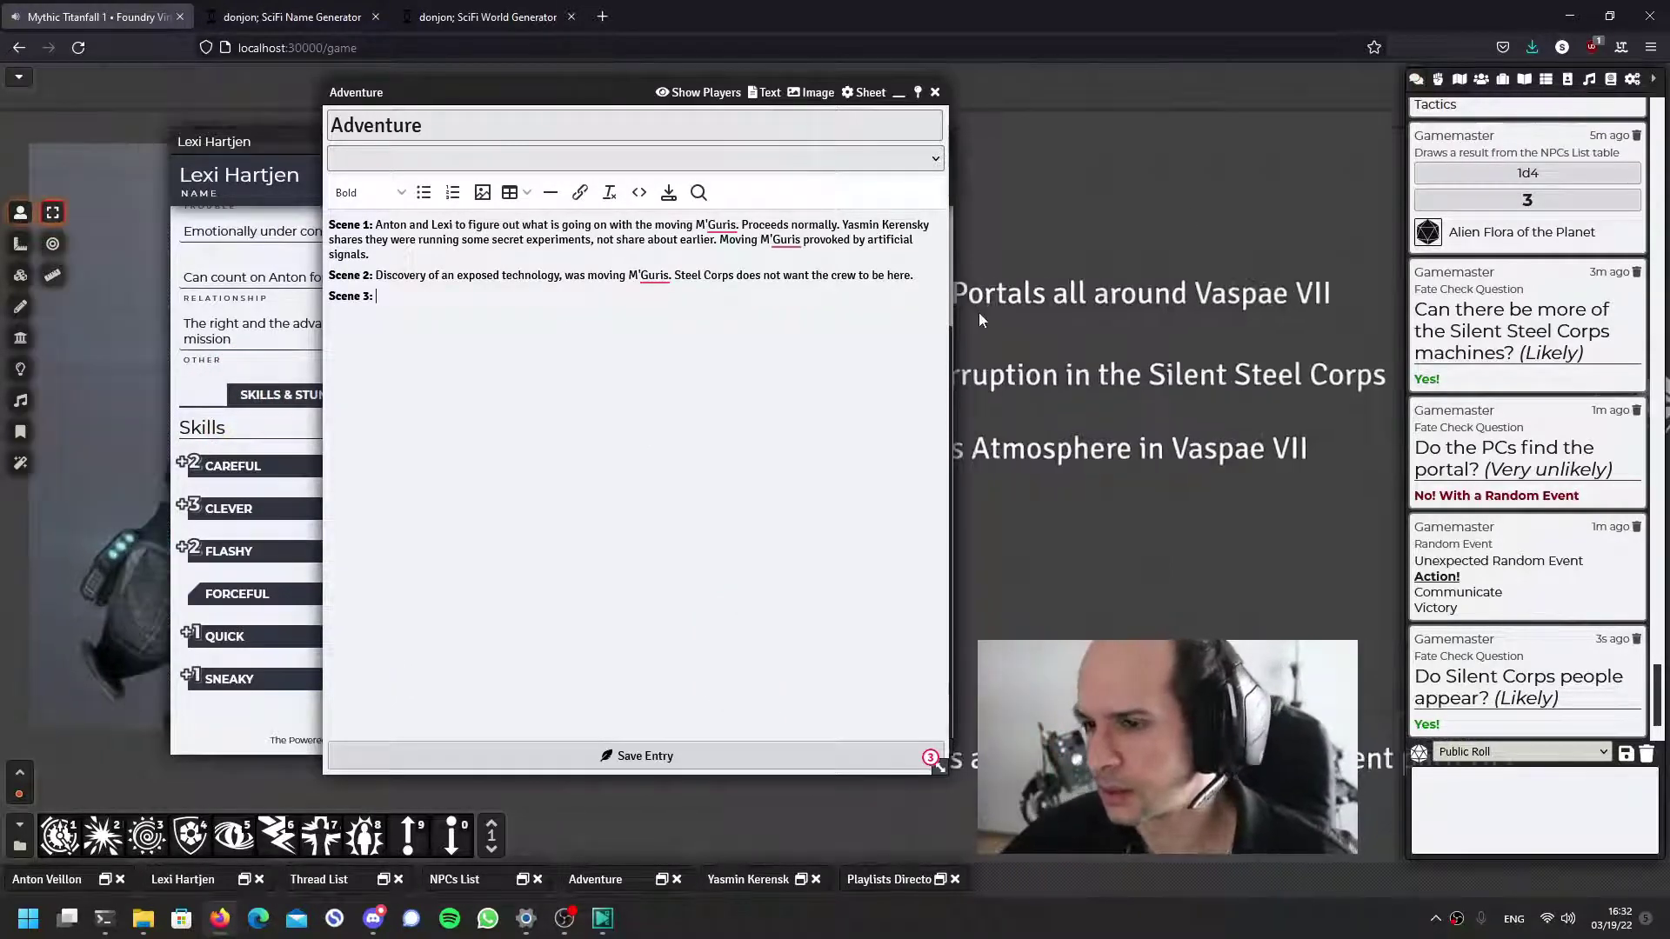
Send a 1d4 inline roll to the chat, which comes up 4
left_click_drag(1046, 345, 1271, 322)
left_click(1547, 778)
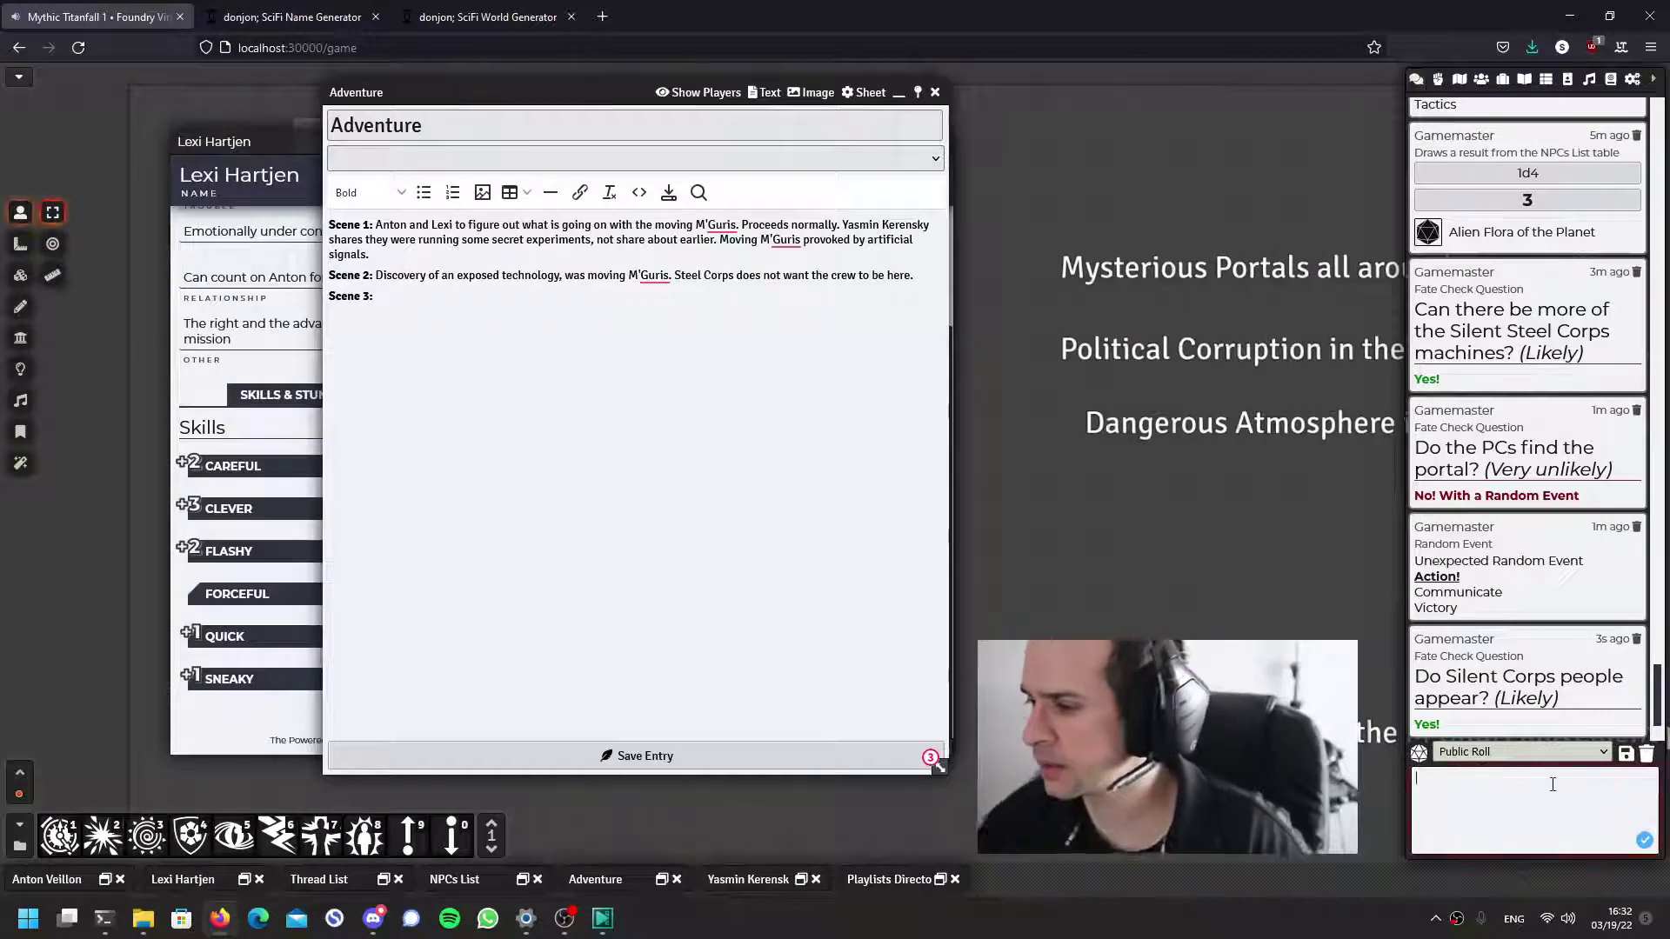
type("[[1d4")
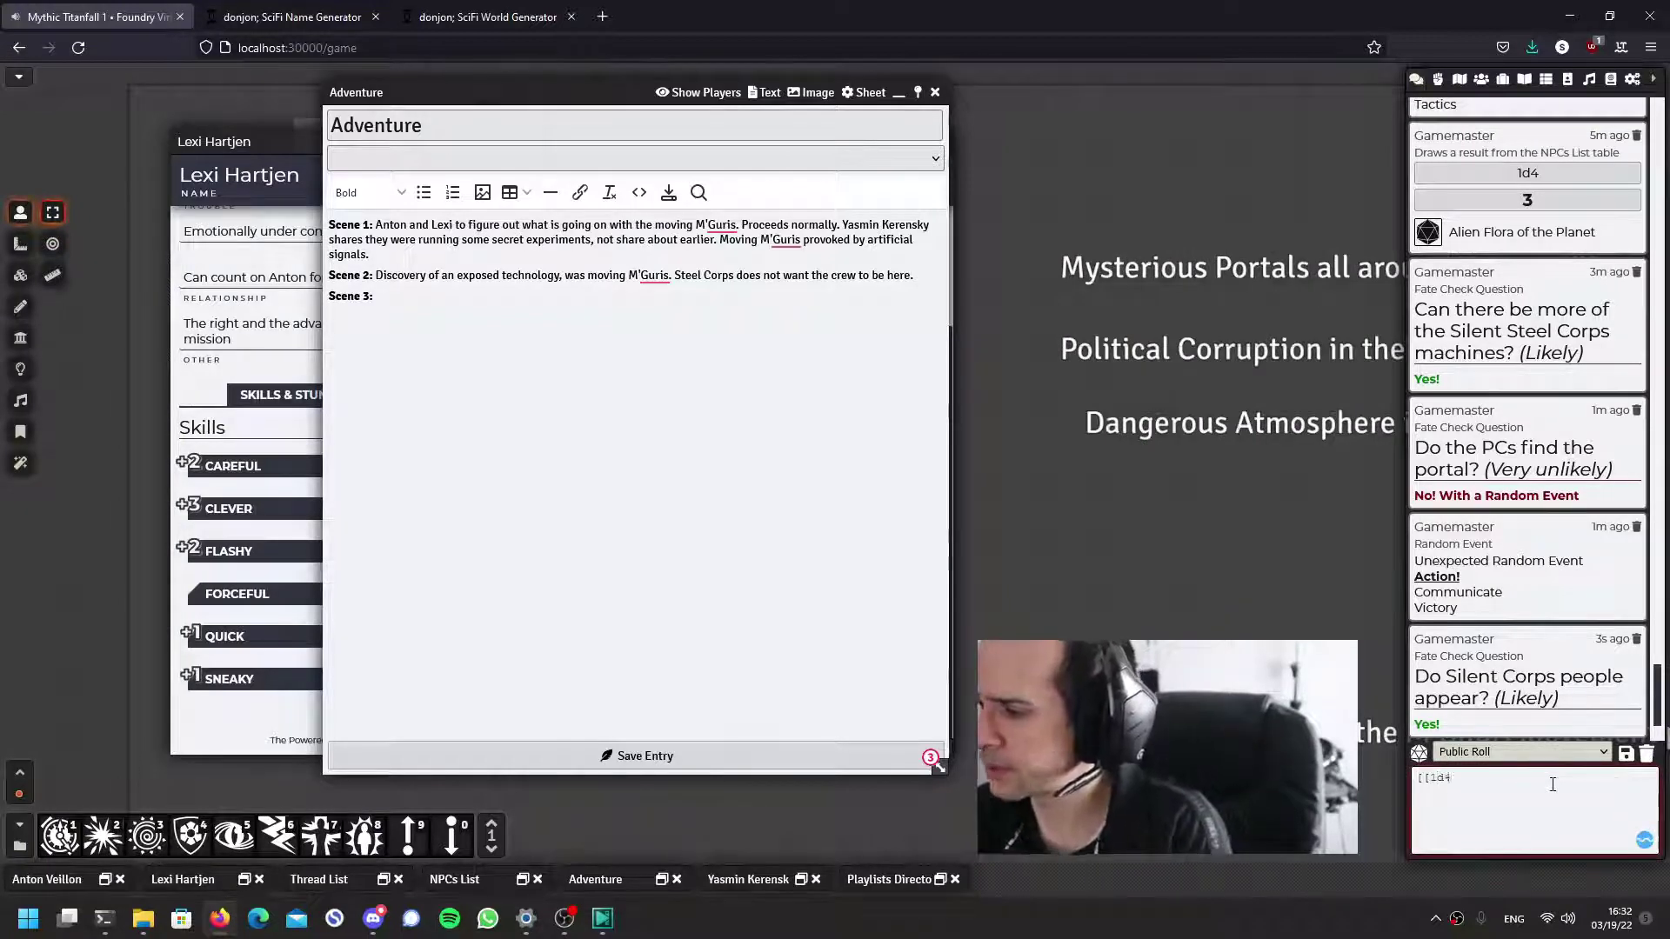
key("Return")
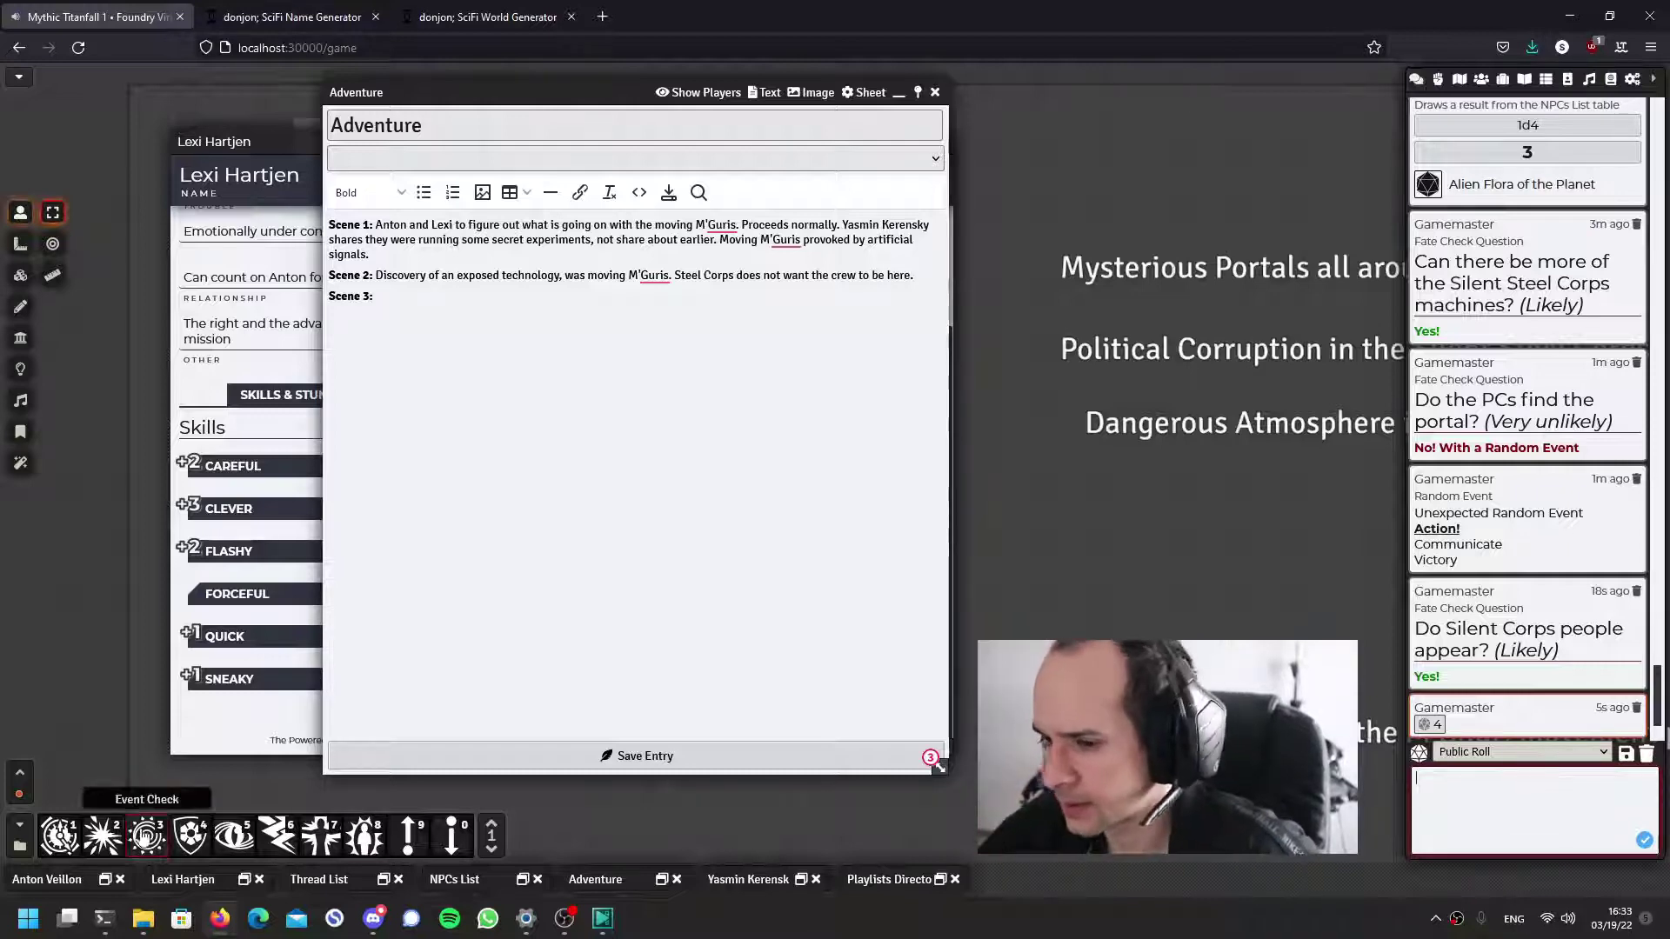
Fate-check 'Can we hide?' at Likely odds with Yes favorable, then show the Actors directory
left_click(55, 846)
type("Can we hi")
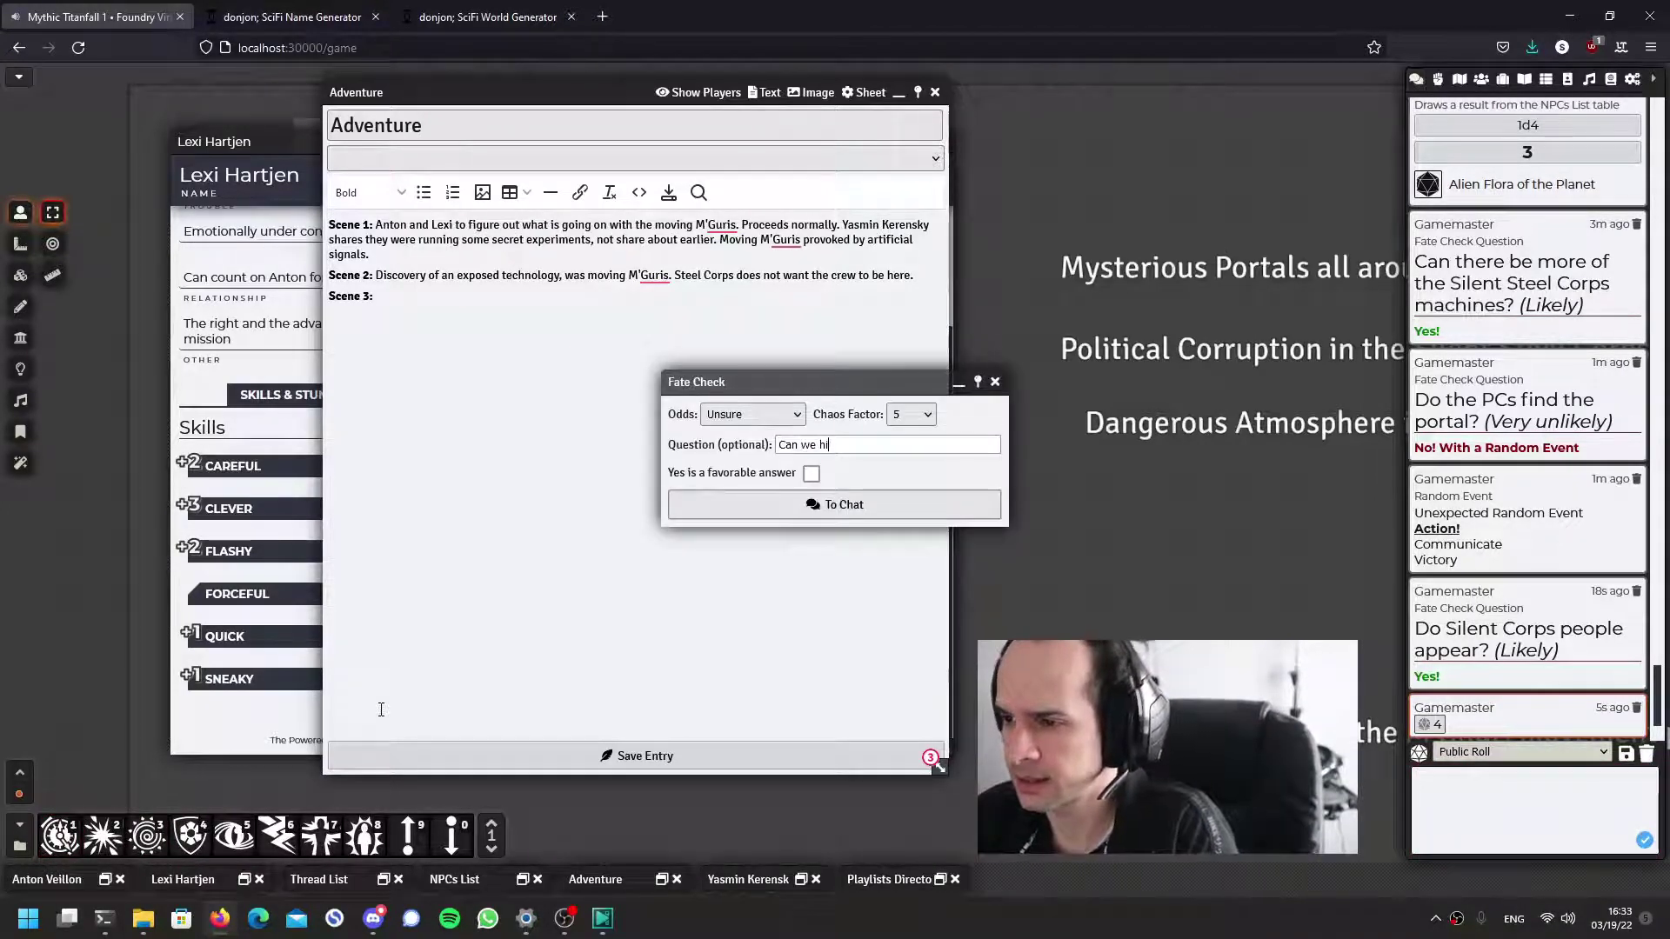
left_click(752, 414)
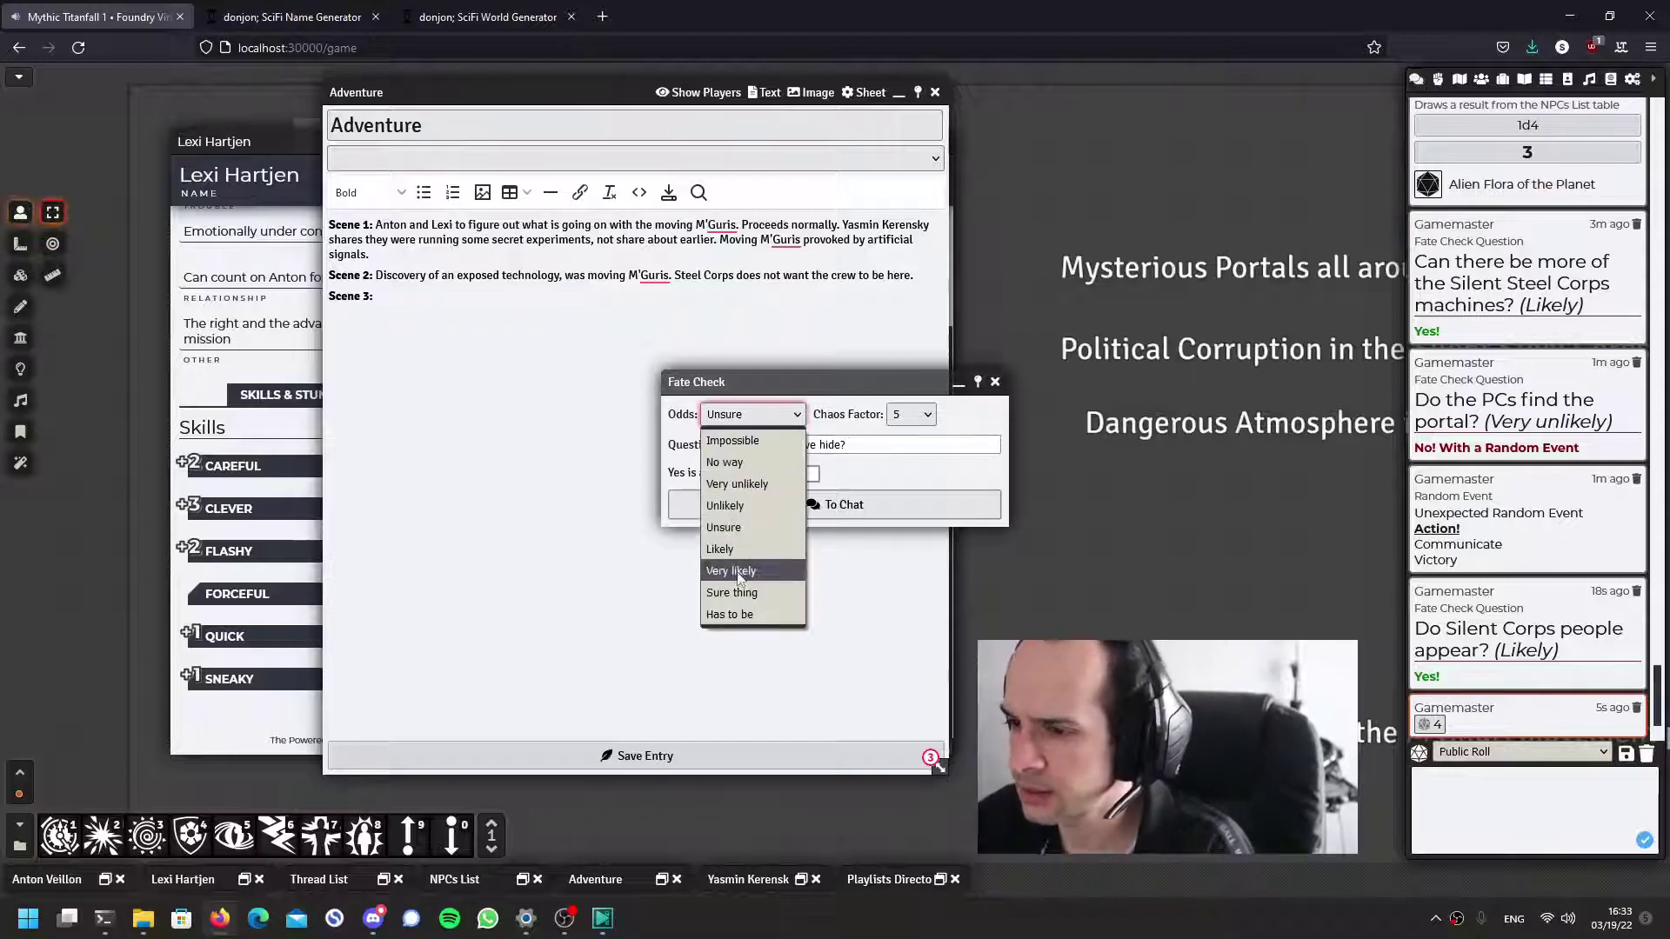
left_click(760, 555)
left_click(811, 473)
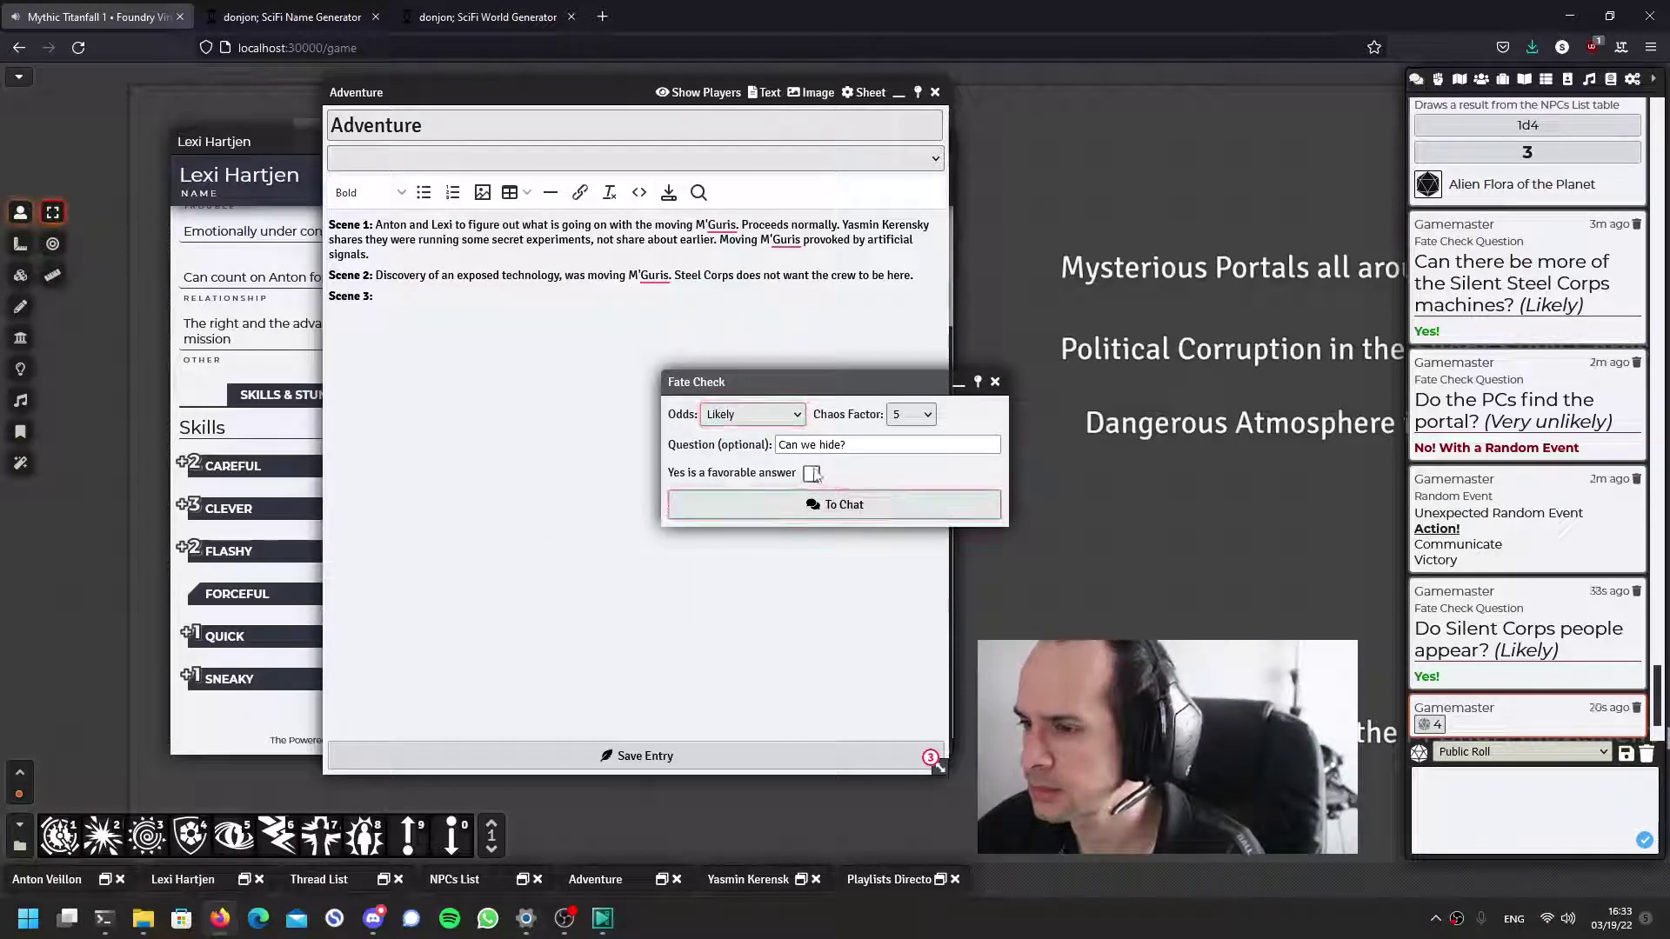
left_click(825, 505)
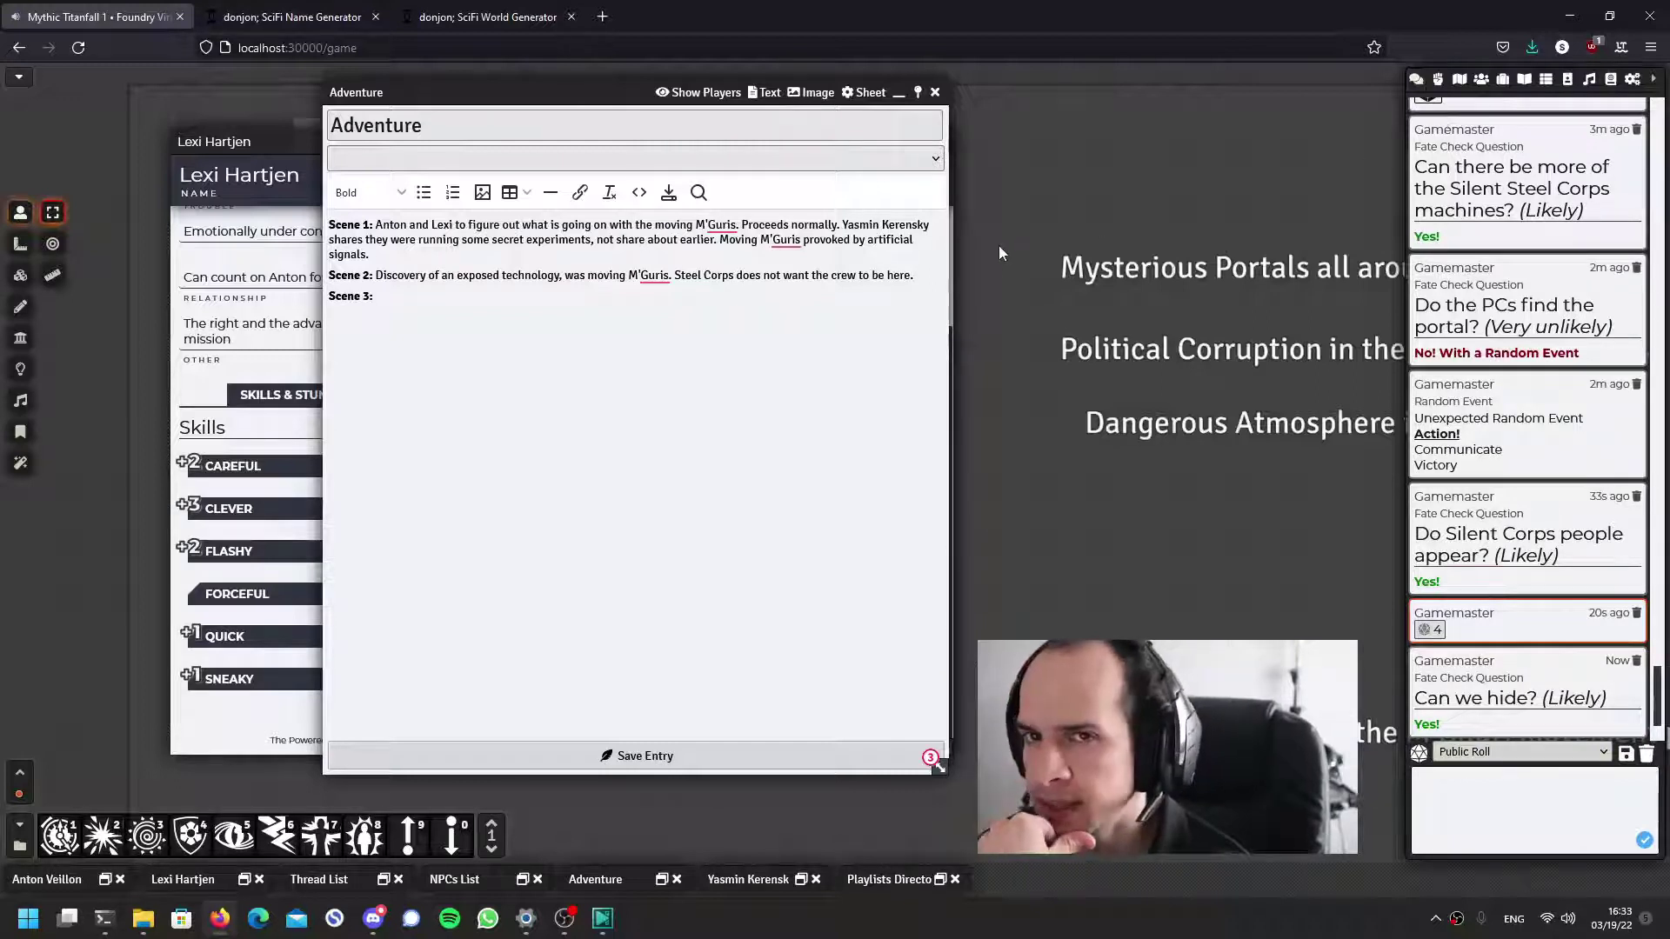
left_click(1481, 86)
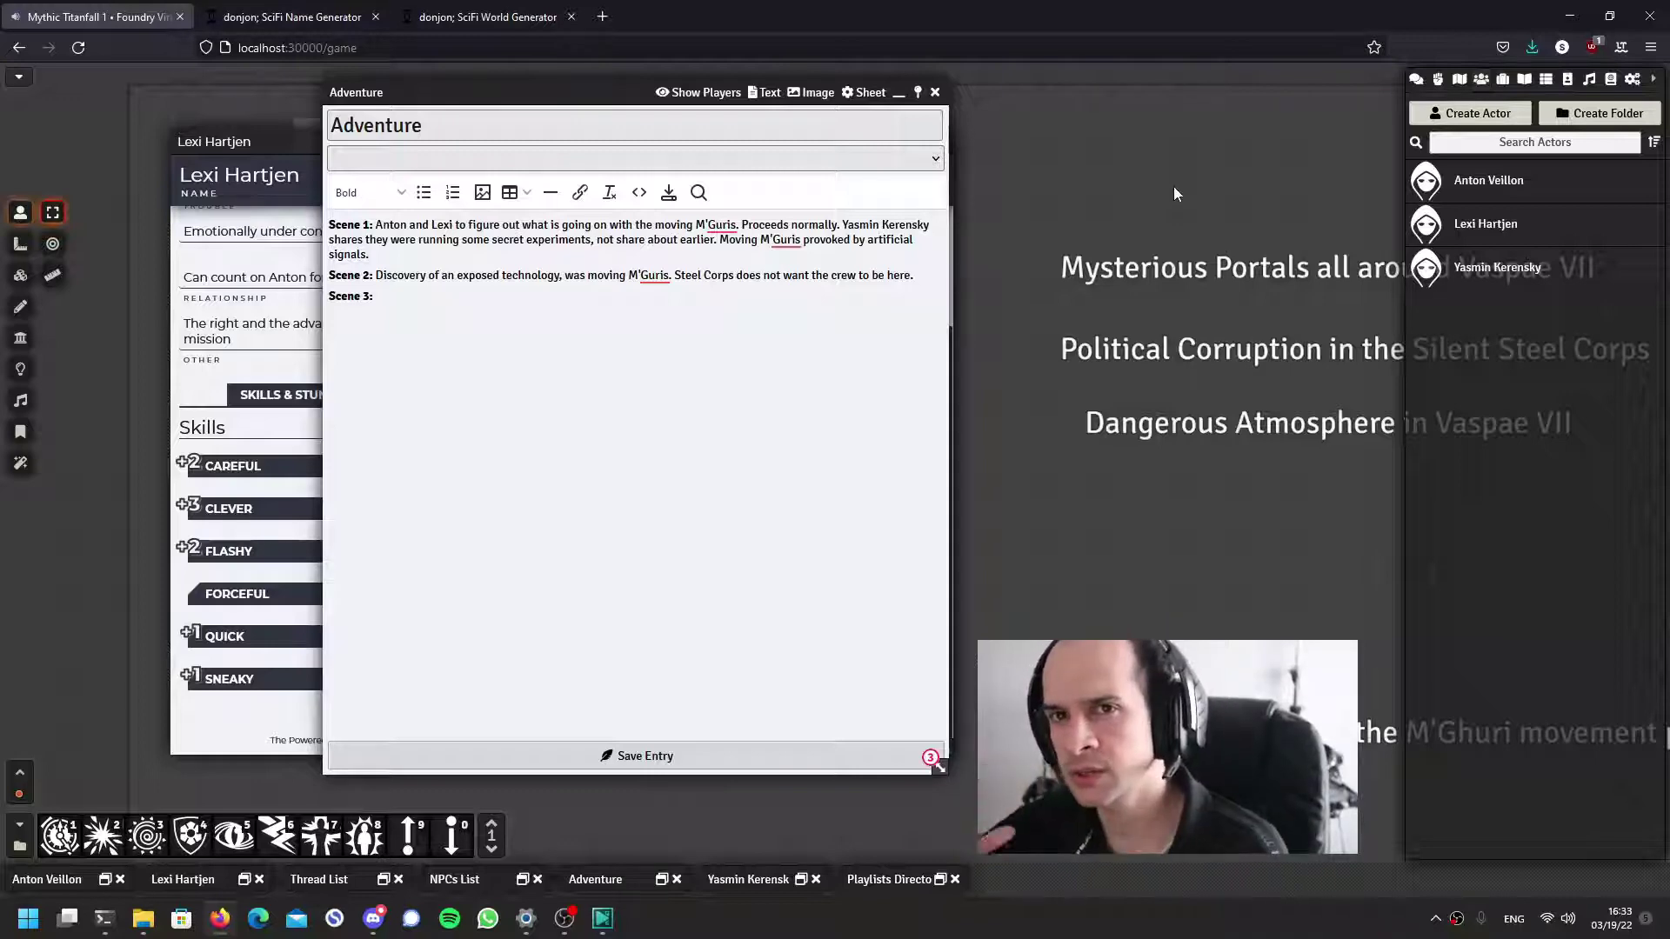
Open Anton Veillon's character sheet, glance at the chat log, and return to the Actors list
left_click(1415, 78)
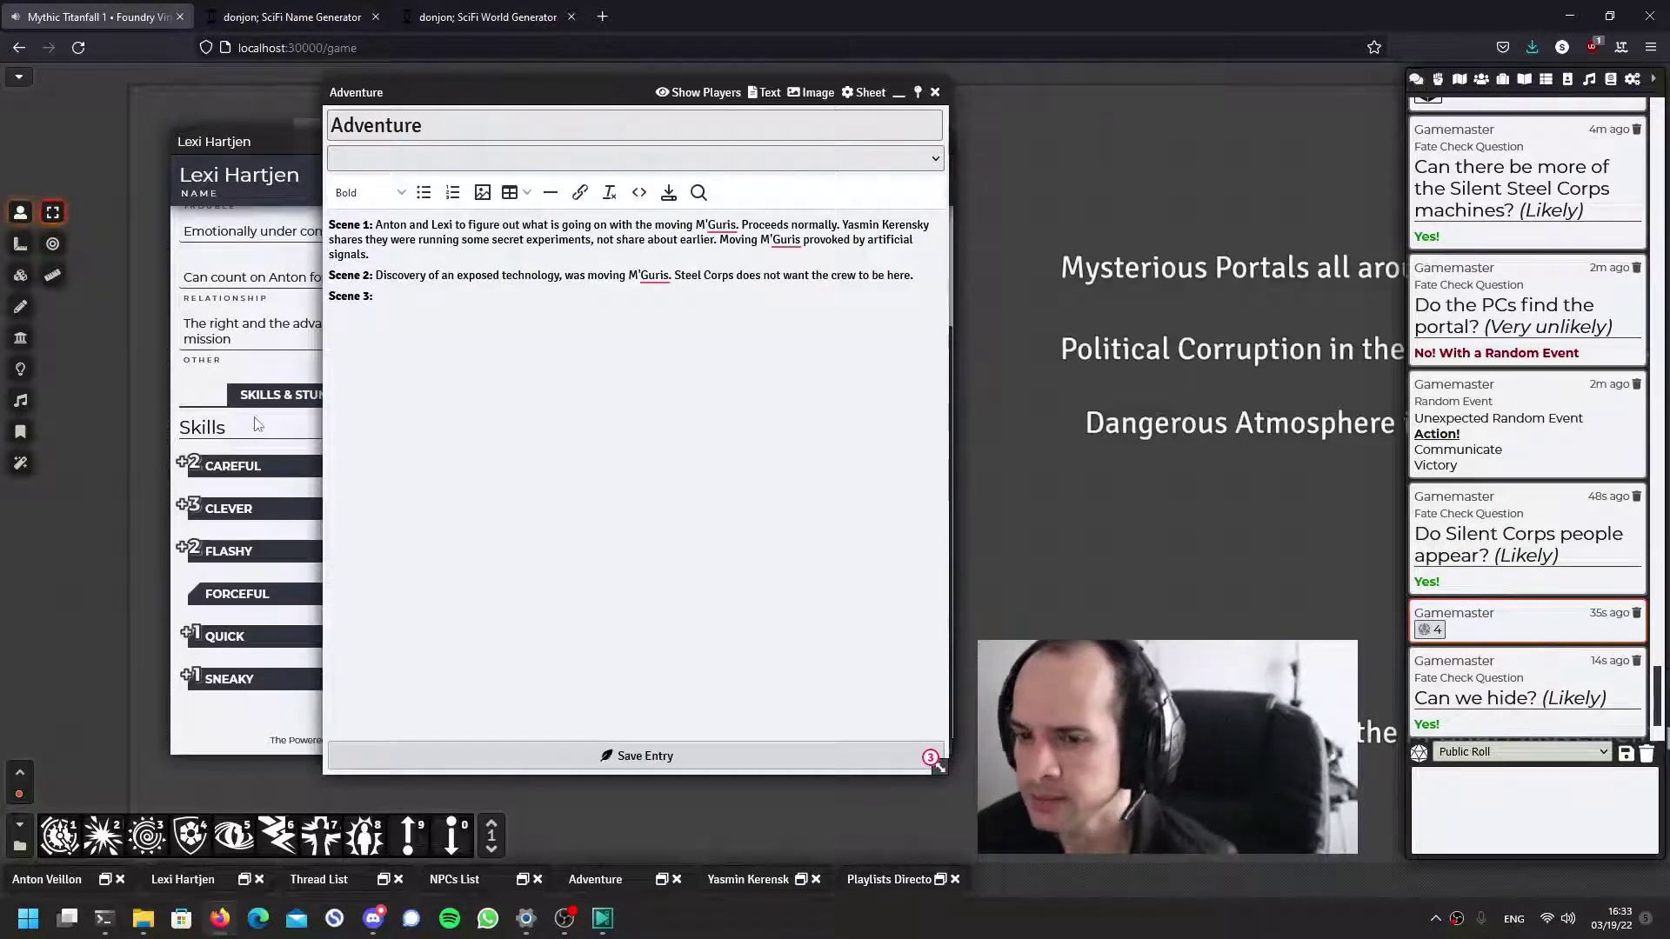
left_click(1481, 79)
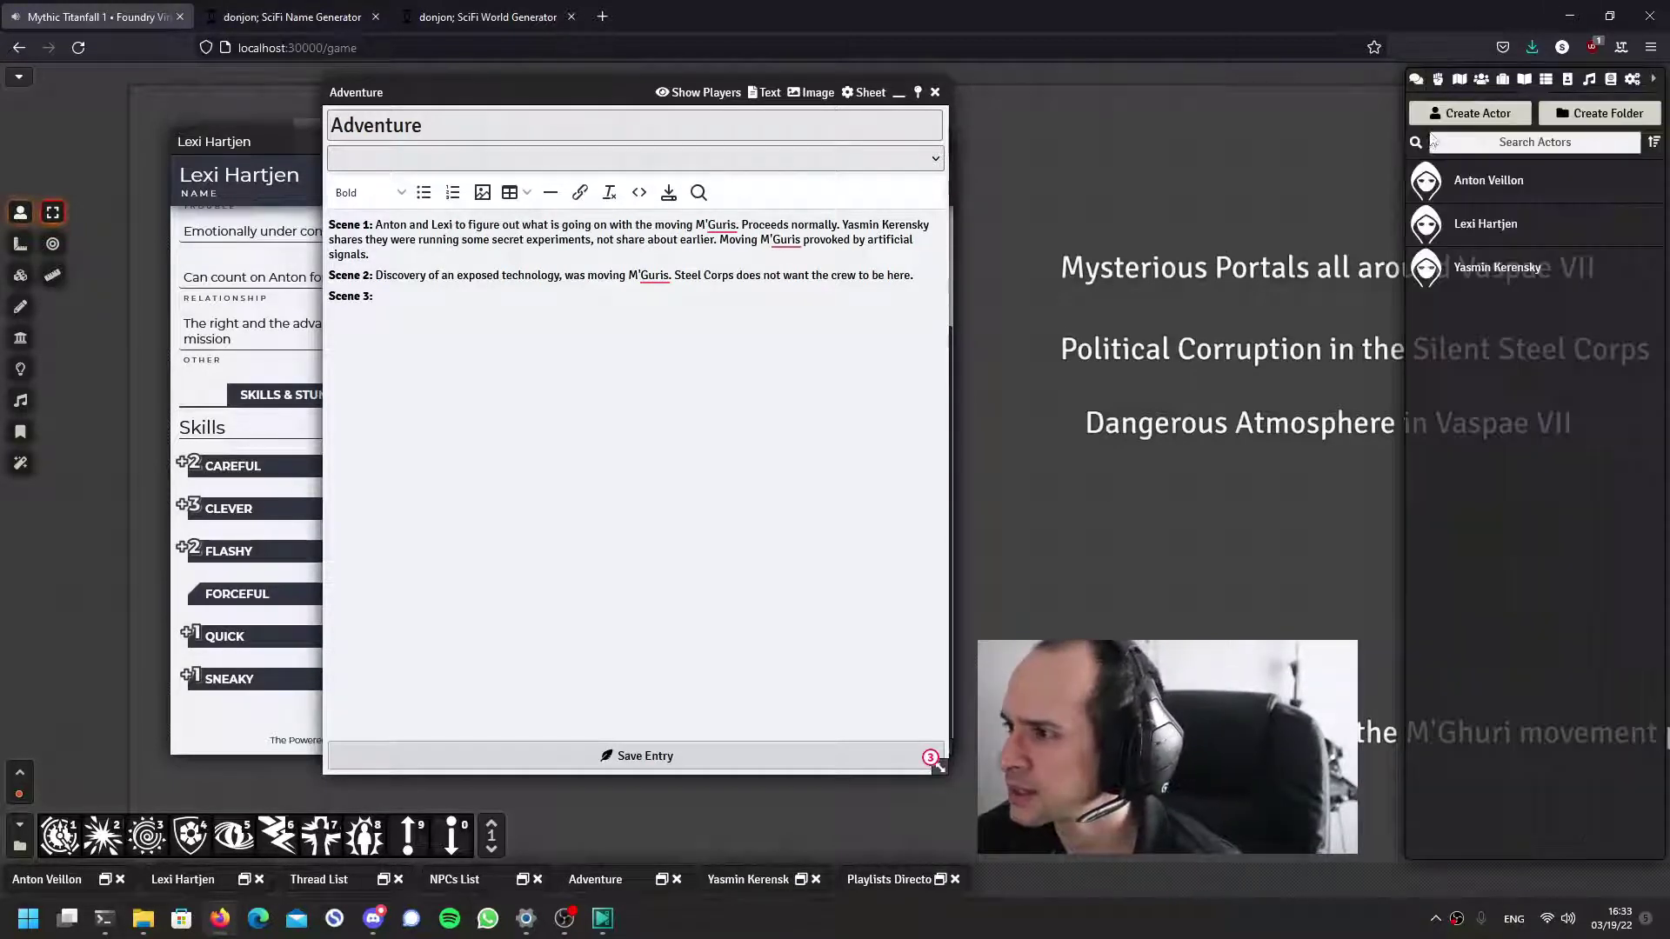
left_click(1487, 184)
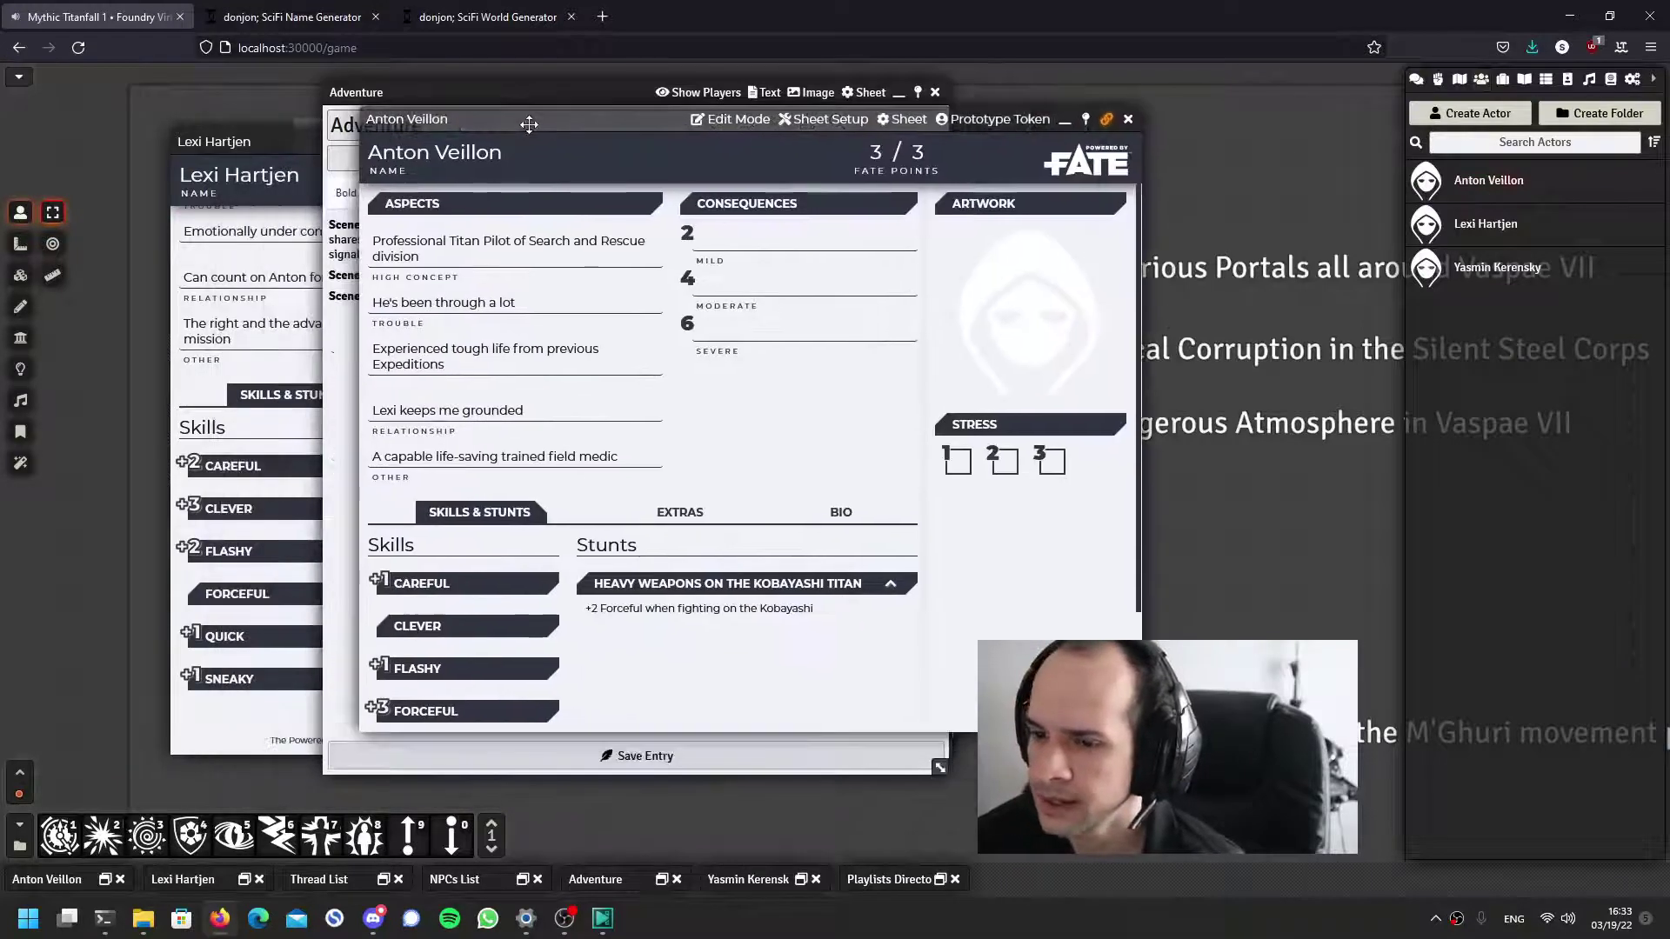
scroll(582, 592, "down", 2)
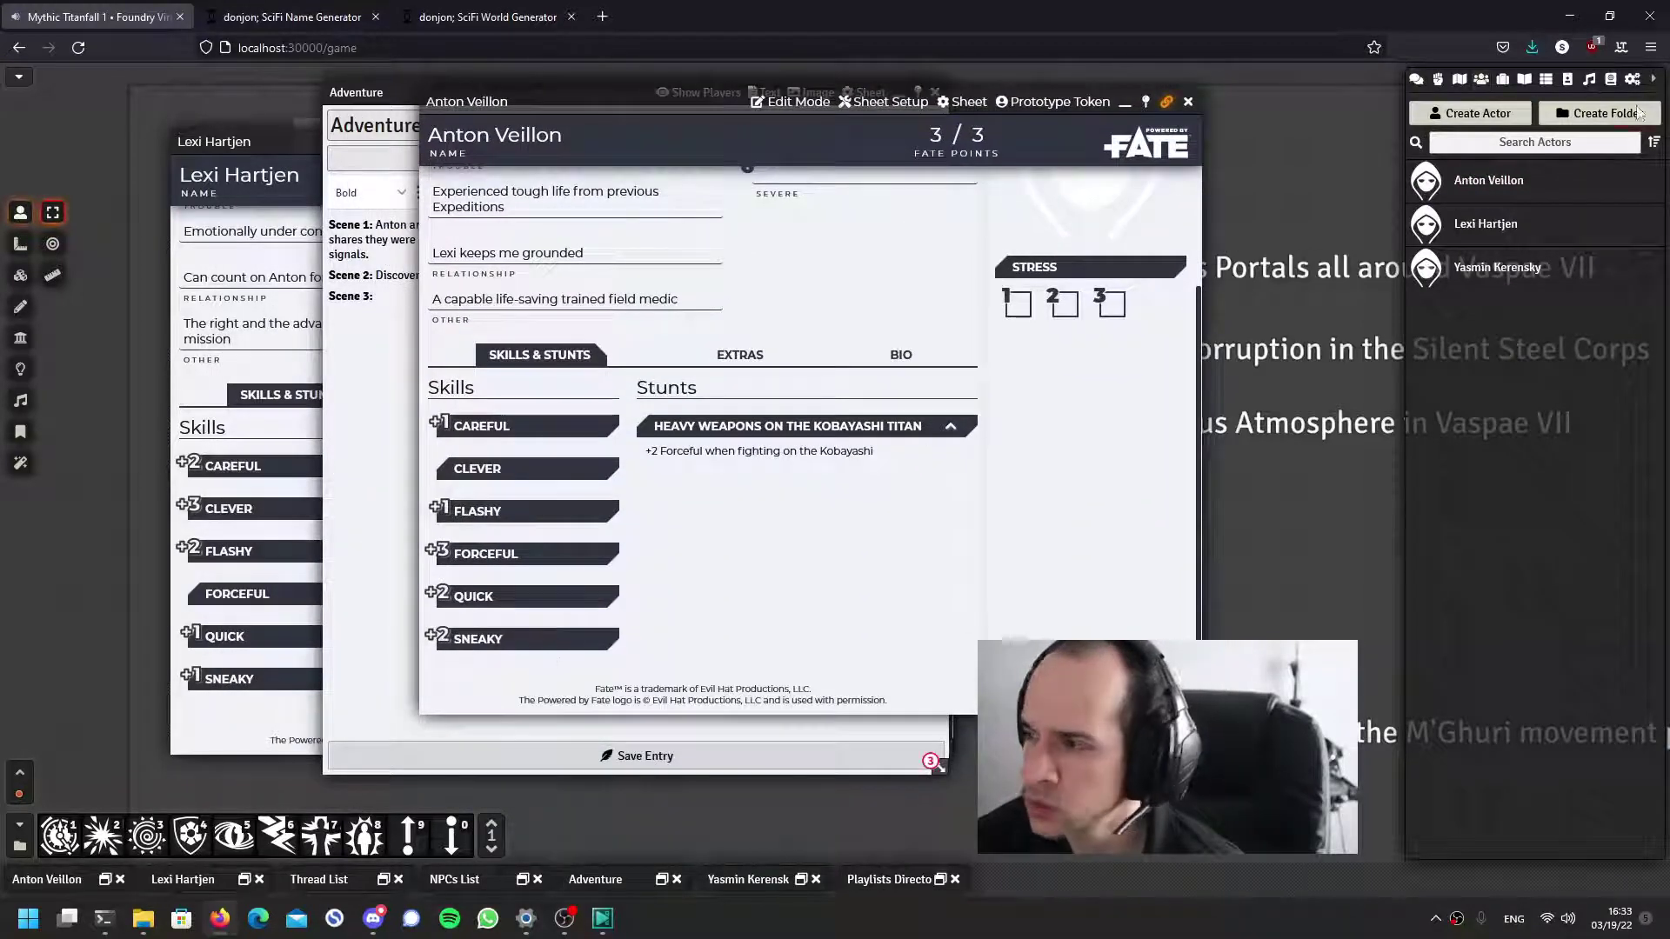
left_click(1416, 82)
left_click(1445, 818)
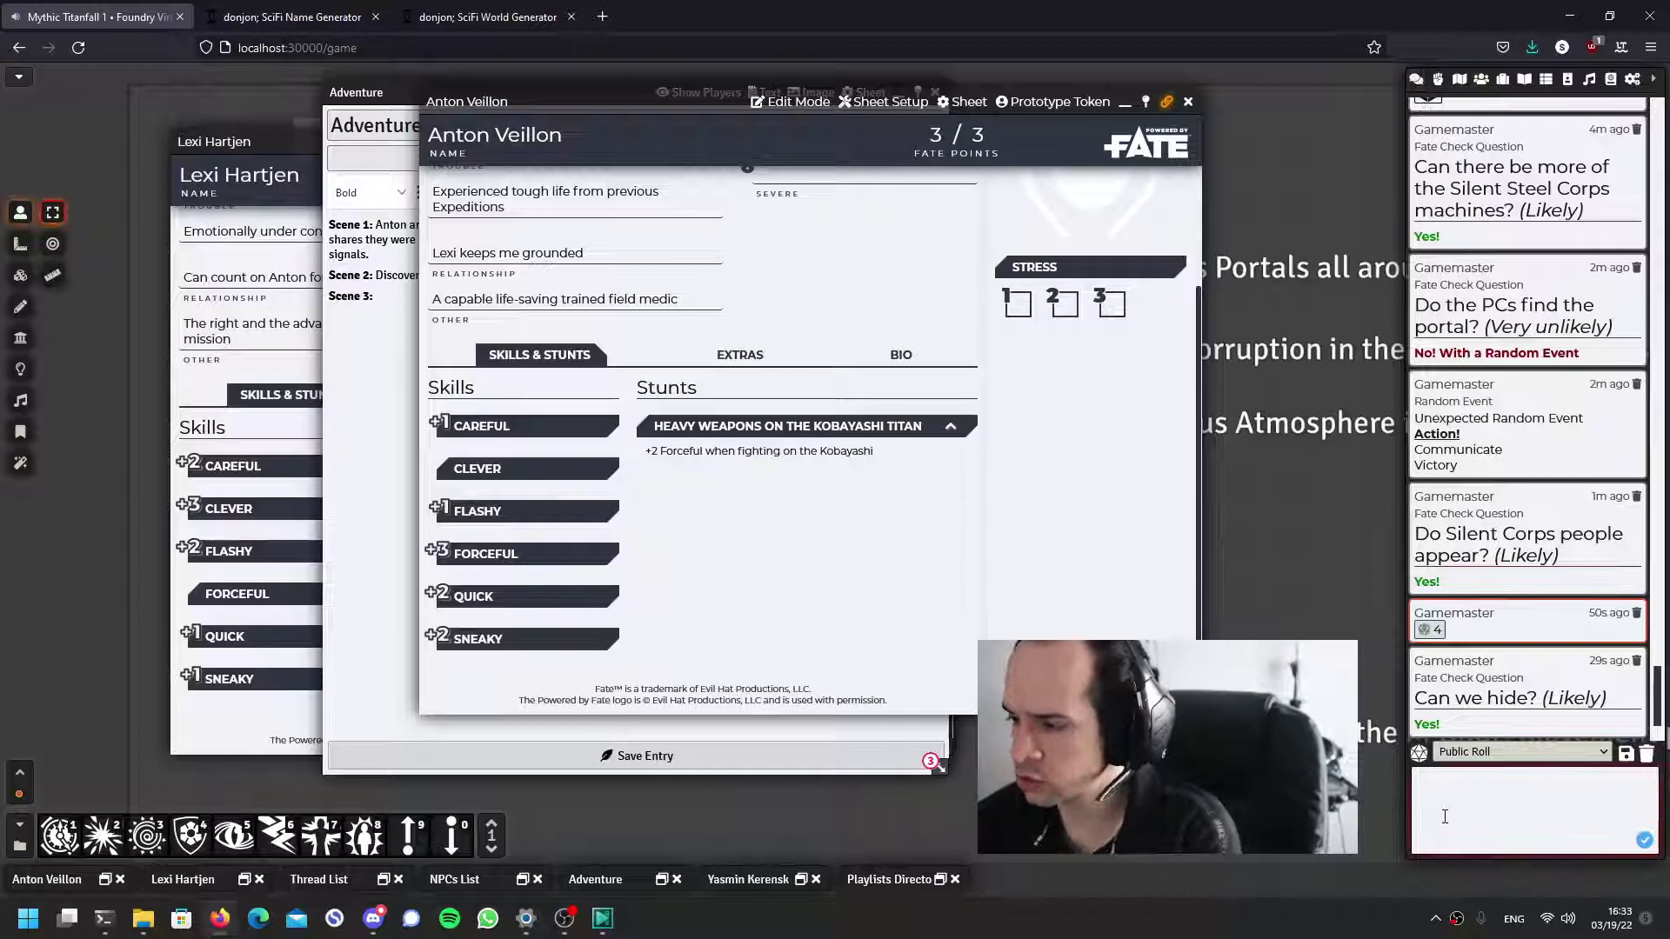
left_click(1481, 78)
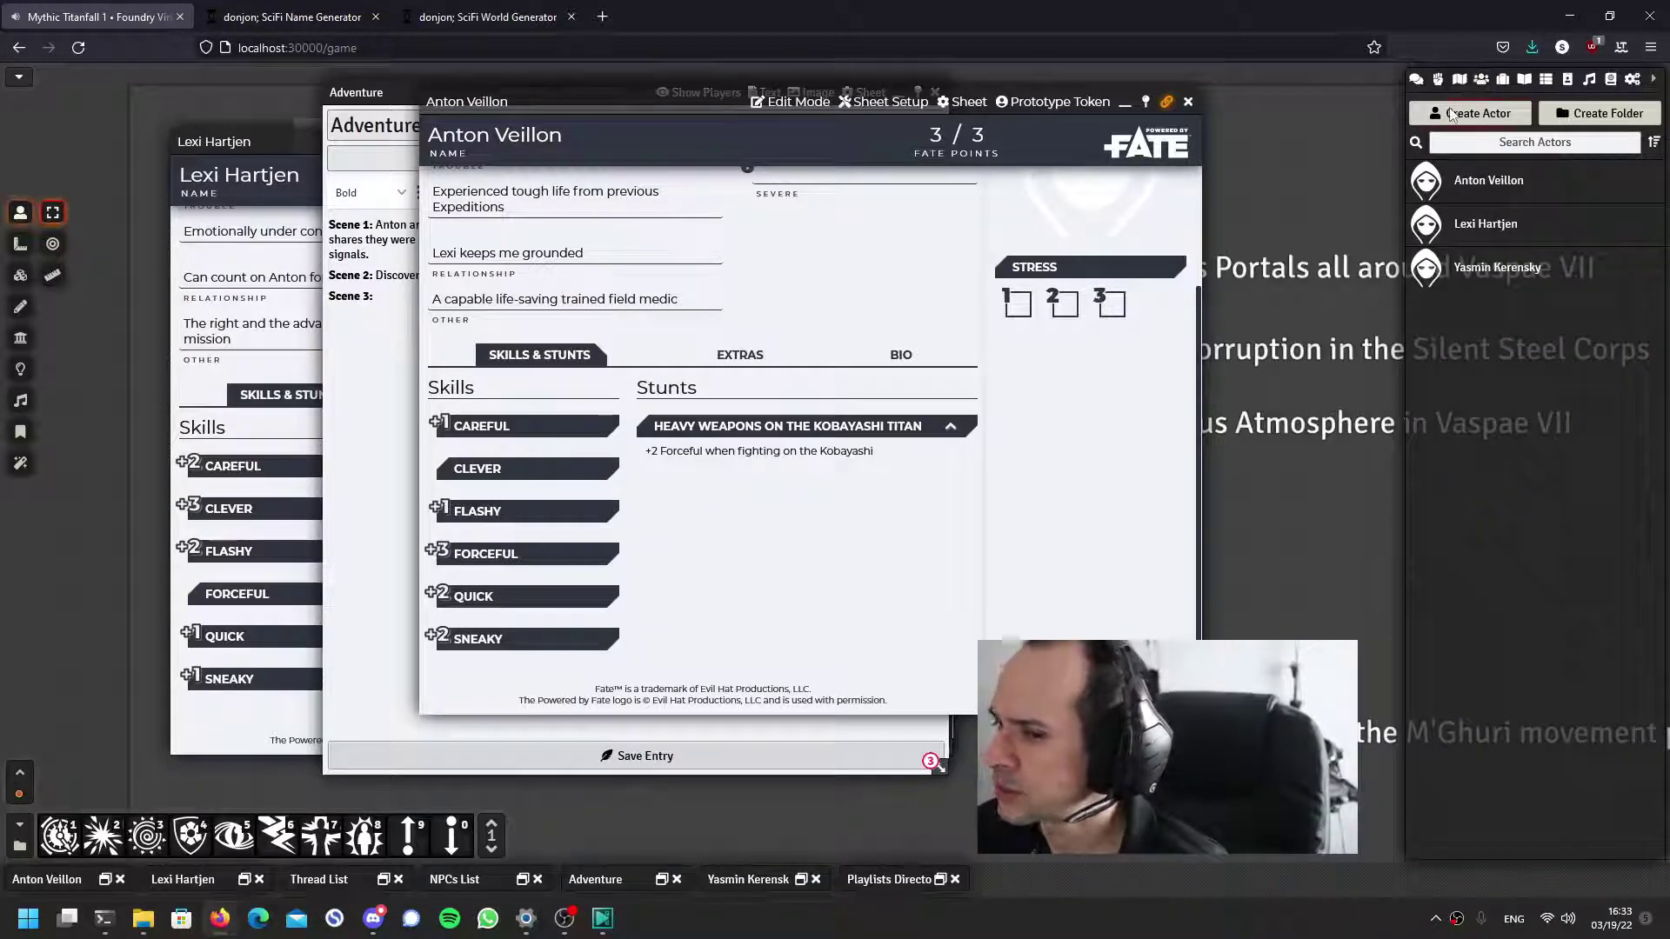
Create an actor from the FAE Char template and type 'Silent Corps Mercenary' as its name
left_click(1476, 114)
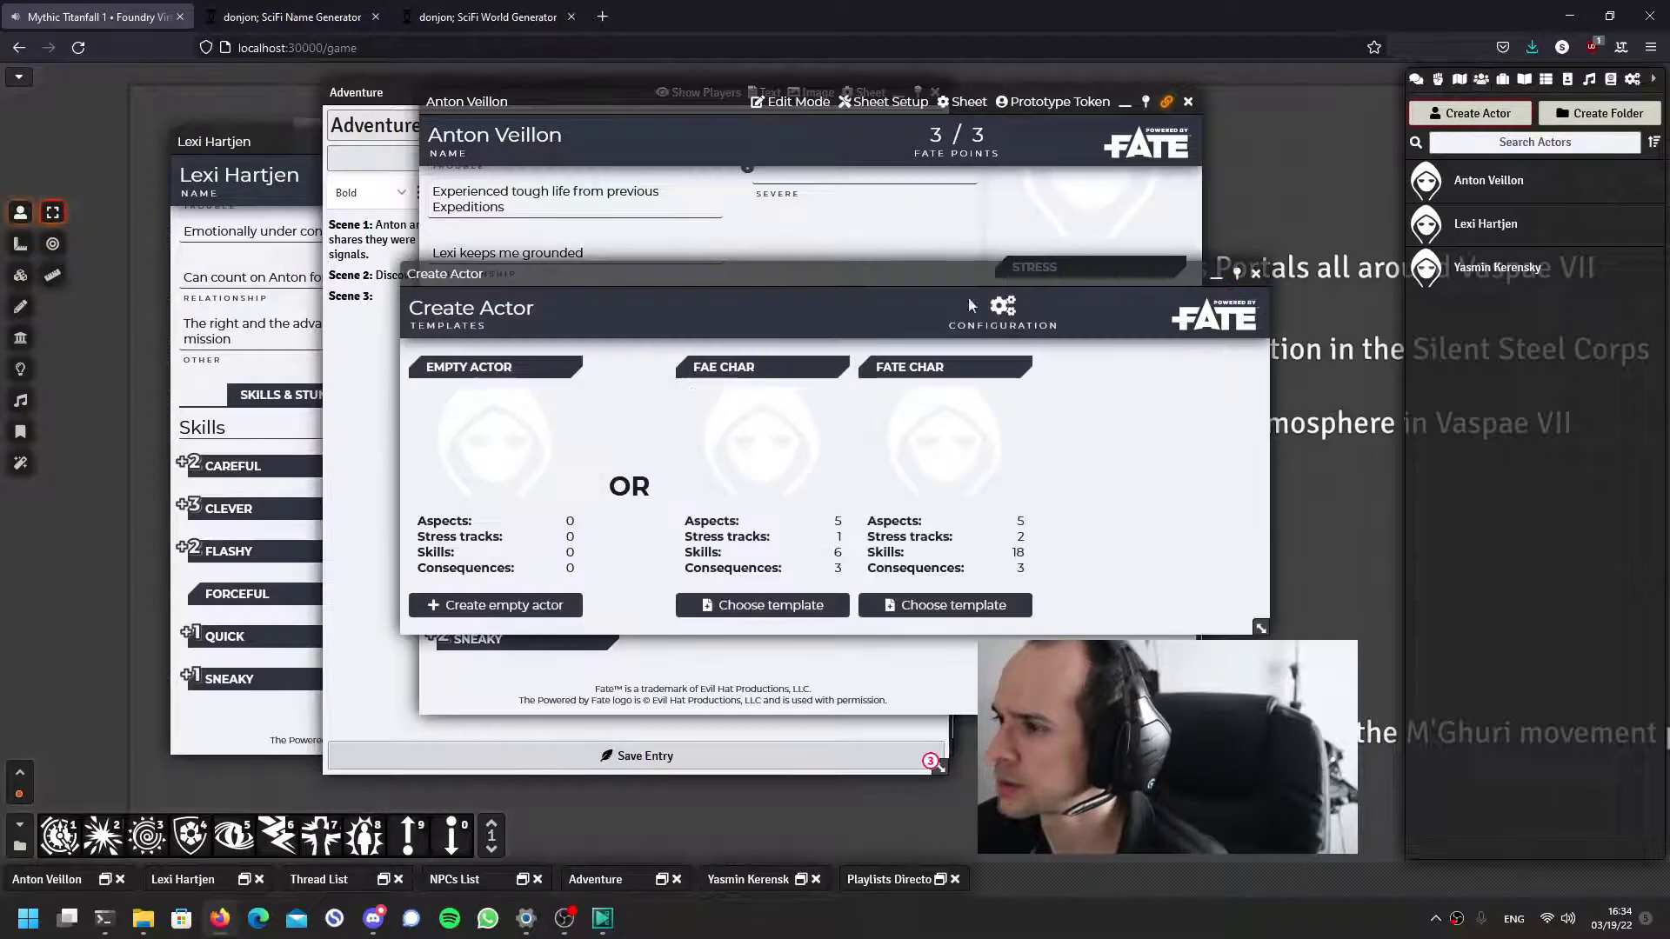
left_click(785, 619)
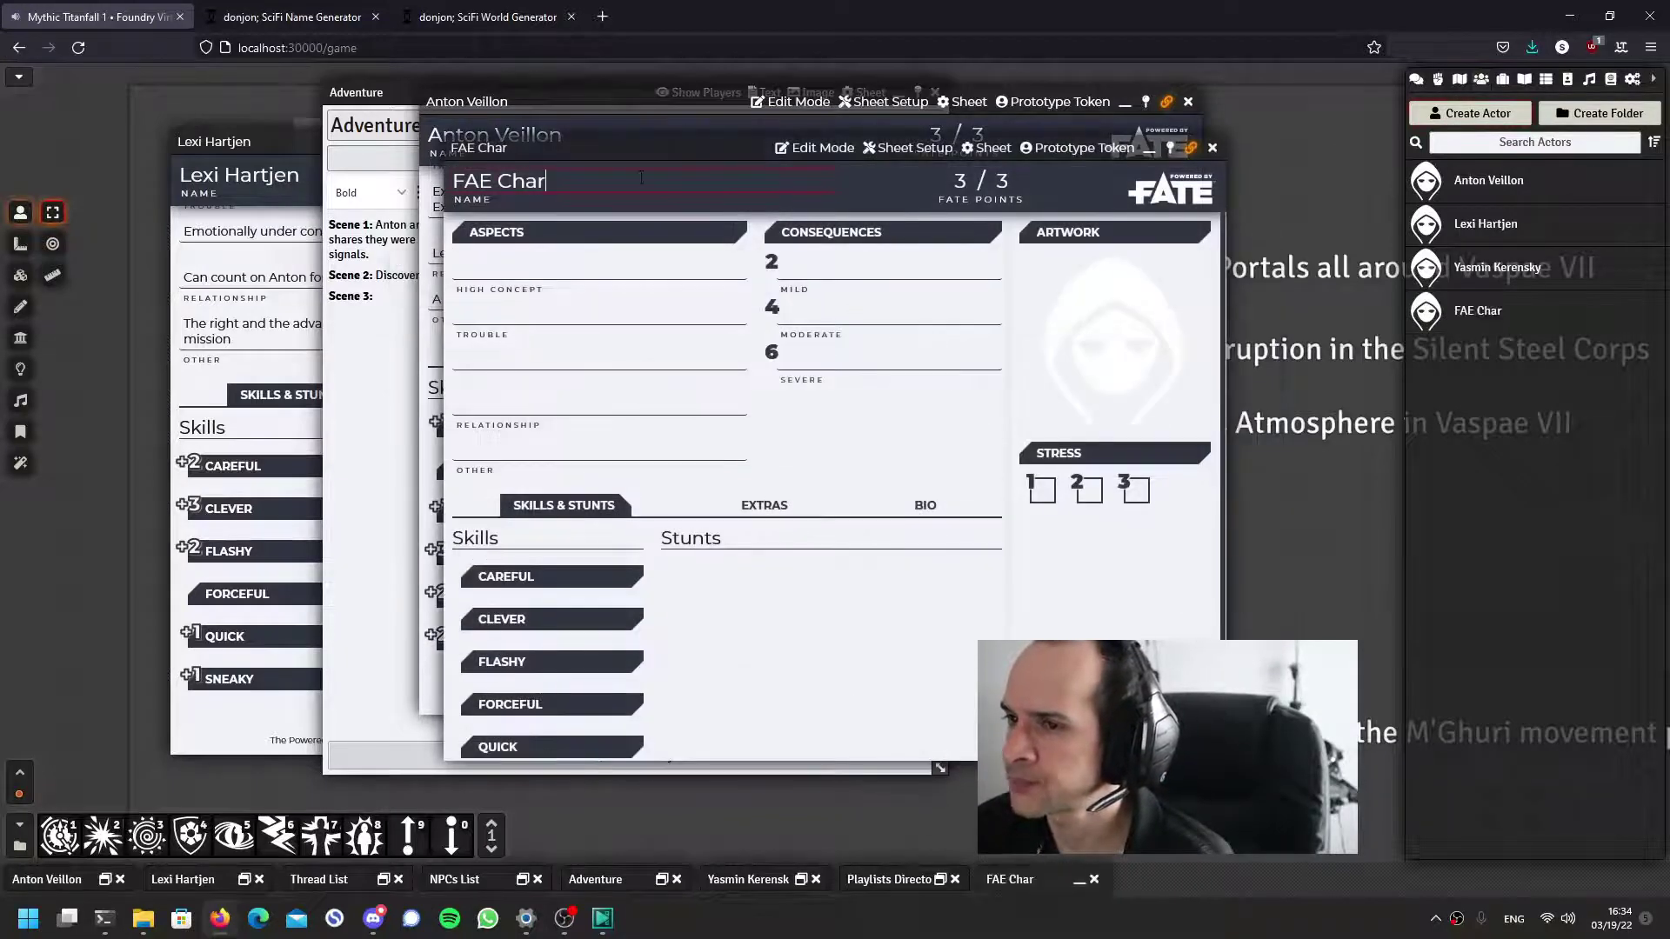
key("ctrl+a")
type("AS")
key("BackSpace")
key("BackSpace")
type("SI")
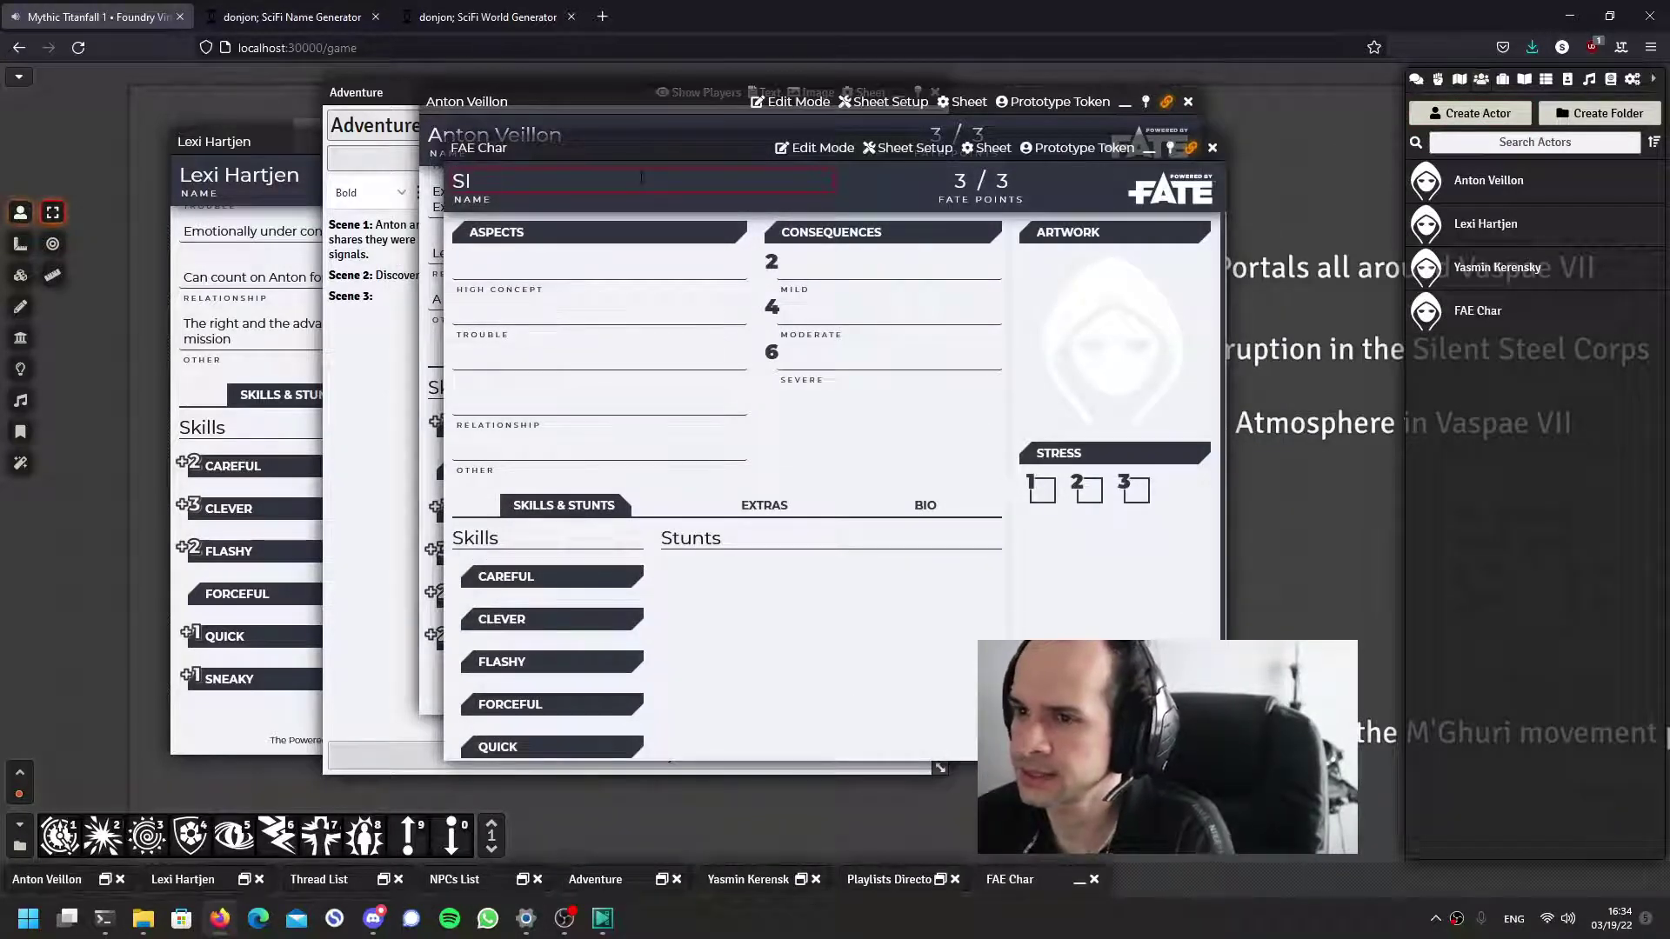
key("ctrl+a")
type("Silent C")
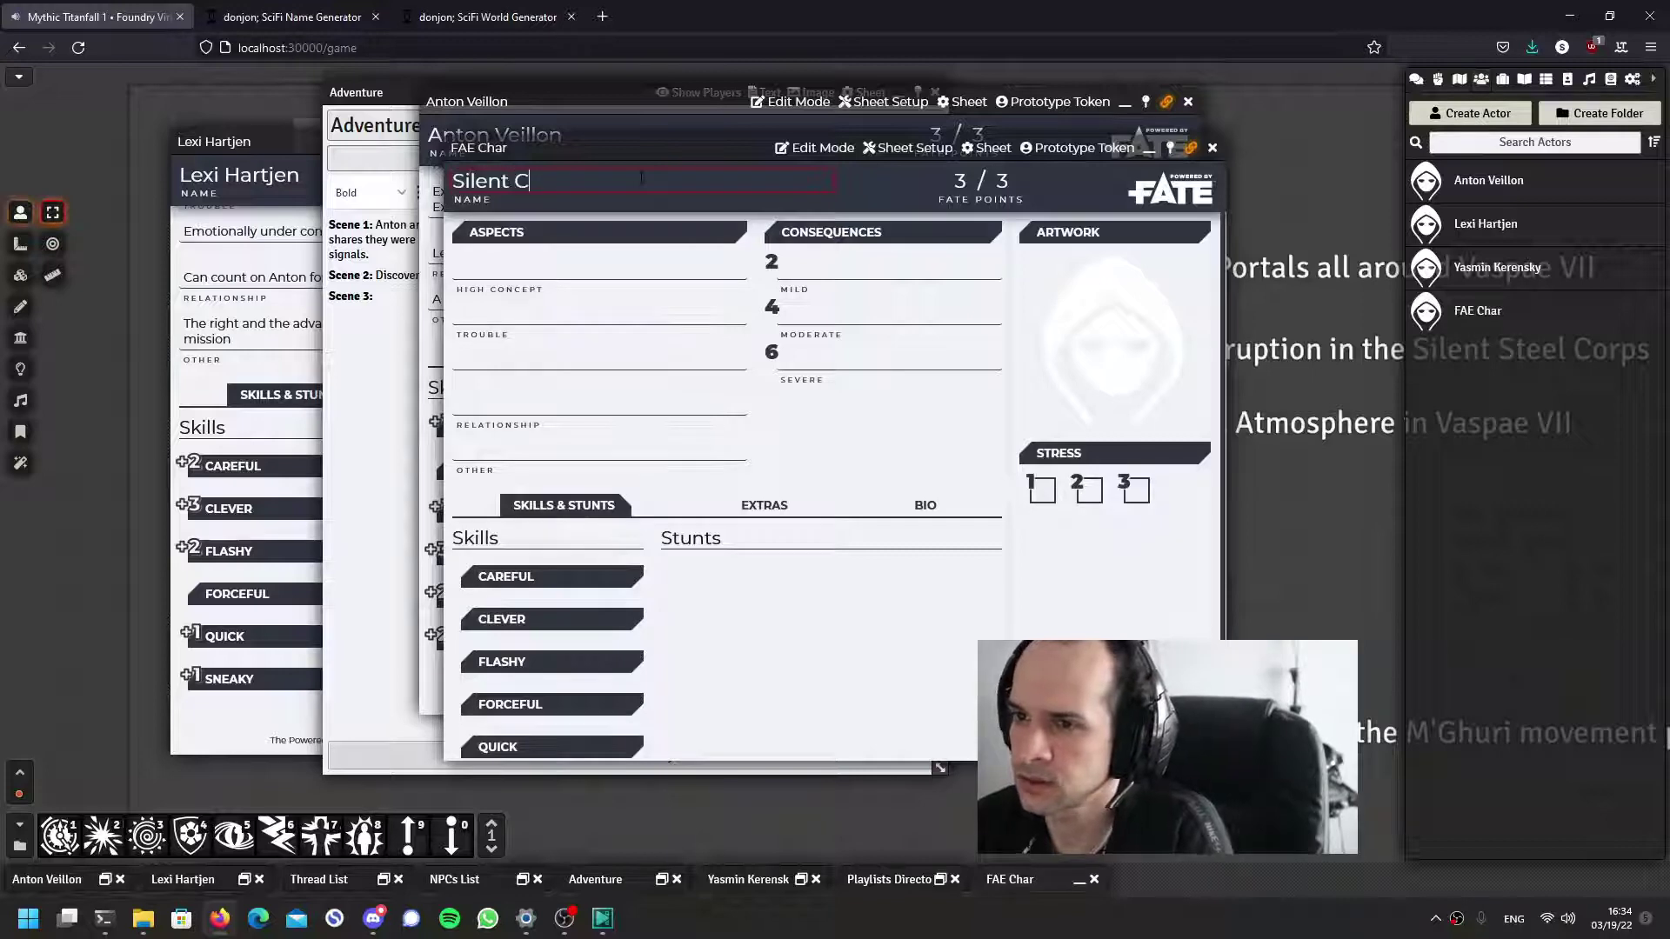
type("orps Mercenary")
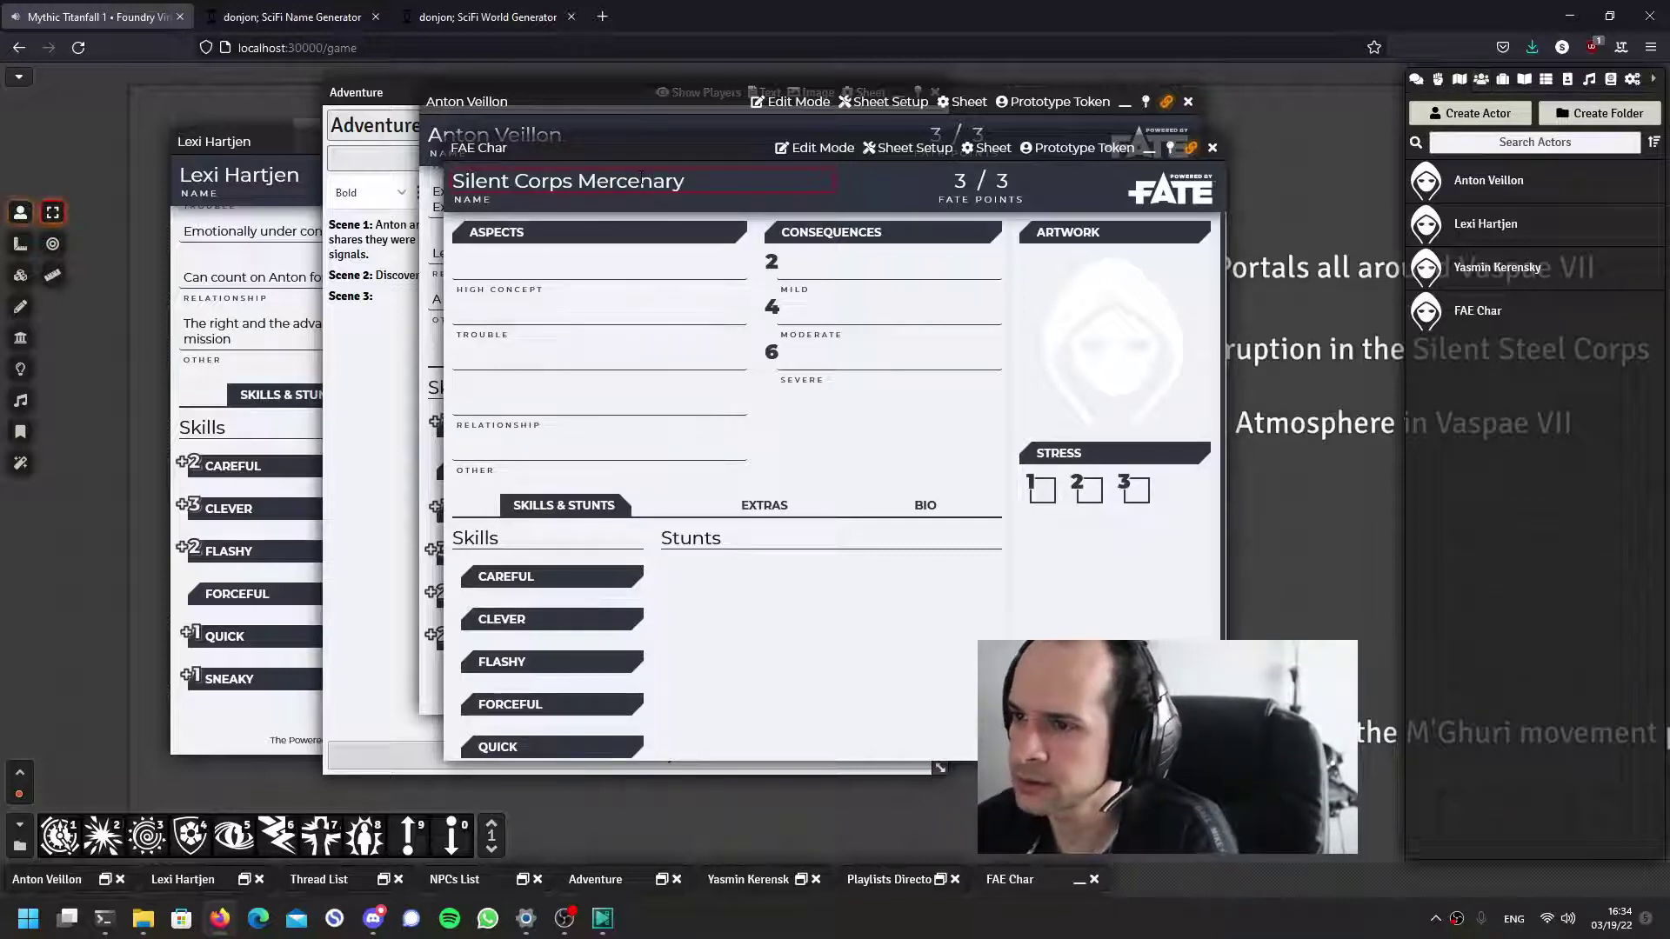
Confirm the name Silent Corps Mercenary, enter High Concept 'Following Orders Soldiers', and set Careful to +2
key("Return")
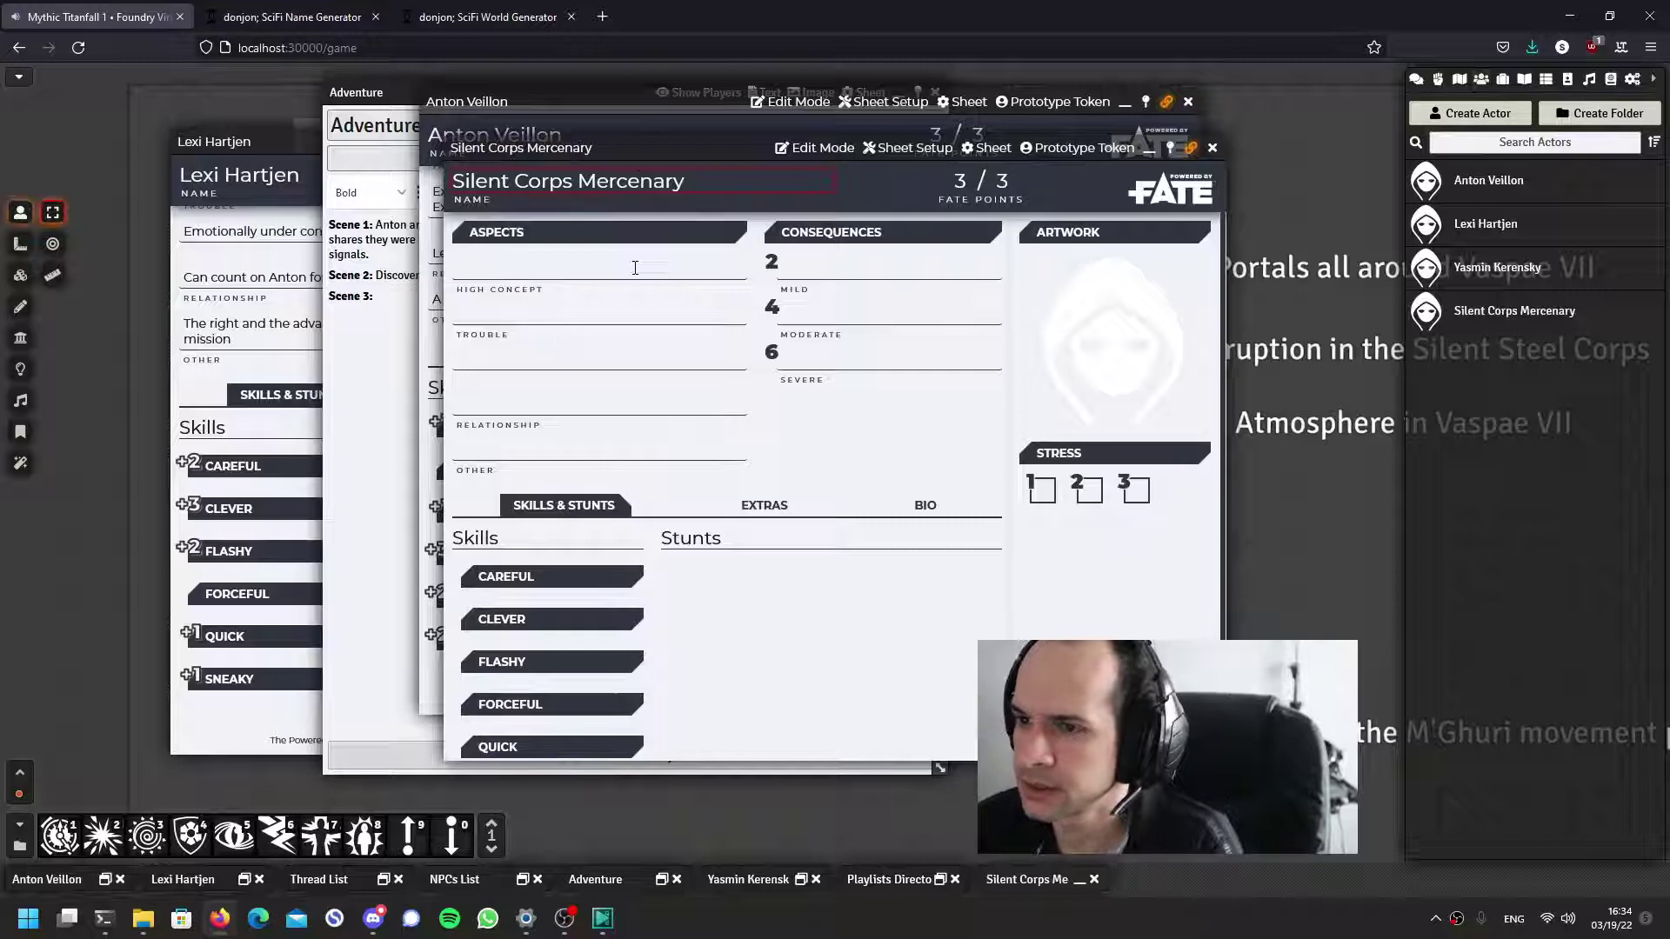
left_click(635, 268)
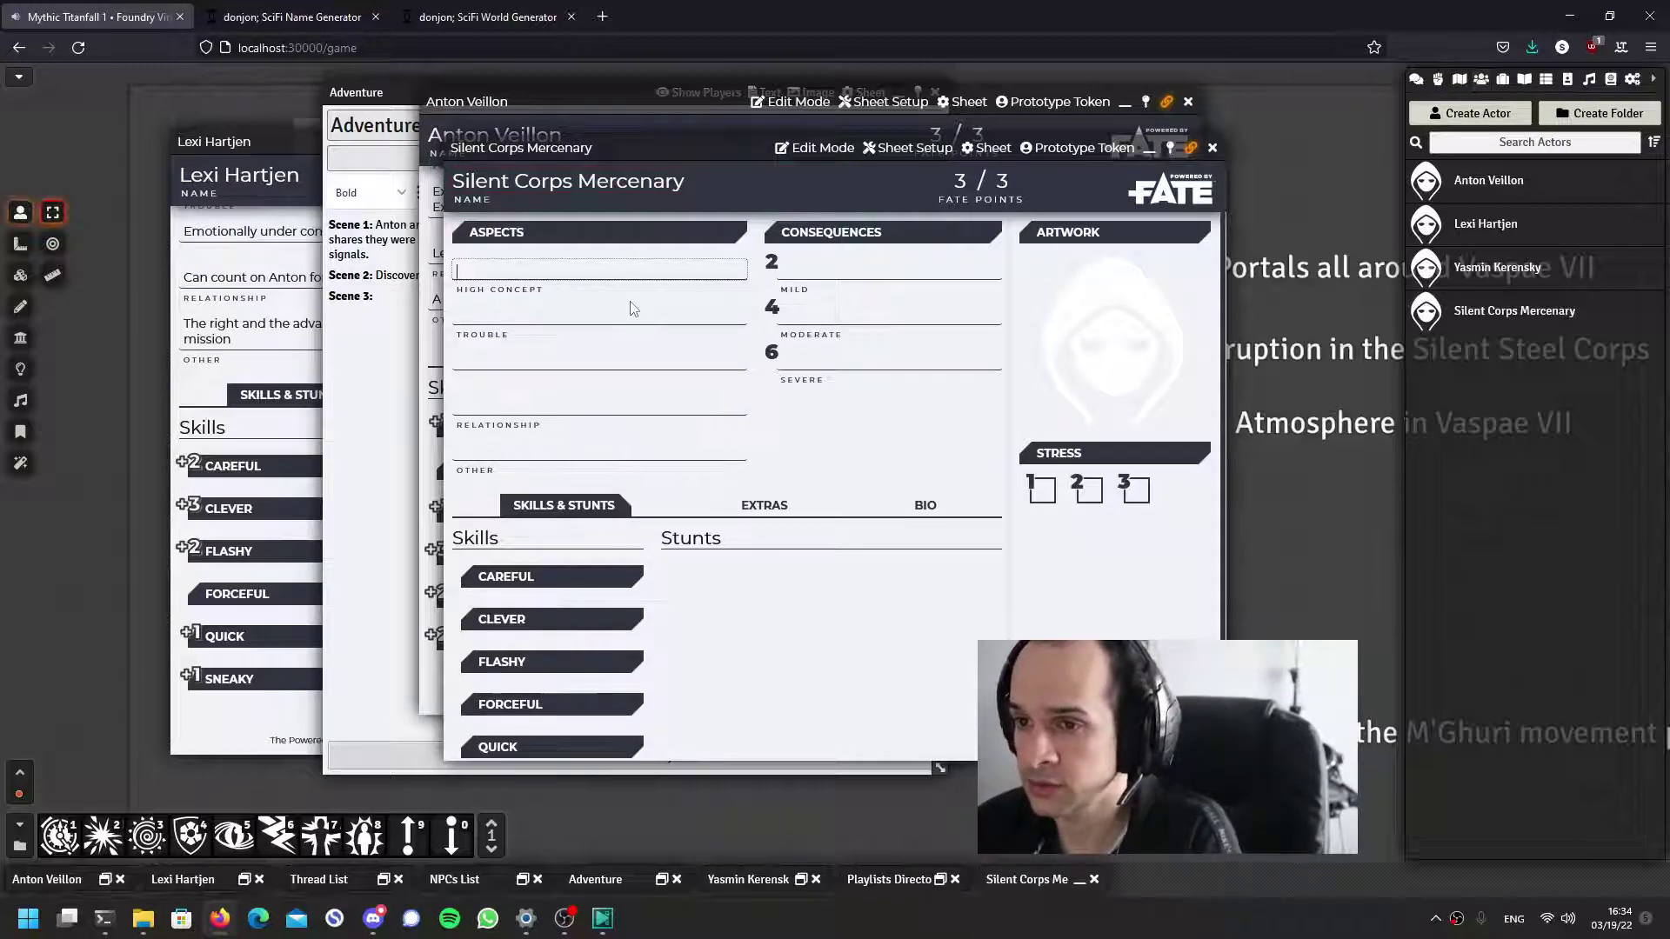
type("Following Orders ")
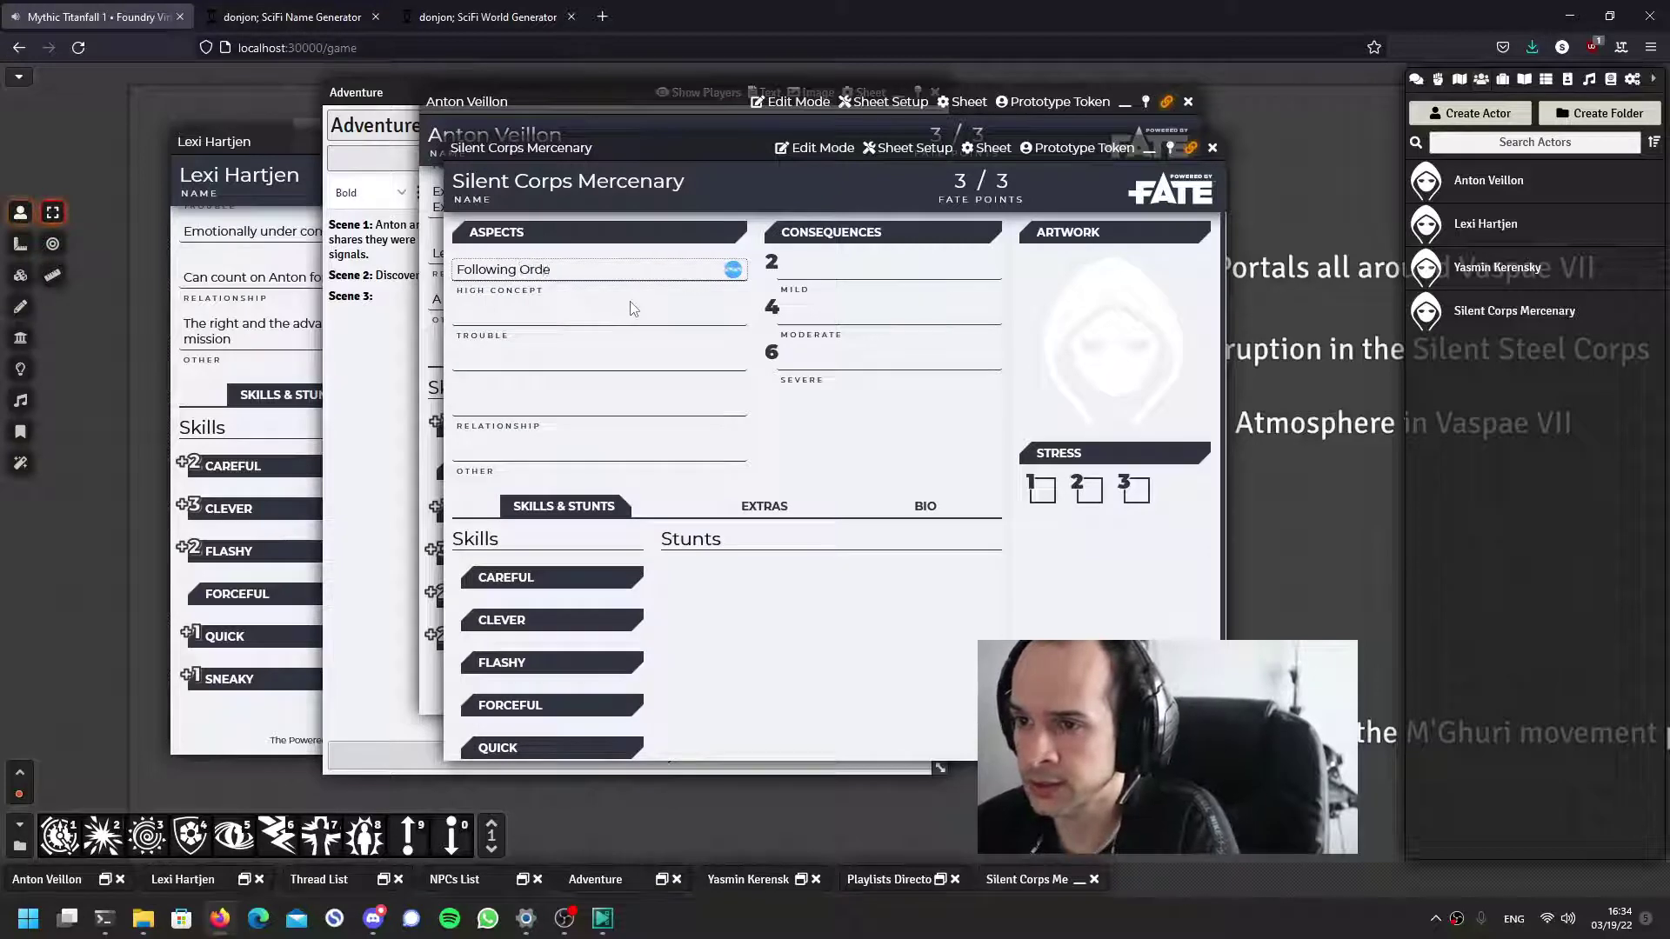
type("Soldiers")
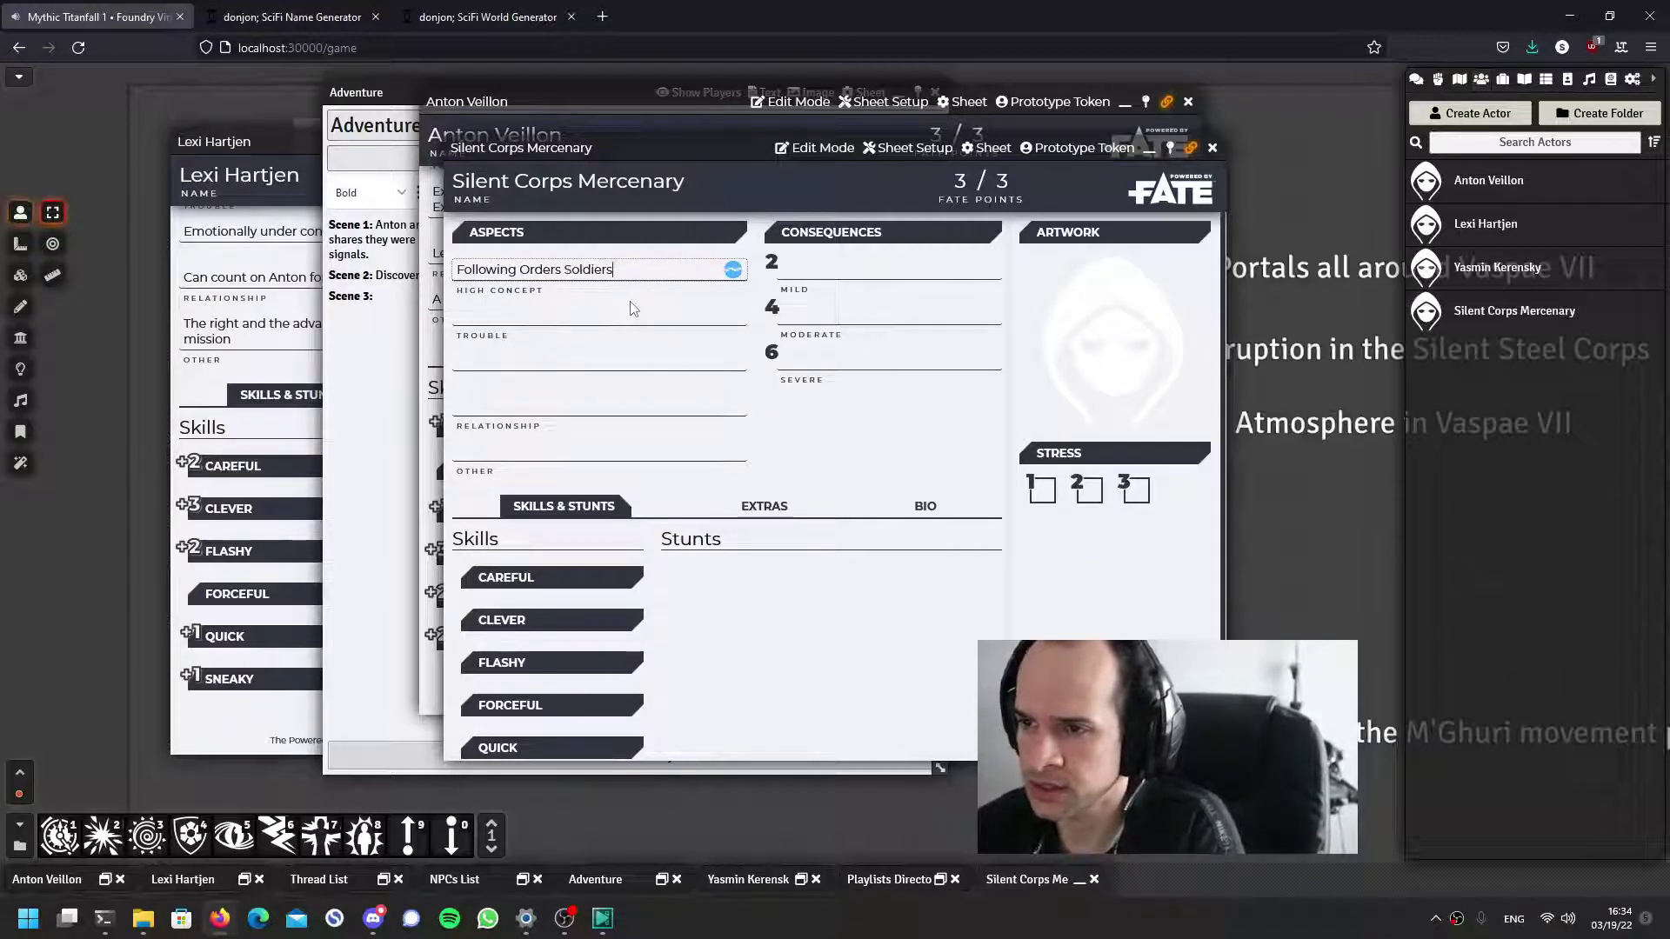
key("Return")
left_click(810, 149)
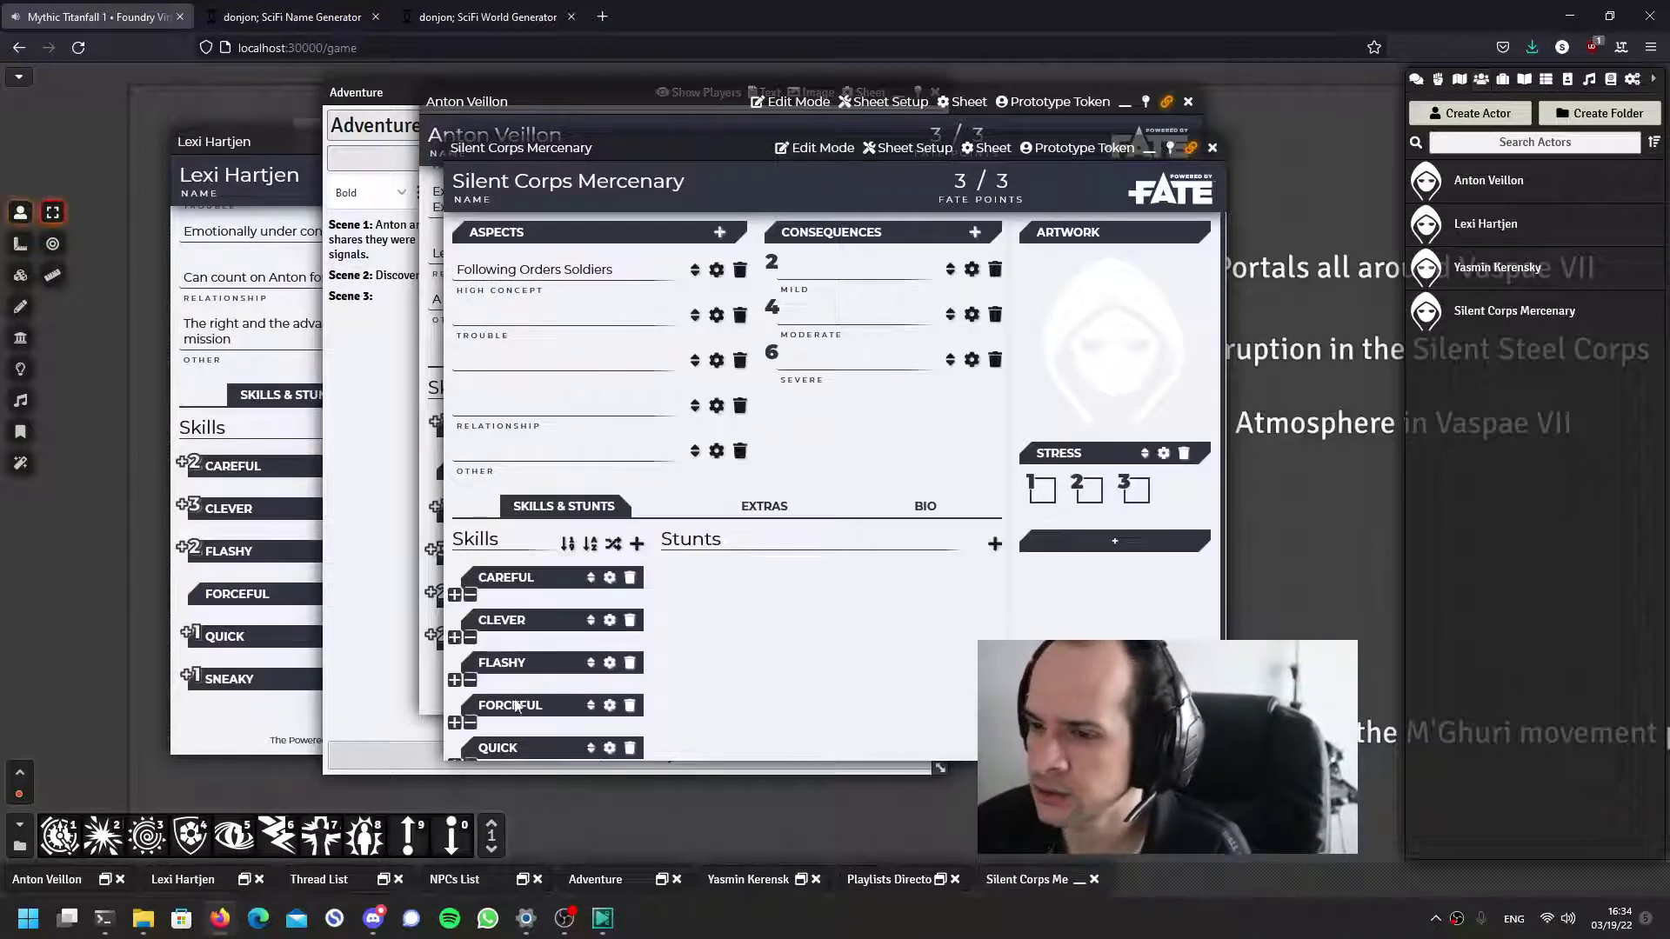
scroll(609, 366, "down", 1)
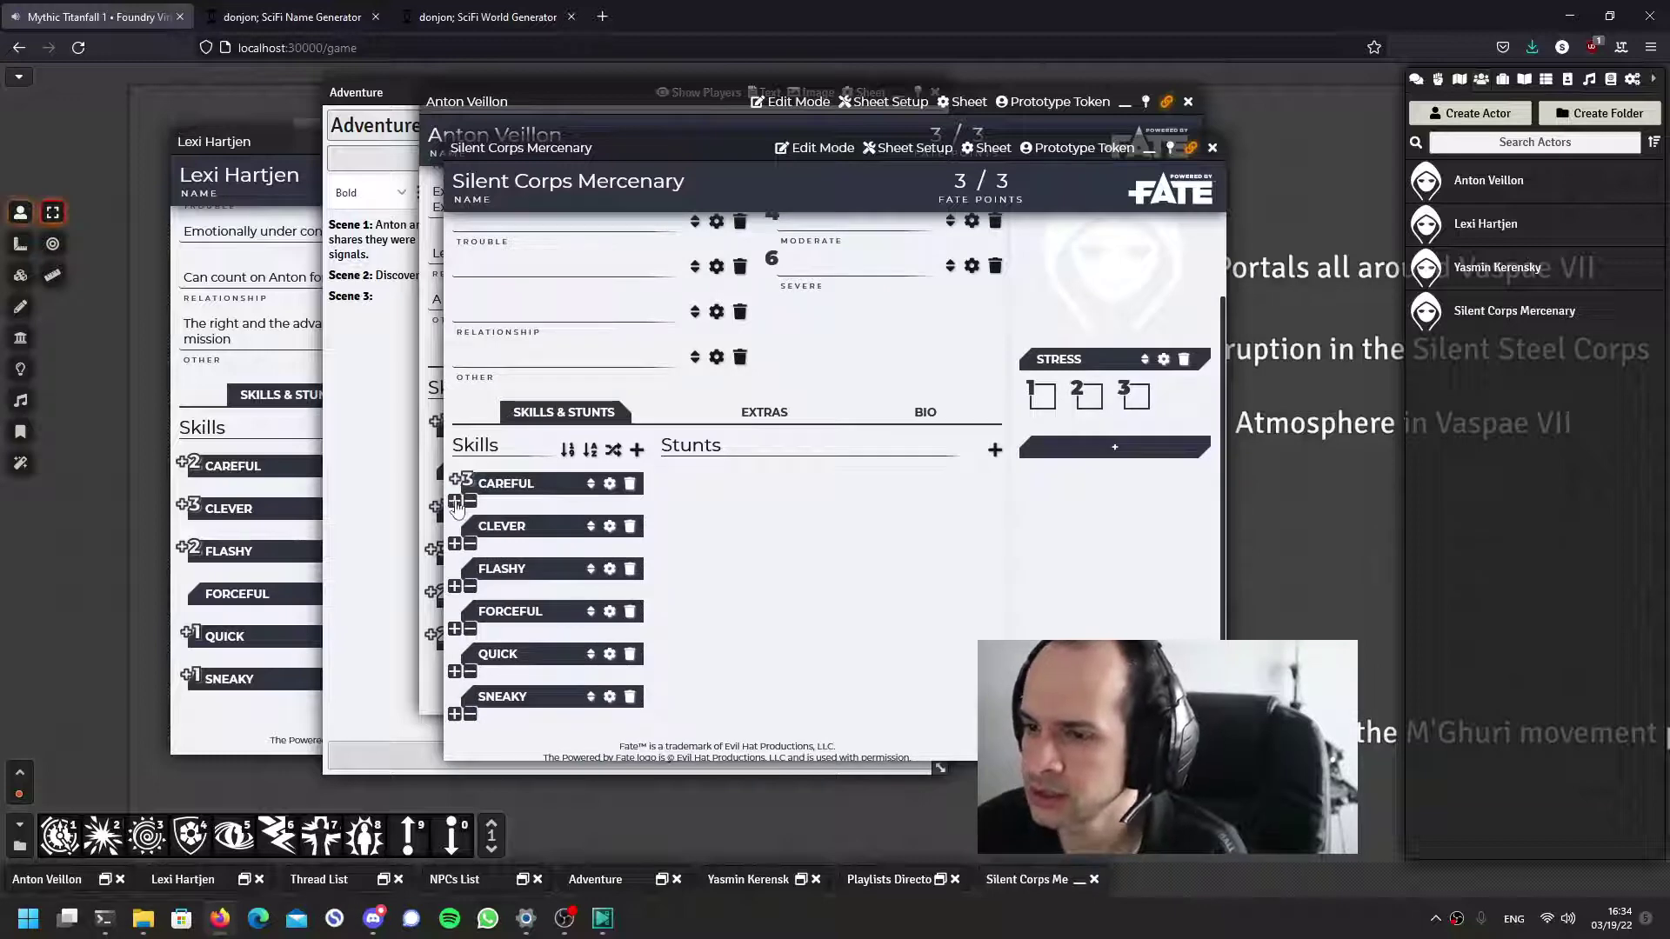
left_click(826, 146)
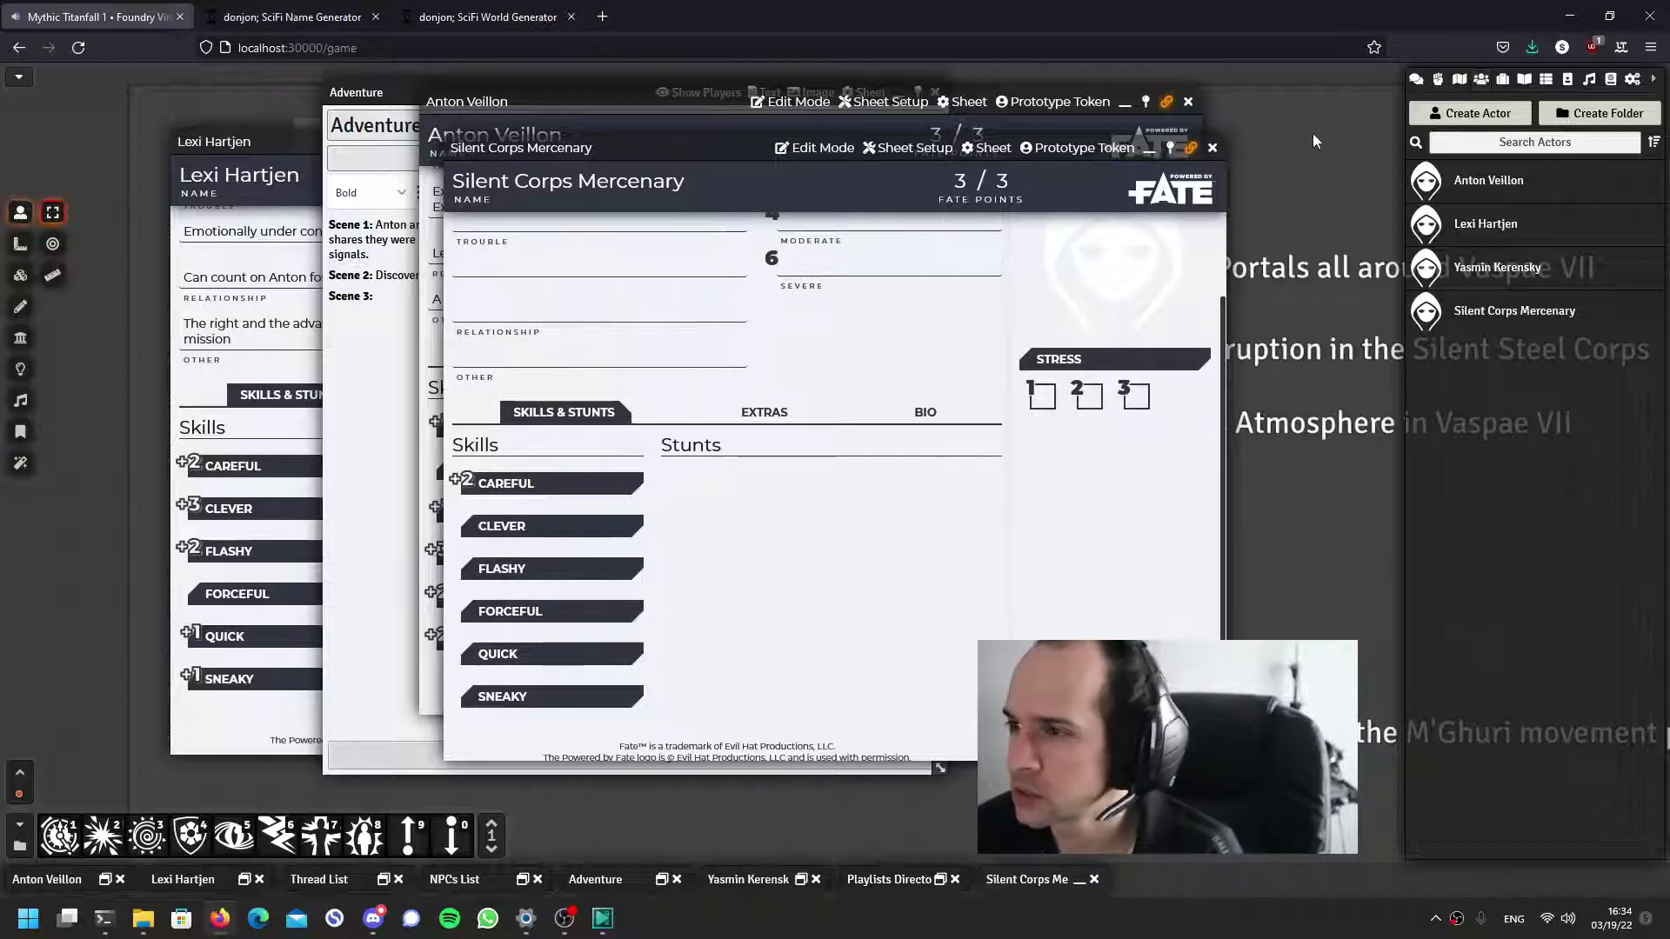
left_click(1416, 79)
Post a d4 roll to chat and raise the mercenary's Careful skill to +3
left_click(1516, 824)
type("[[")
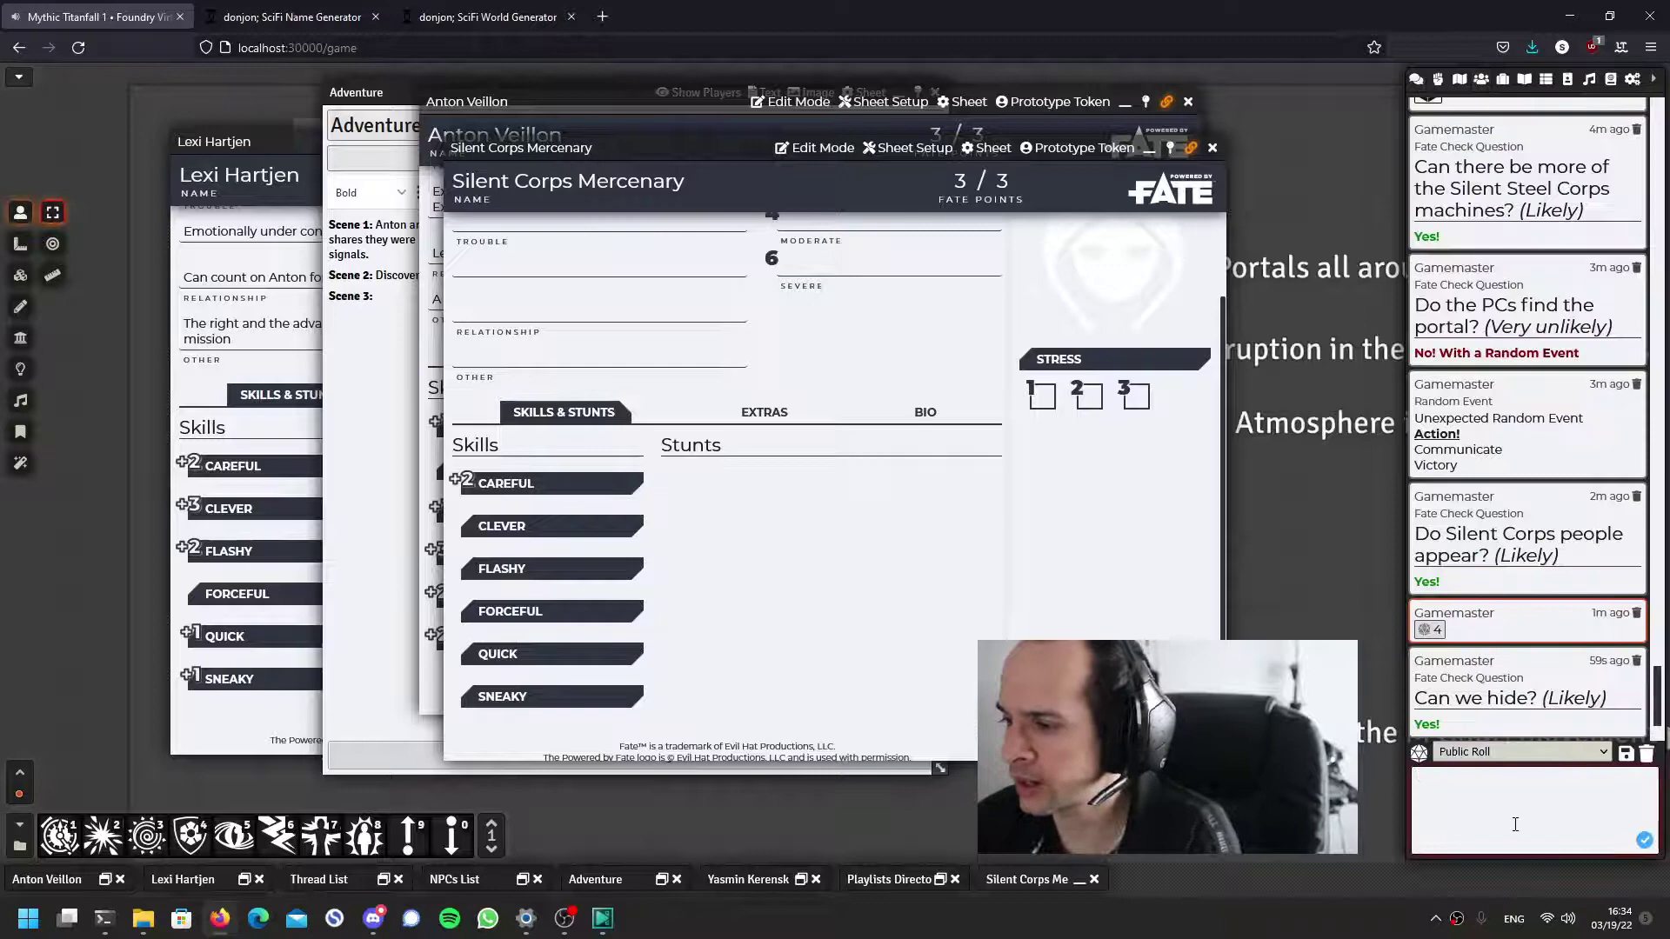
type("1d4")
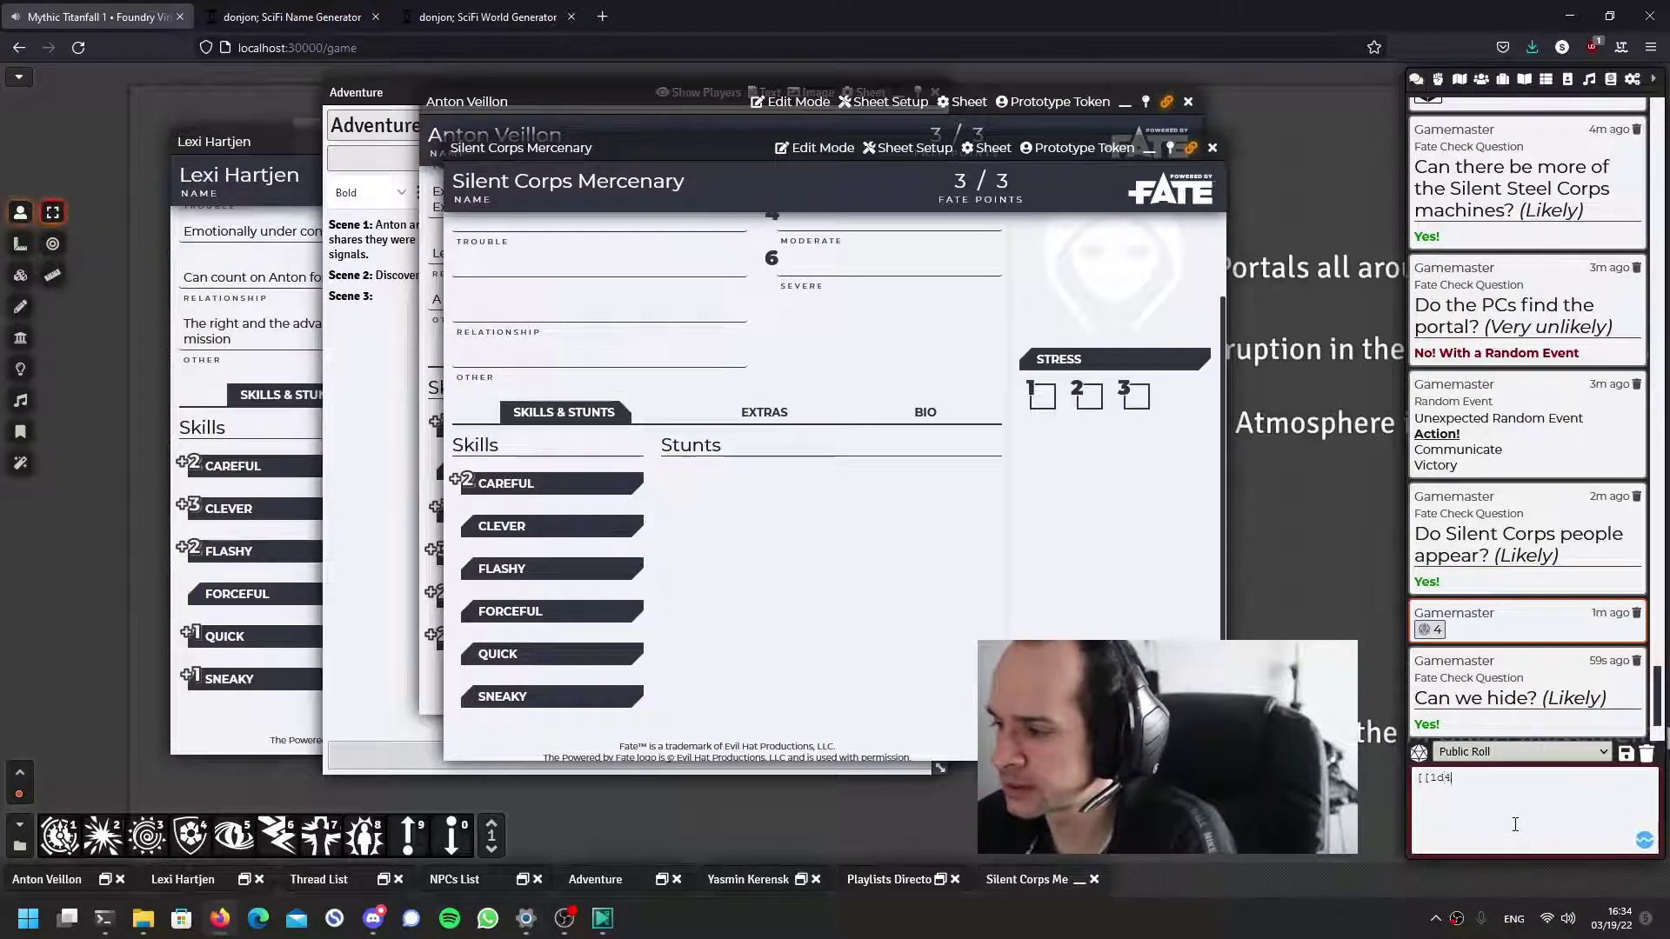
type("4]]")
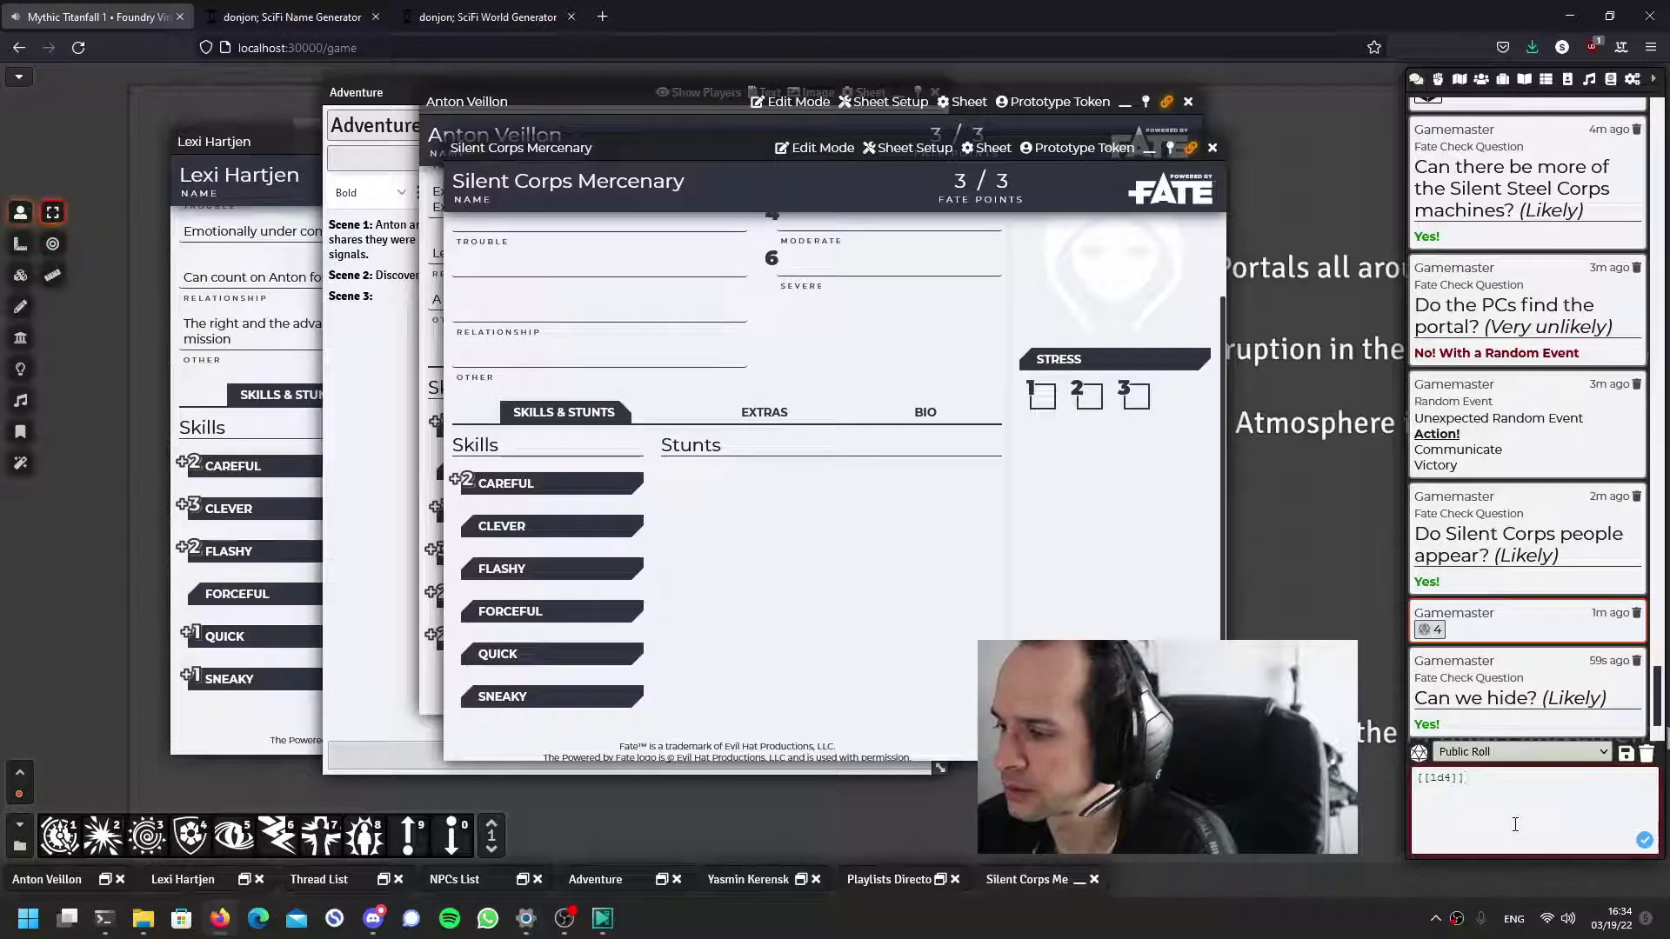
key("Return")
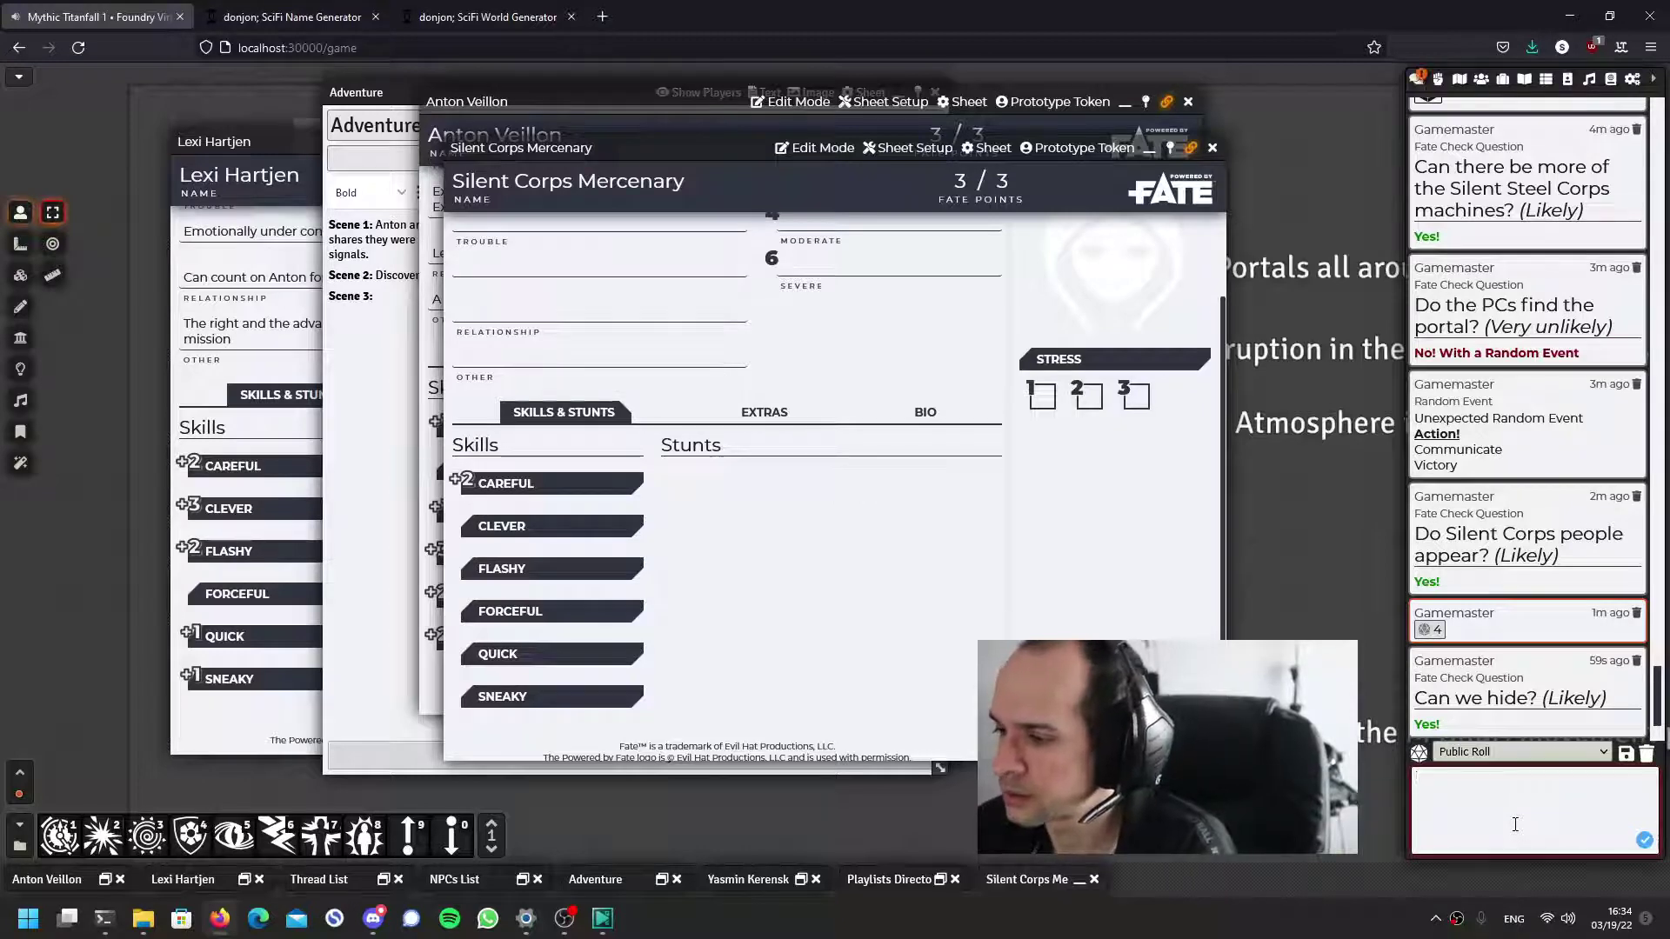
left_click(816, 149)
left_click(454, 502)
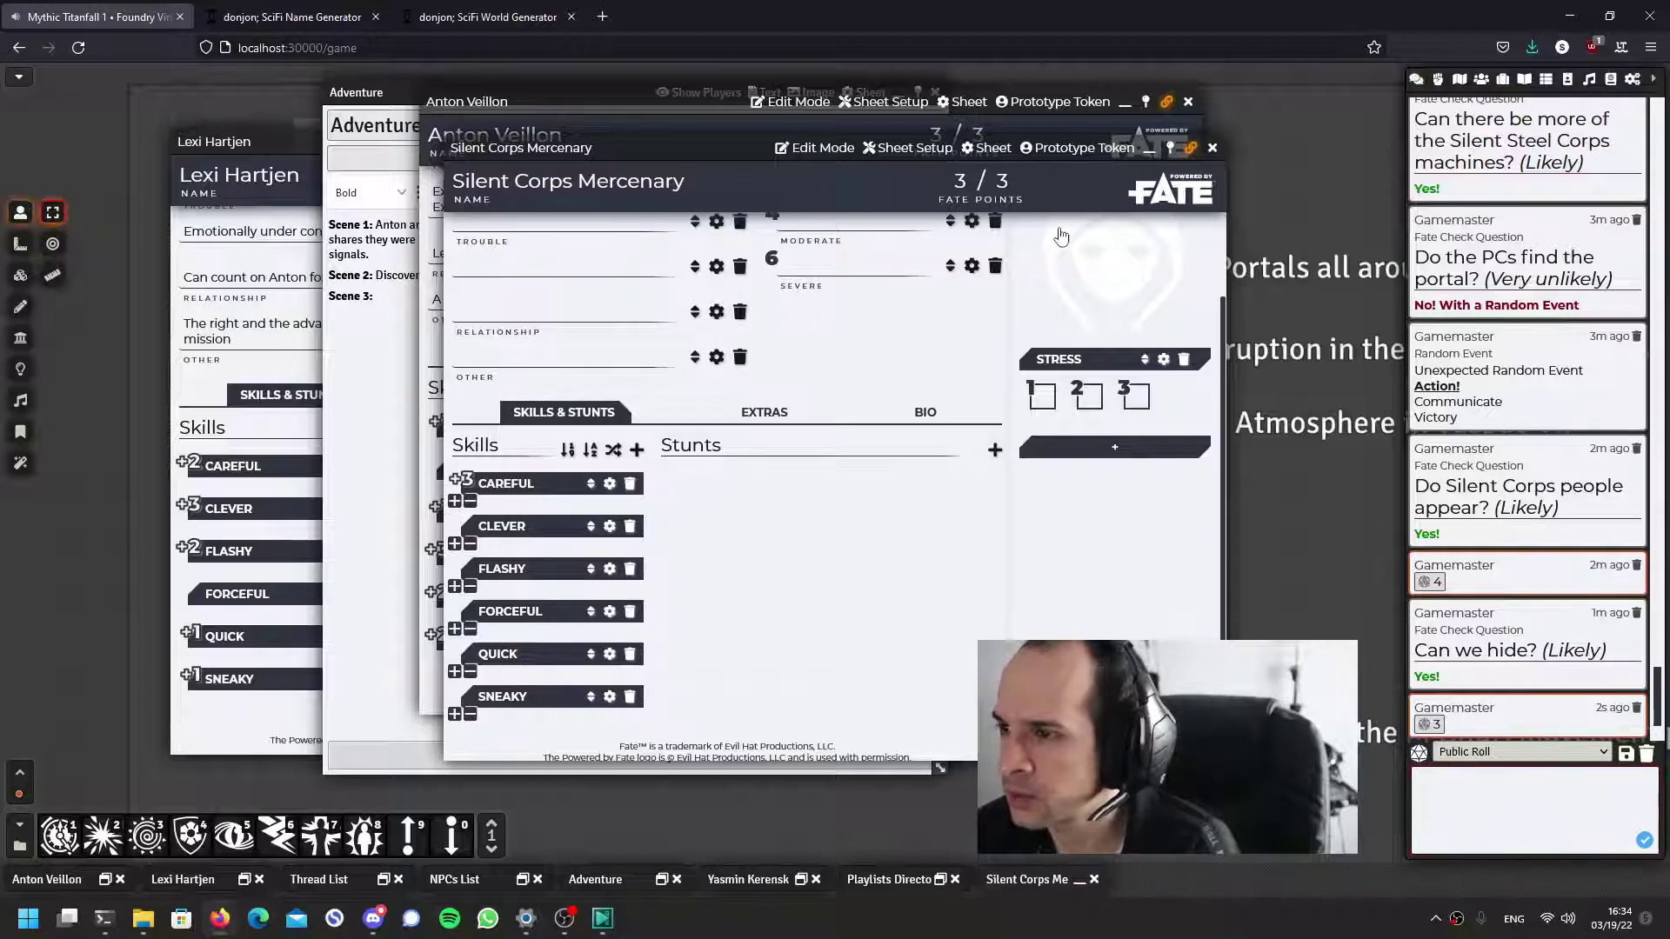
left_click(809, 148)
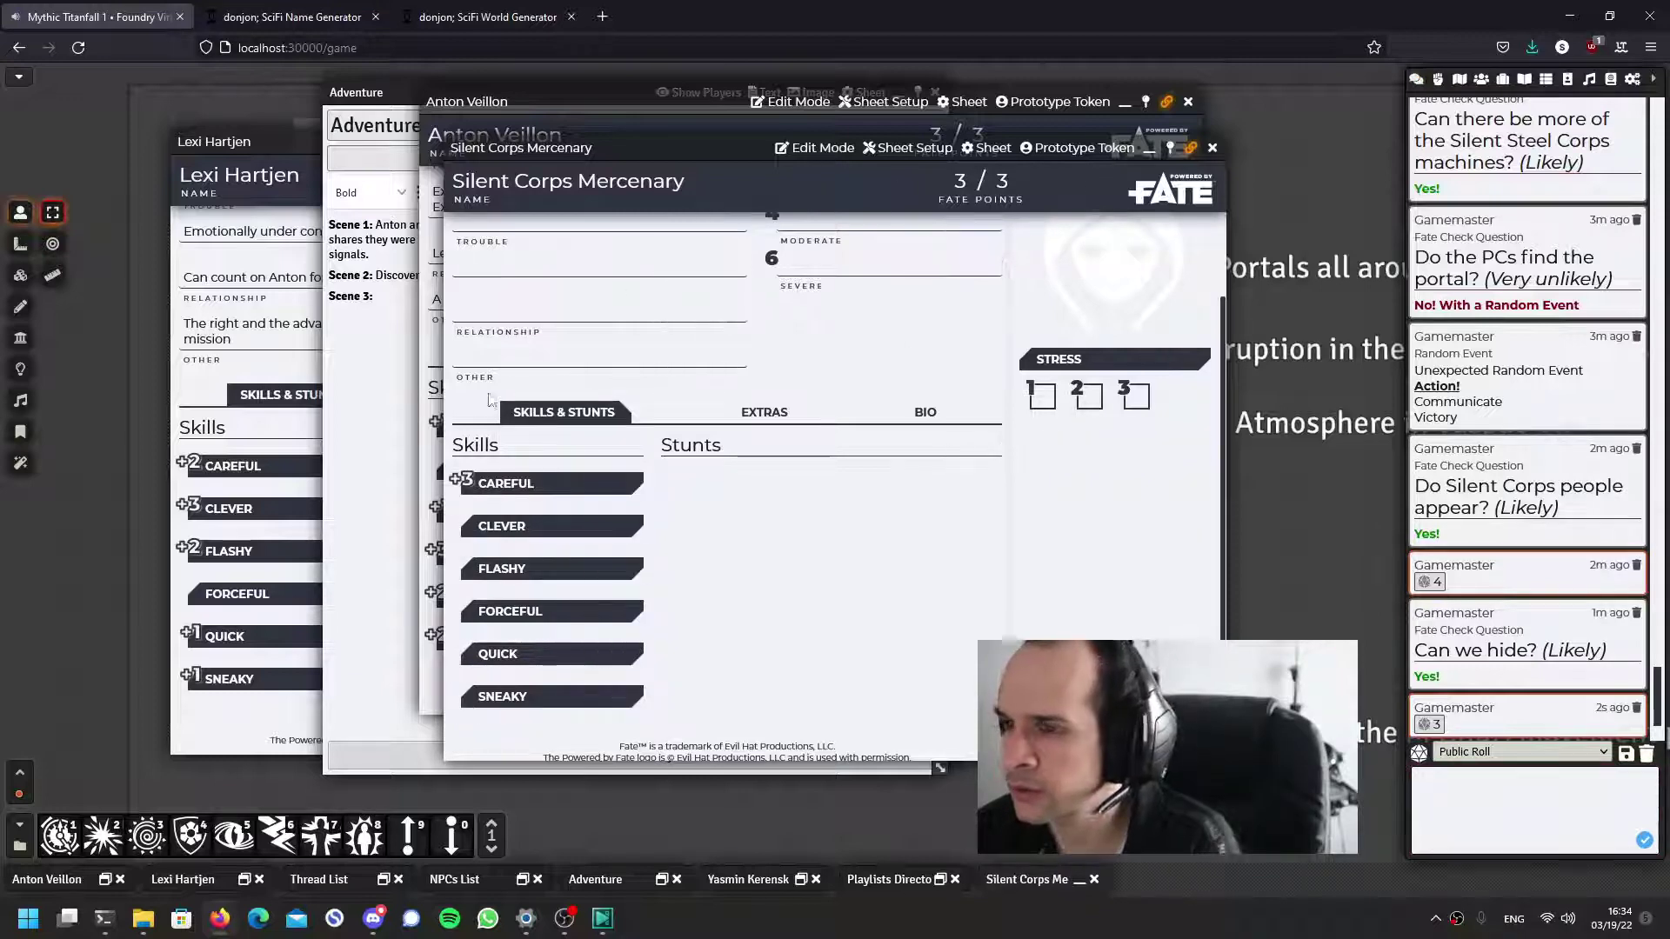
Roll the mercenary's Careful and Anton Veillon's Sneaky skills, then close Anton's sheet
left_click(579, 496)
left_click_drag(671, 151, 231, 133)
mouse_move(509, 102)
left_mouse_down()
mouse_move(766, 102)
mouse_move(195, 100)
mouse_move(335, 179)
left_mouse_up()
scroll(535, 353, "up", 2)
left_click(508, 454)
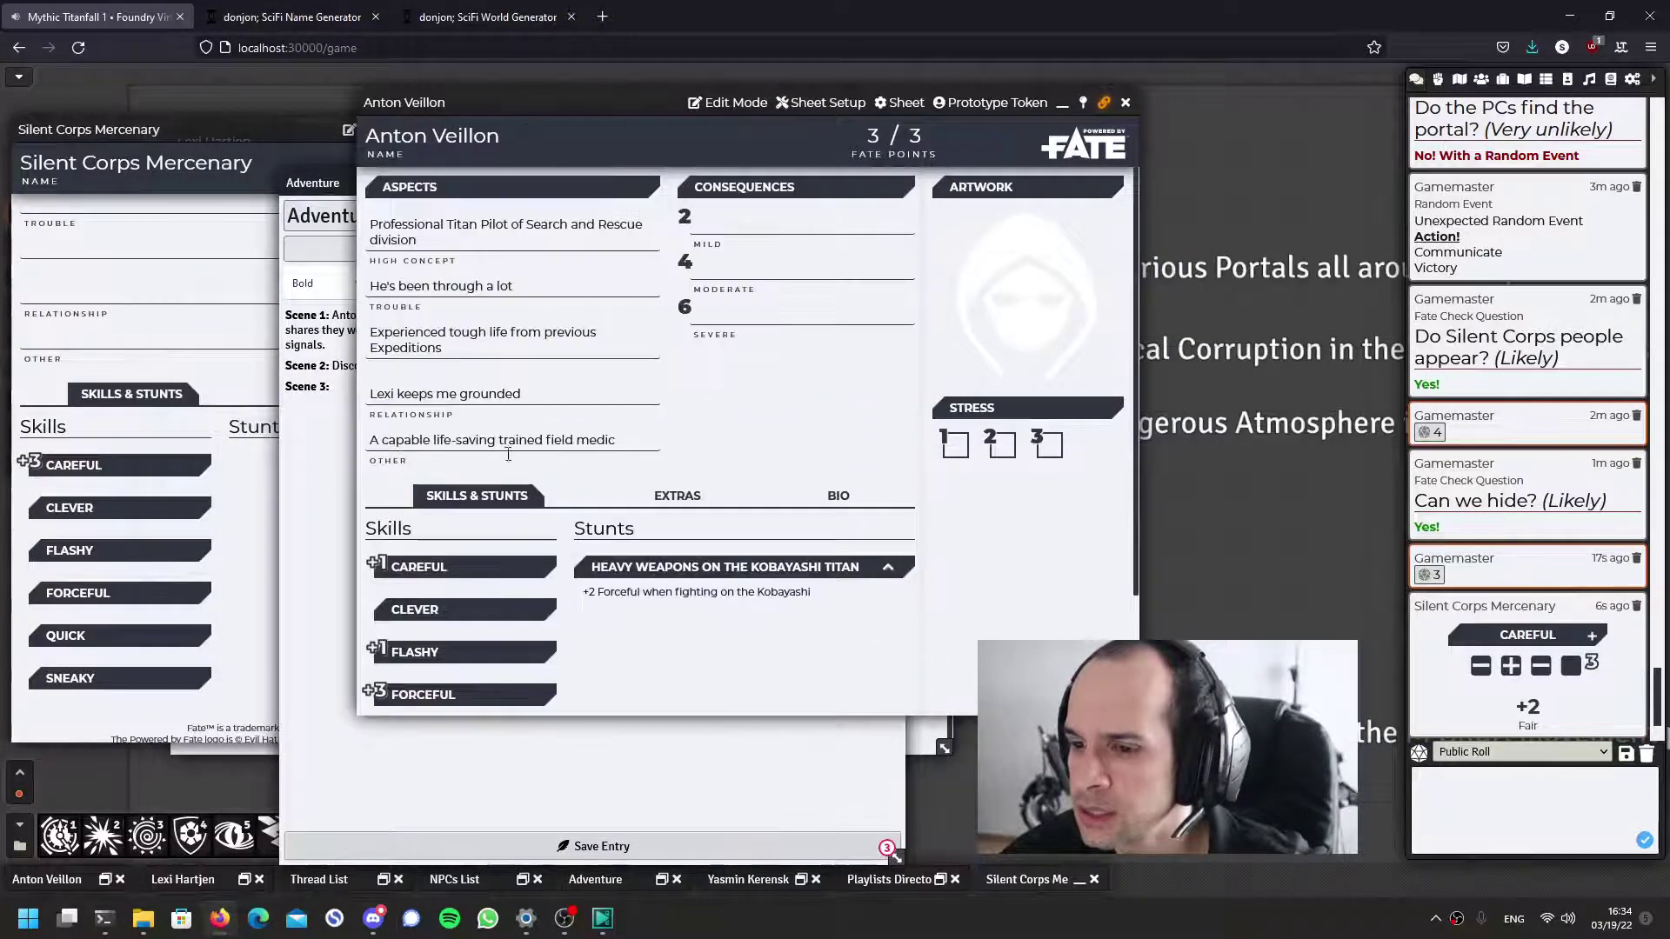
scroll(508, 454, "down", 2)
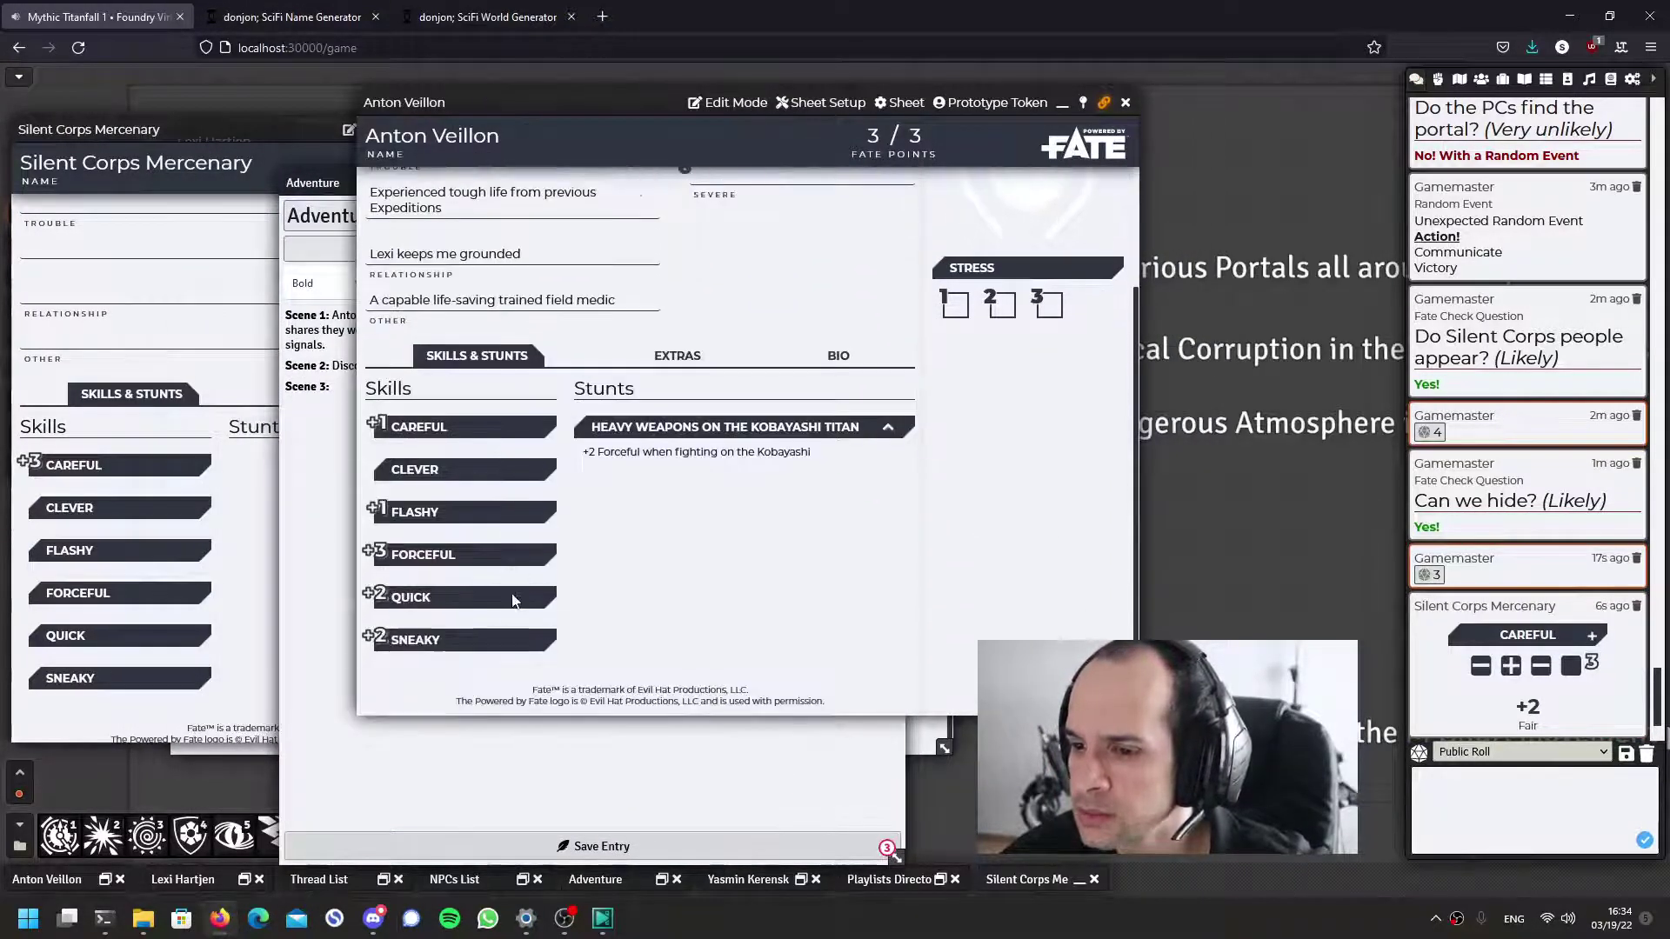
left_click(429, 642)
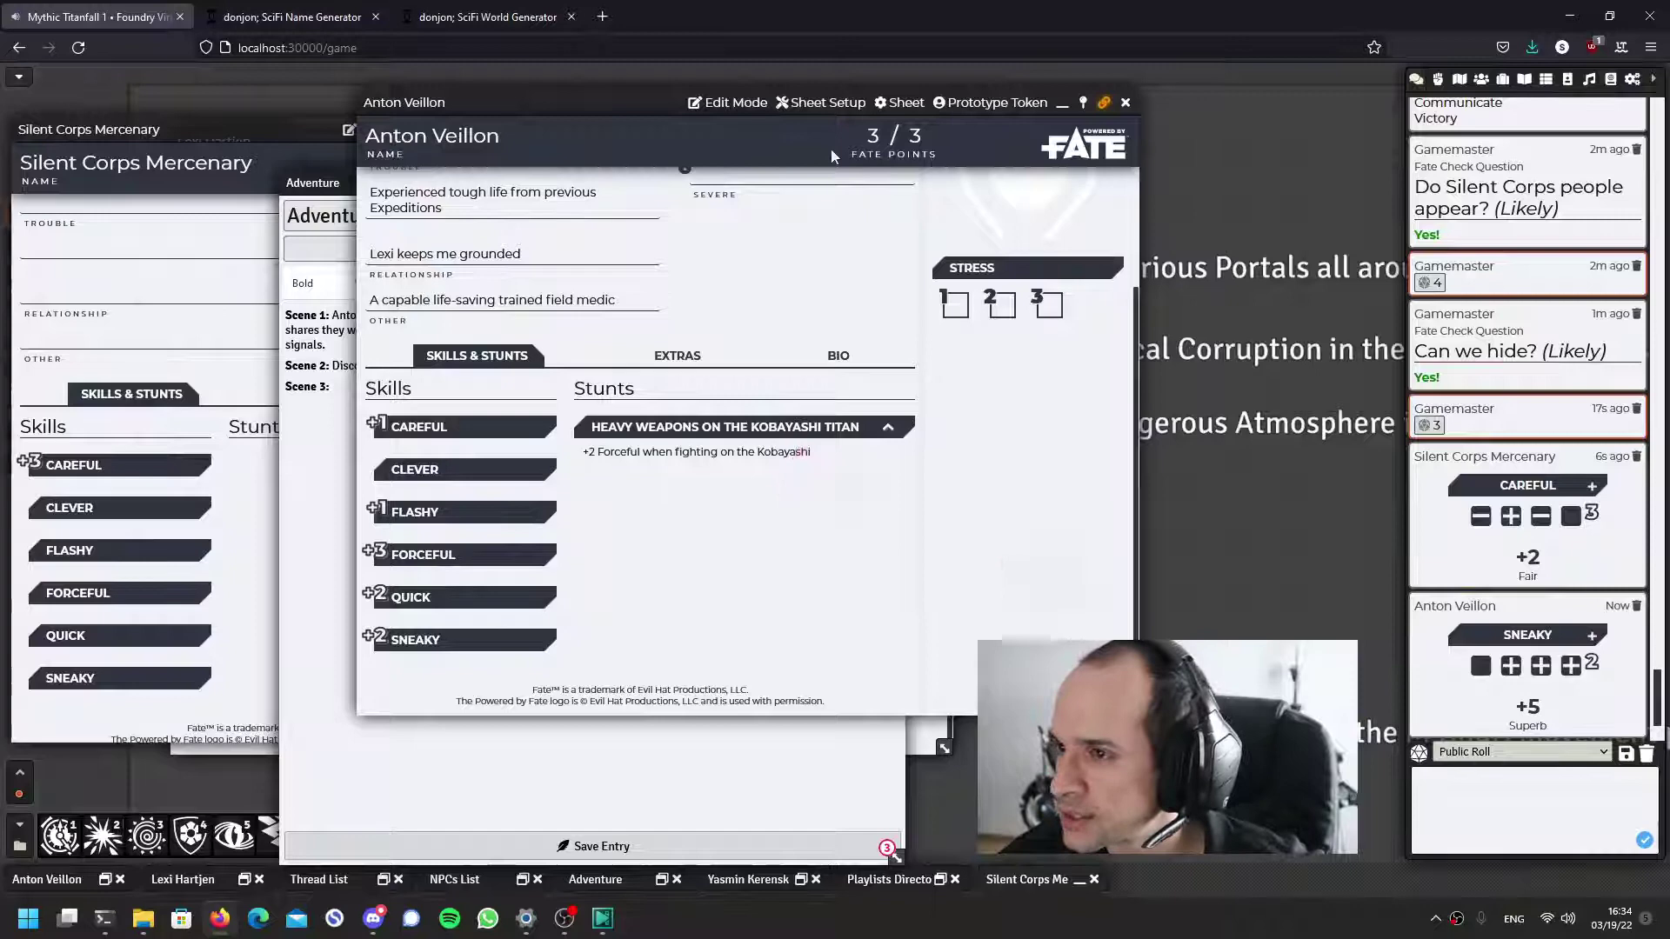
key("Escape")
Close the open sheets and delete the old Boost text from the scene
left_click(248, 137)
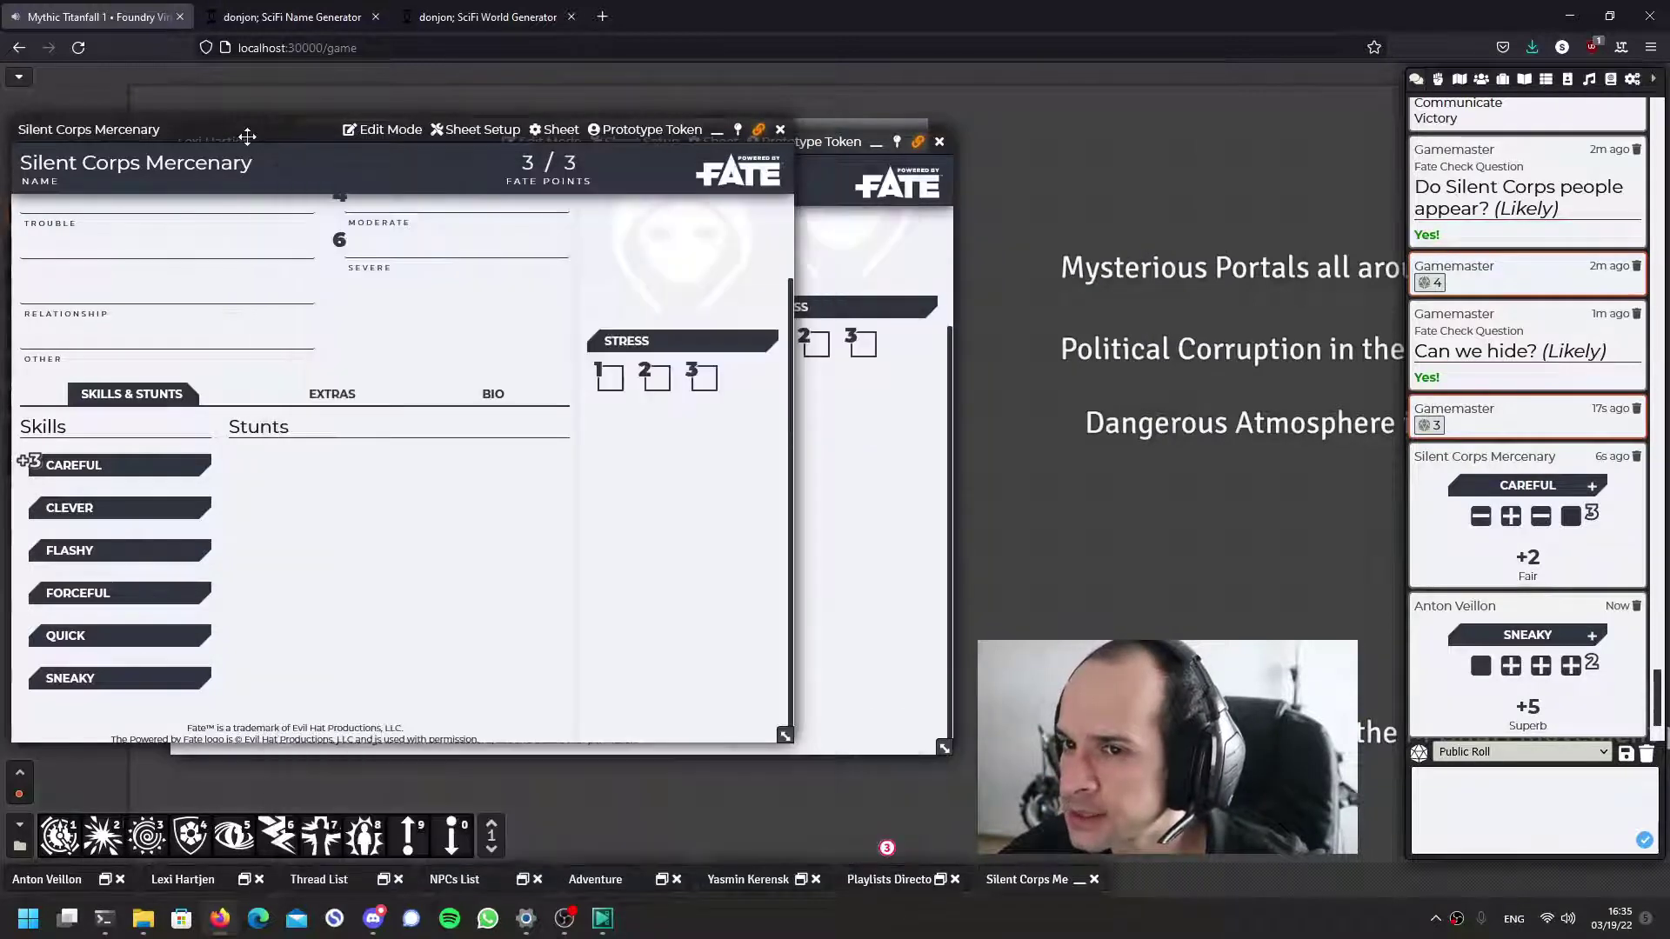
key("Escape")
key("Escape")
key("Escape")
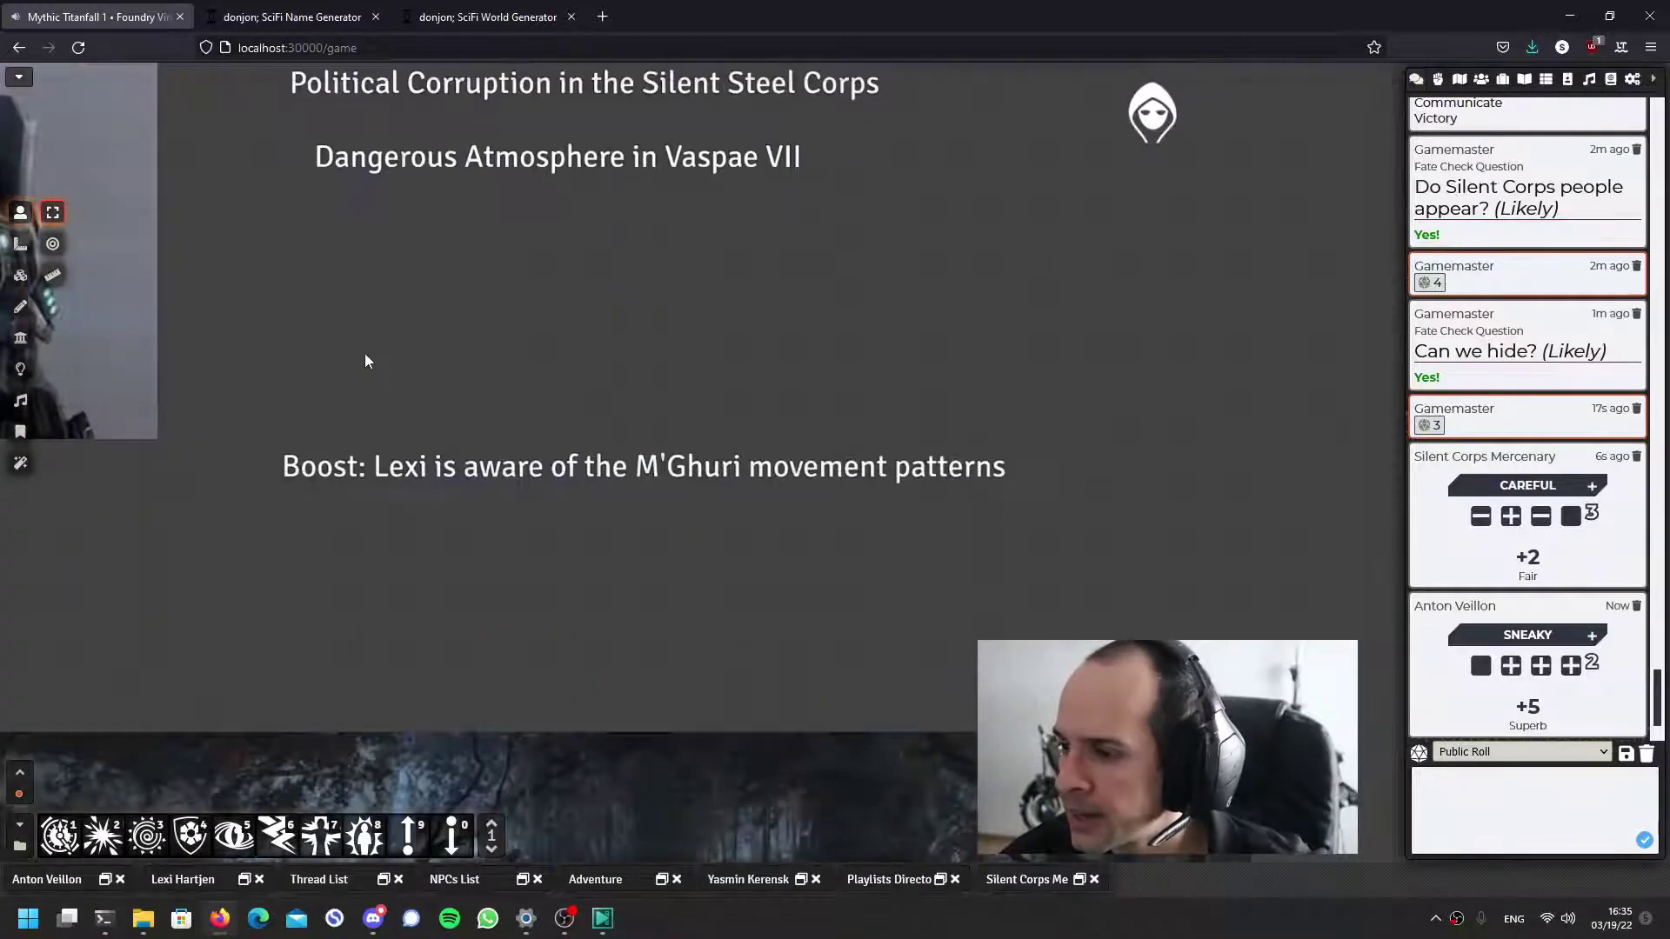
left_click(20, 306)
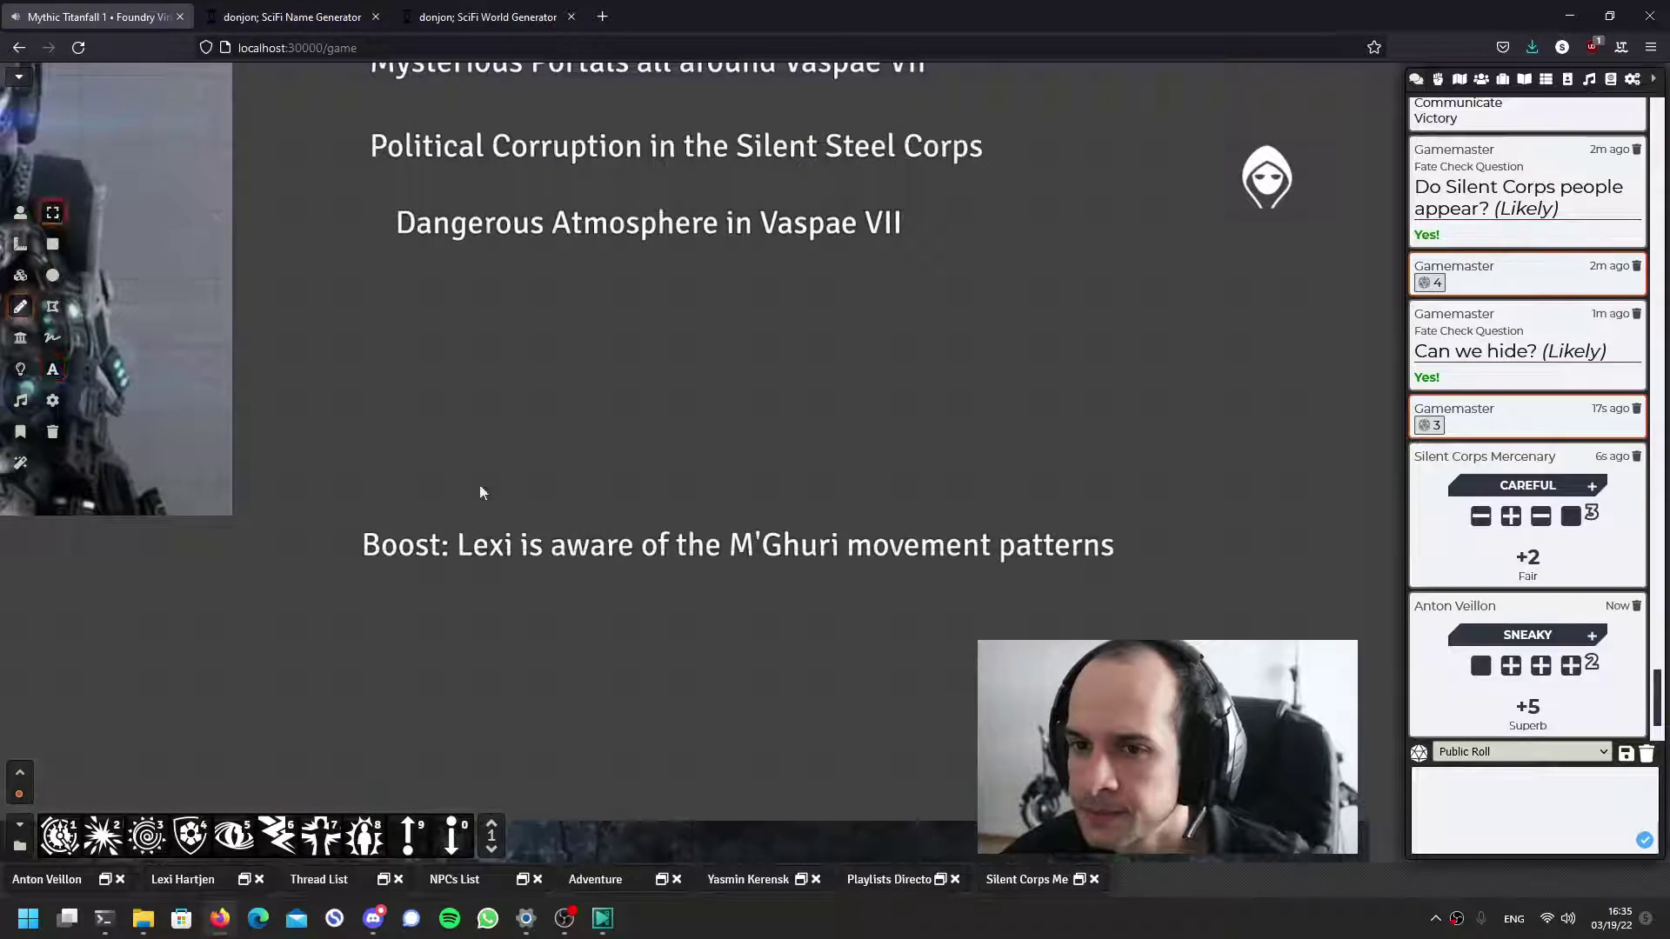
left_click(503, 548)
key("Delete")
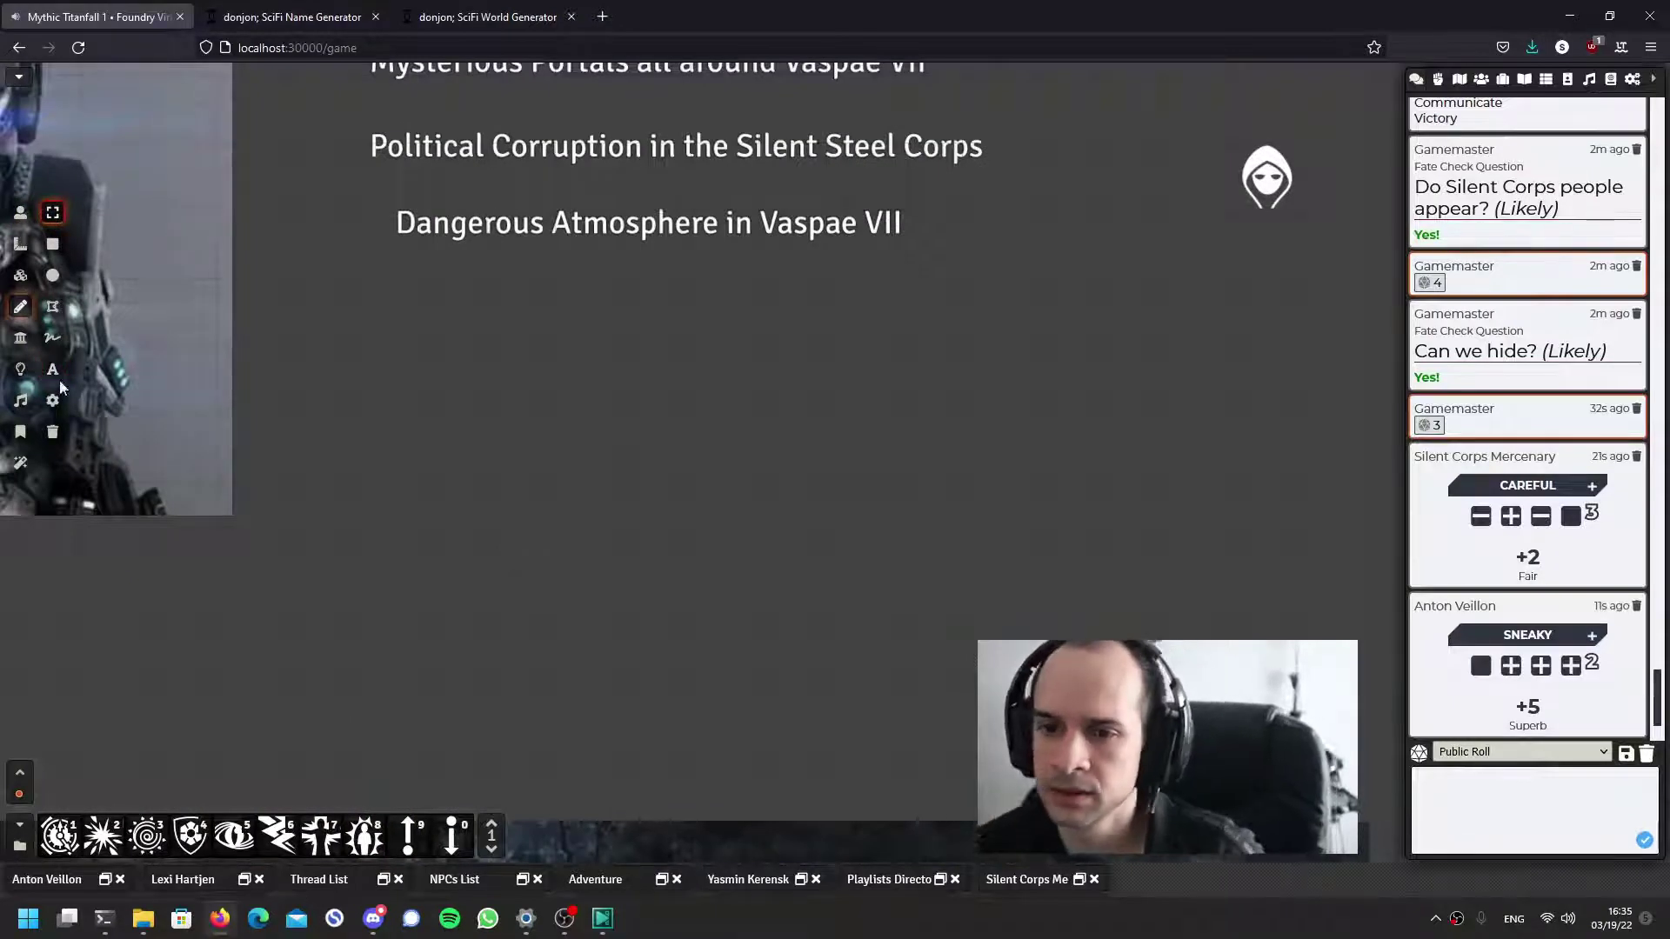
Place a new scene label reading 'Boost: A very convenient camouflage'
left_click(53, 369)
mouse_move(293, 456)
left_mouse_down()
mouse_move(990, 579)
mouse_move(1170, 543)
left_mouse_up()
type("Bo")
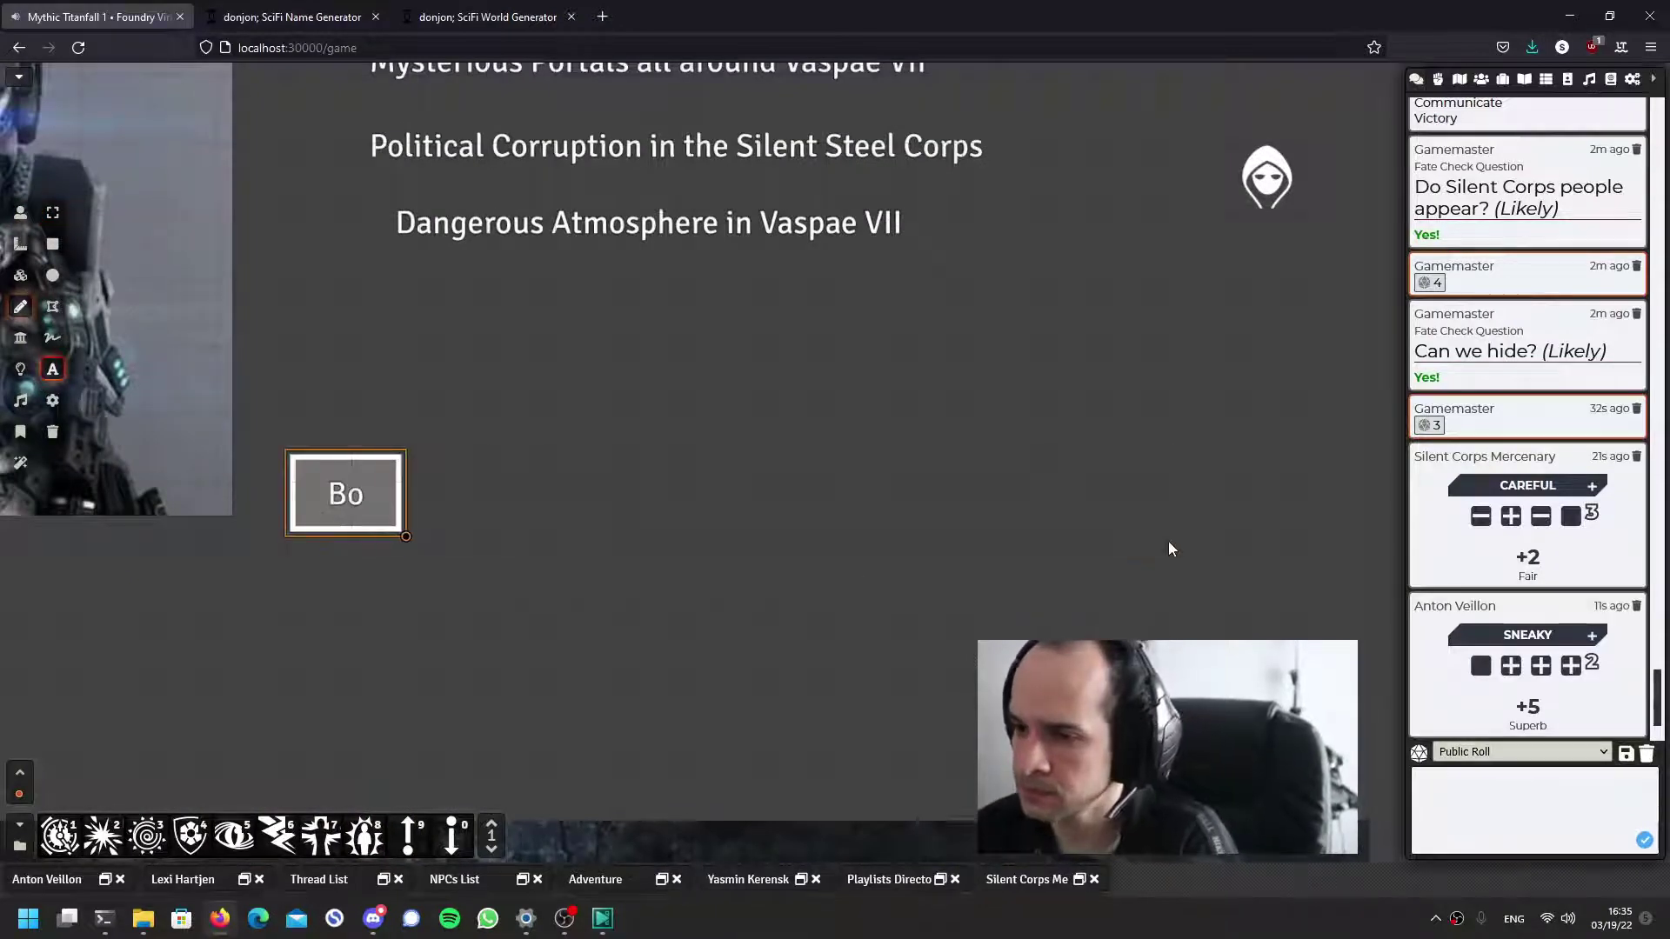
type("ost: Th")
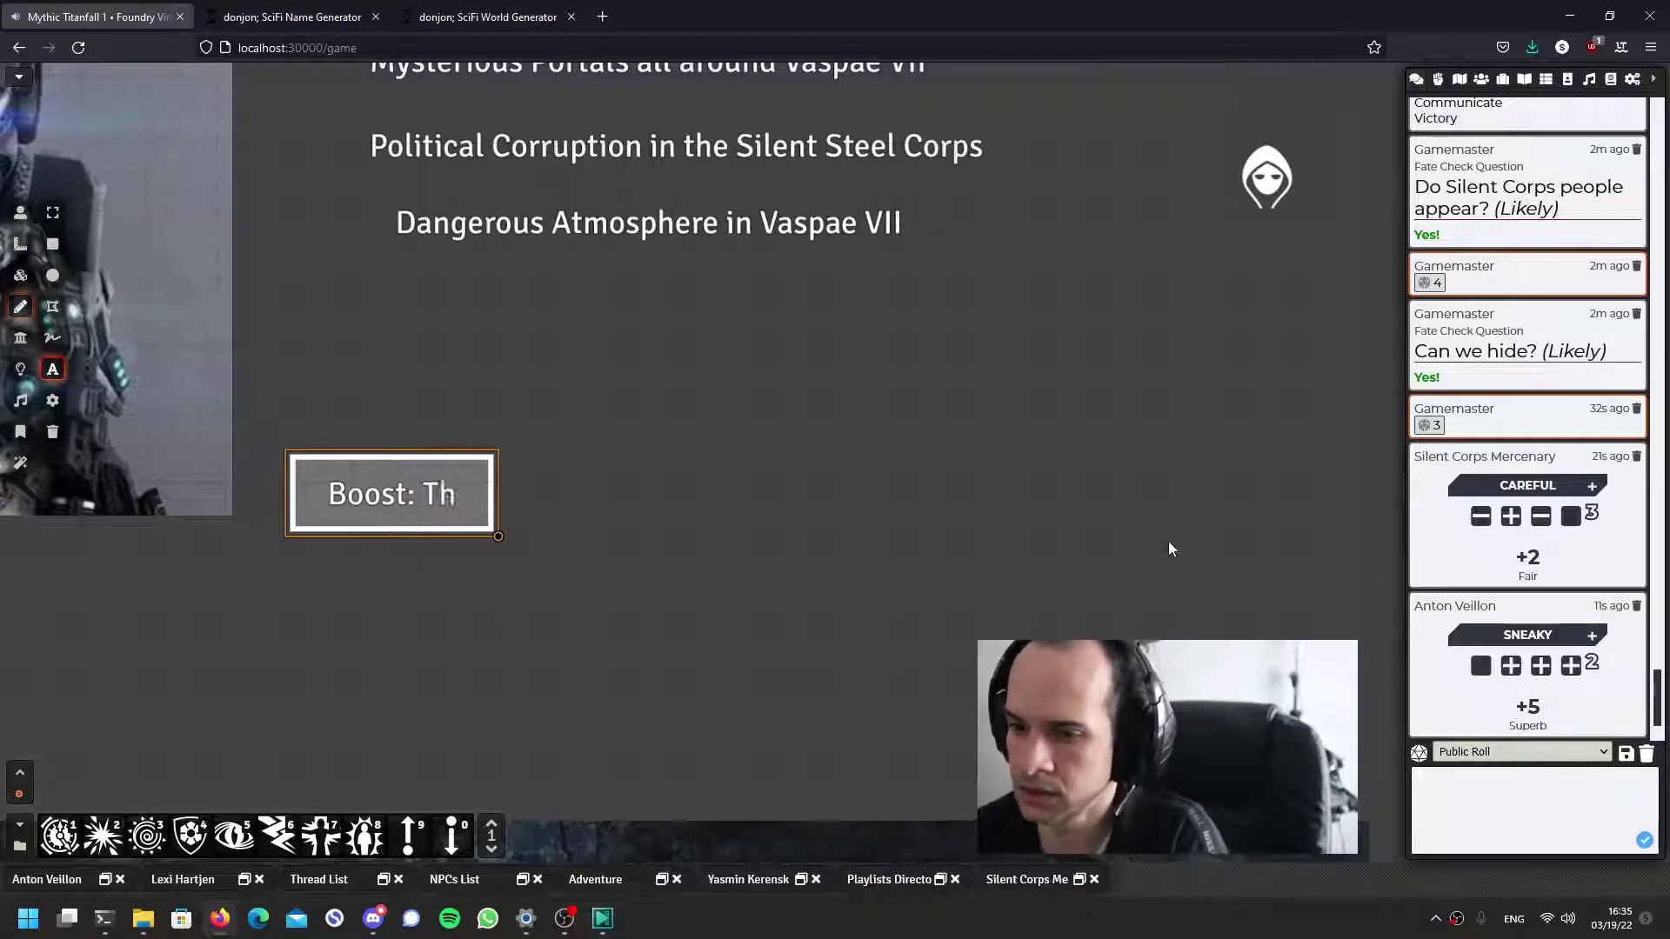
type("ey won't see")
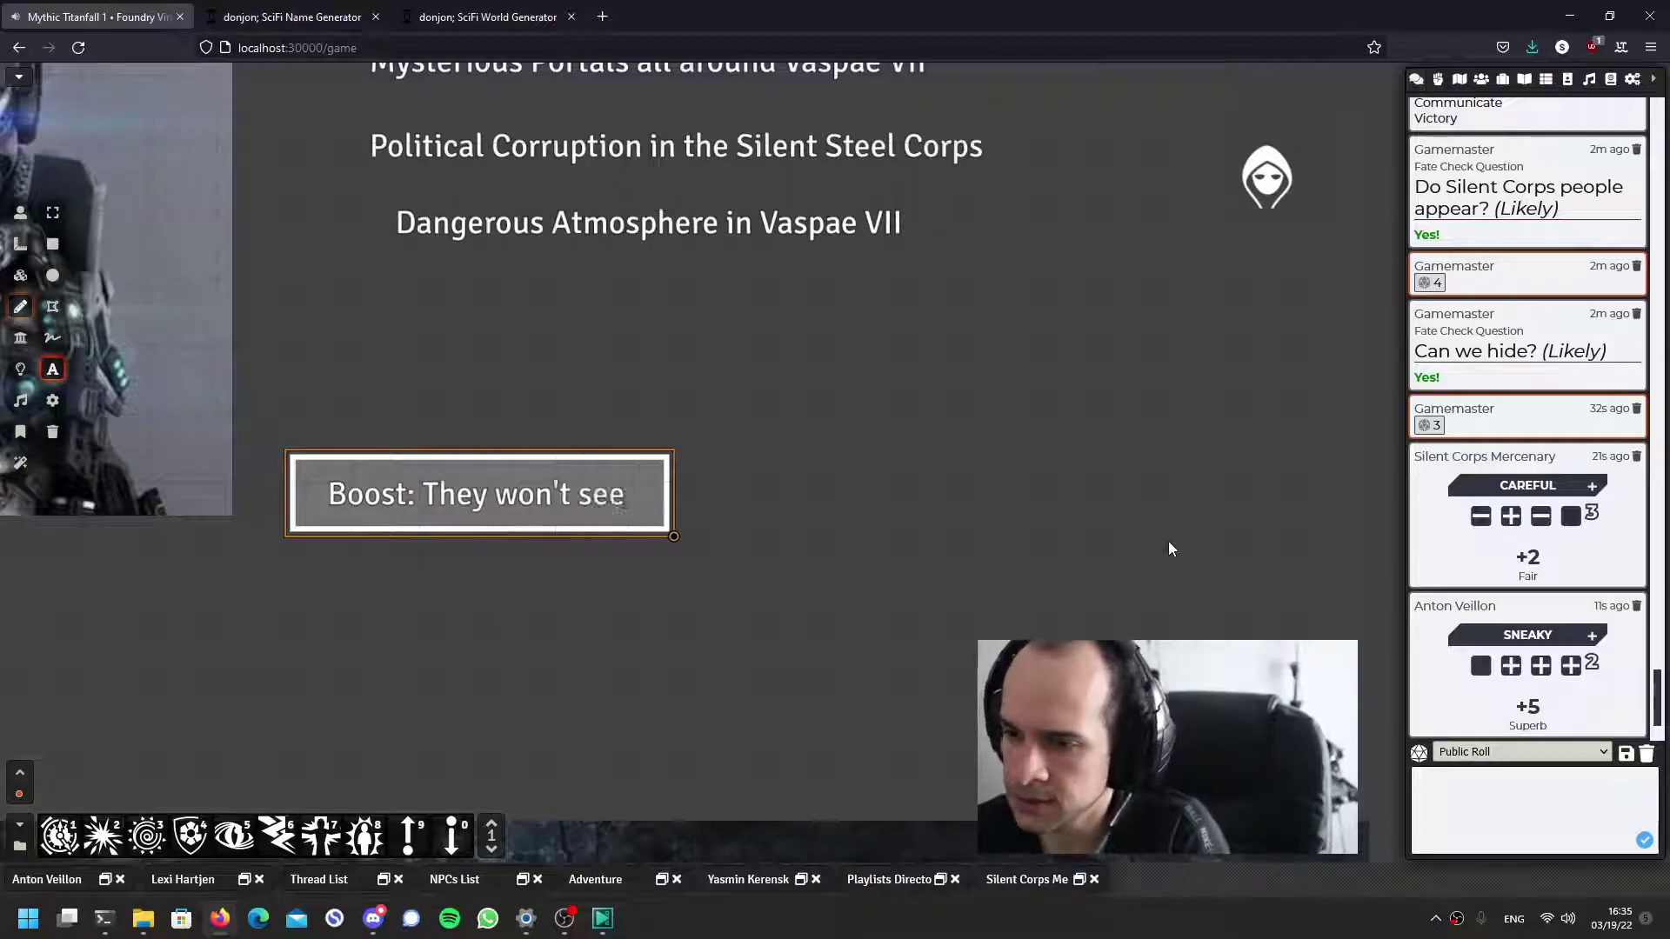
type(" us.")
key("BackSpace")
type("s")
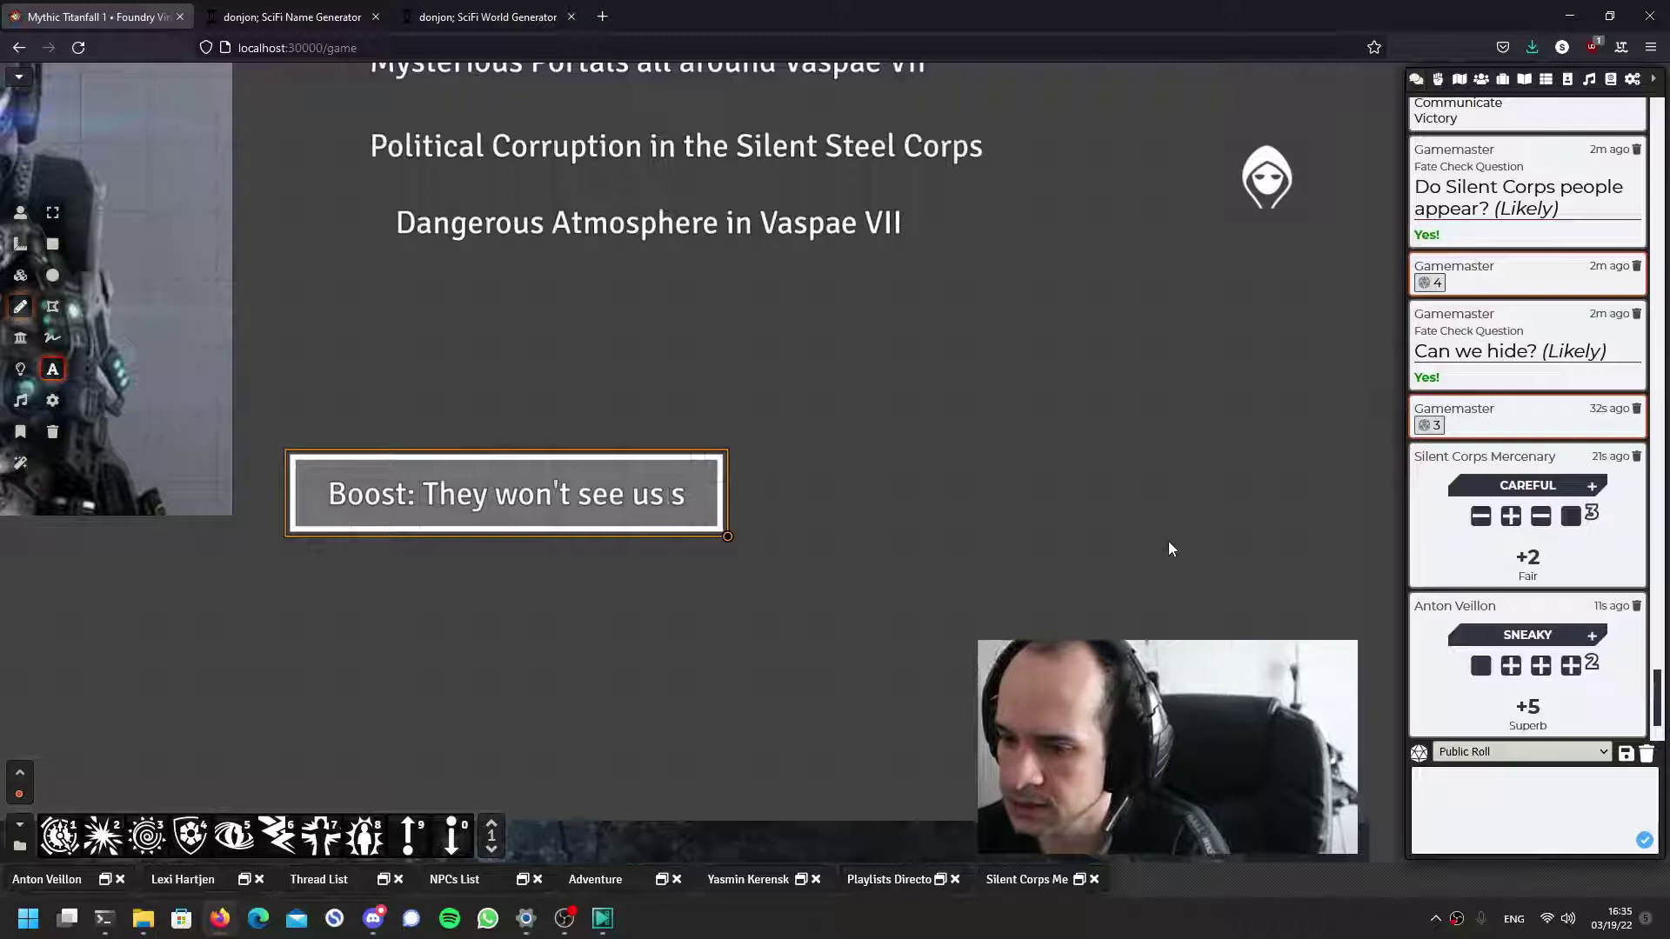
key("BackSpace")
key("BackSpace")
key("BackSpace")
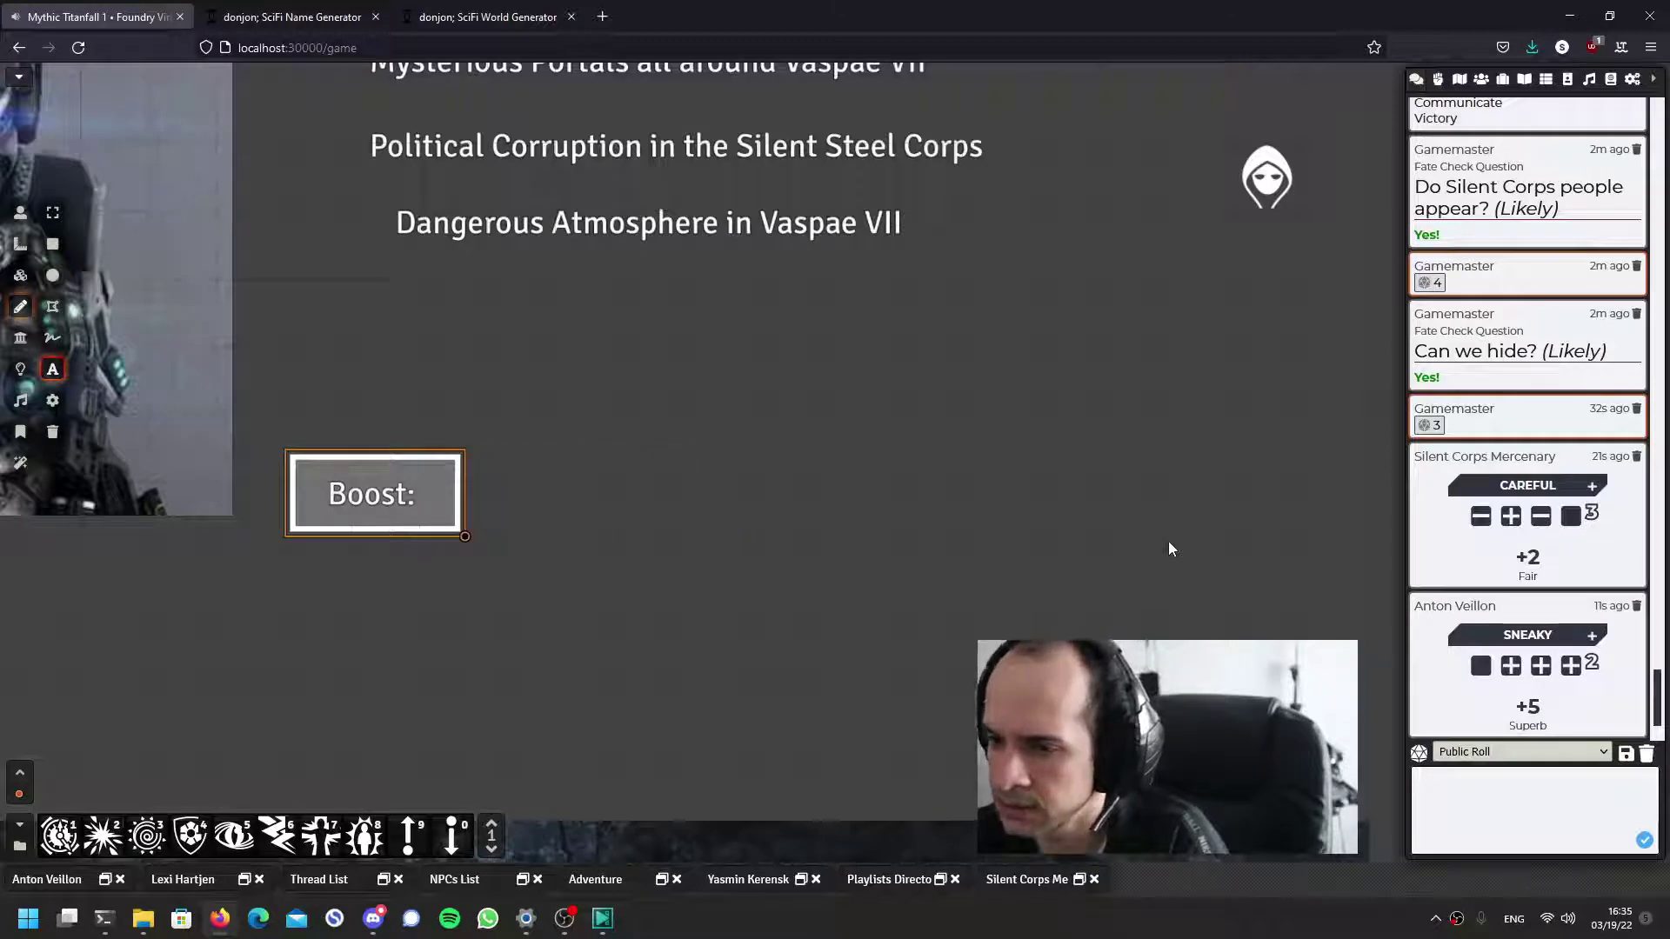
type("A very convenient")
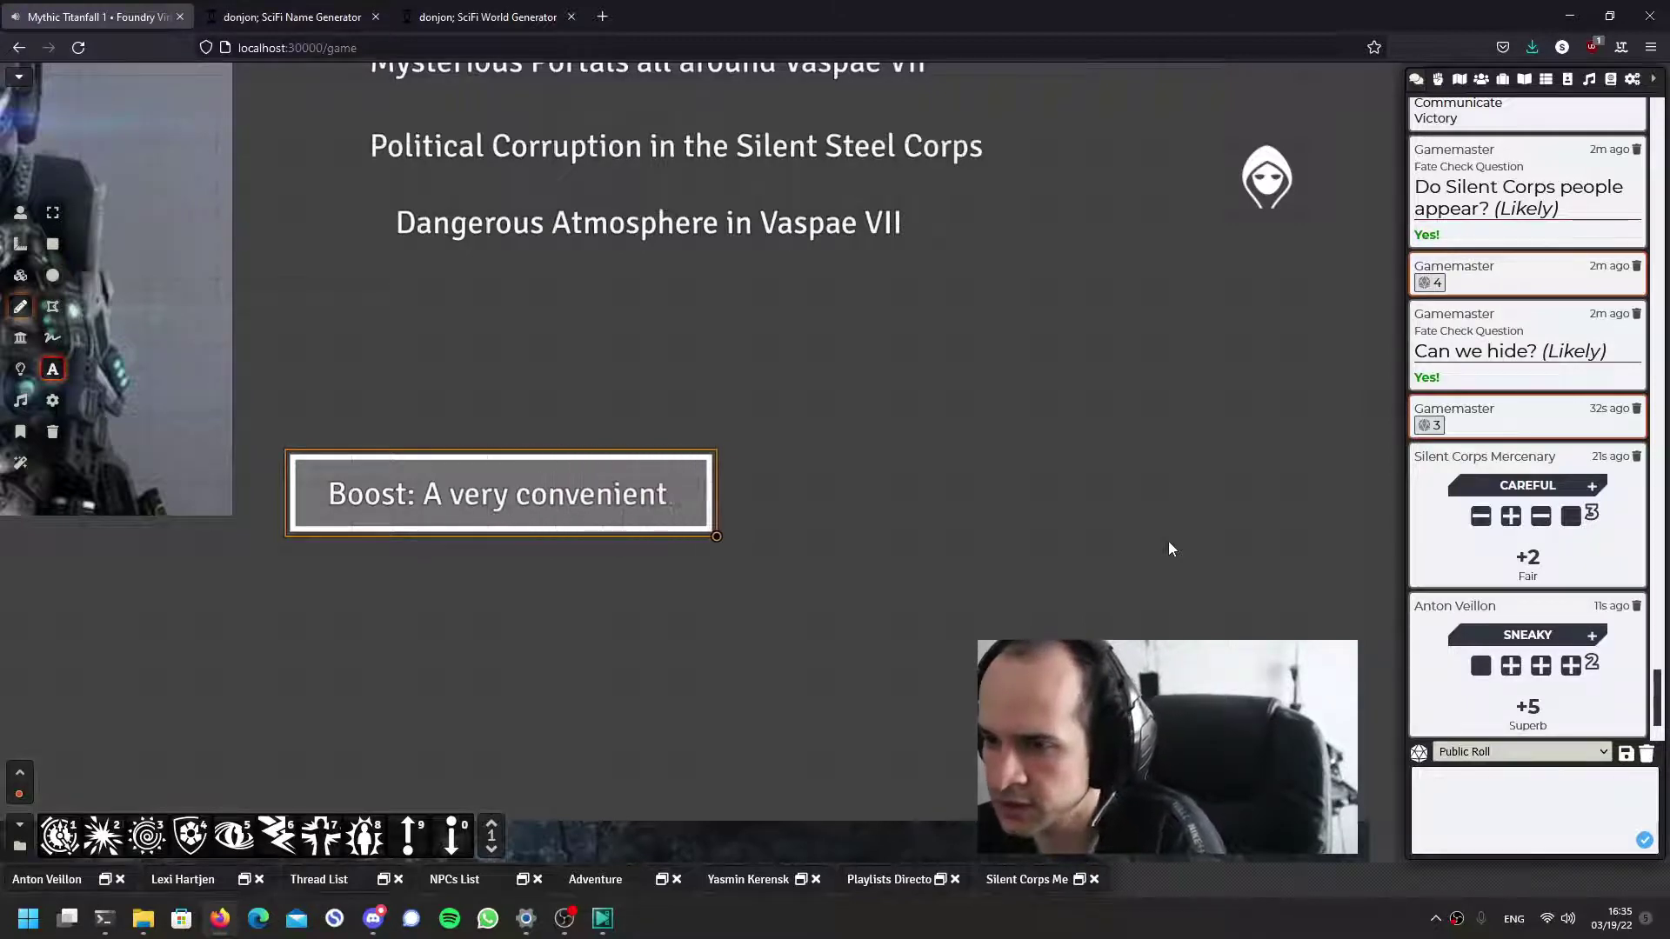
type(" camouflage")
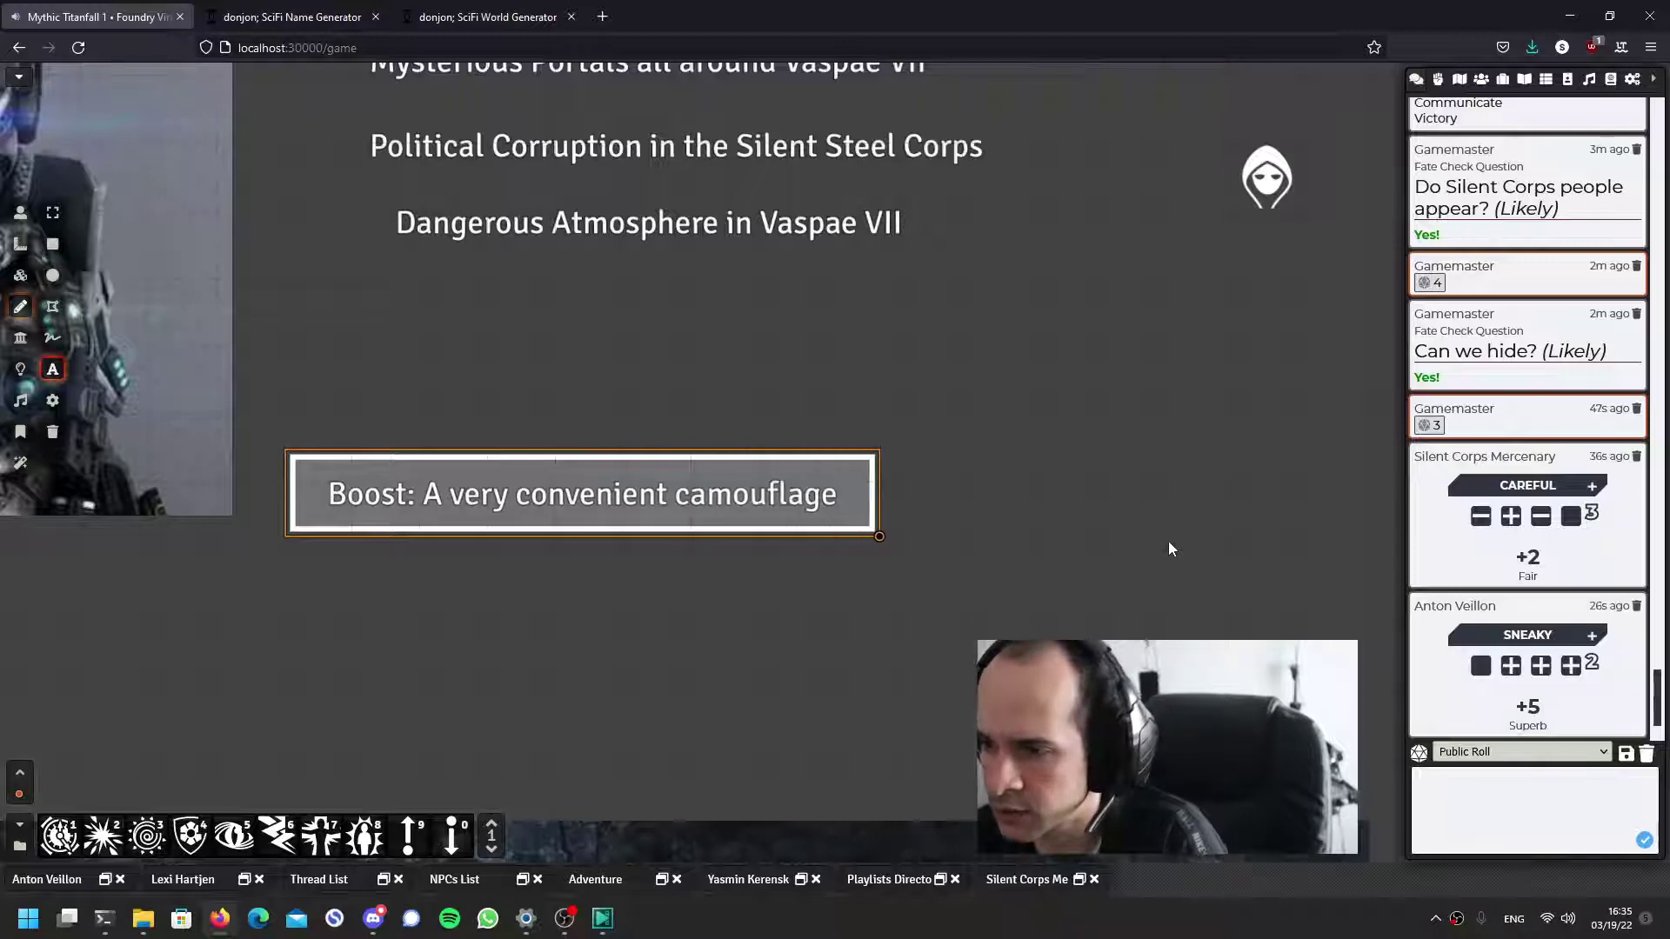
key("Escape")
left_click(20, 212)
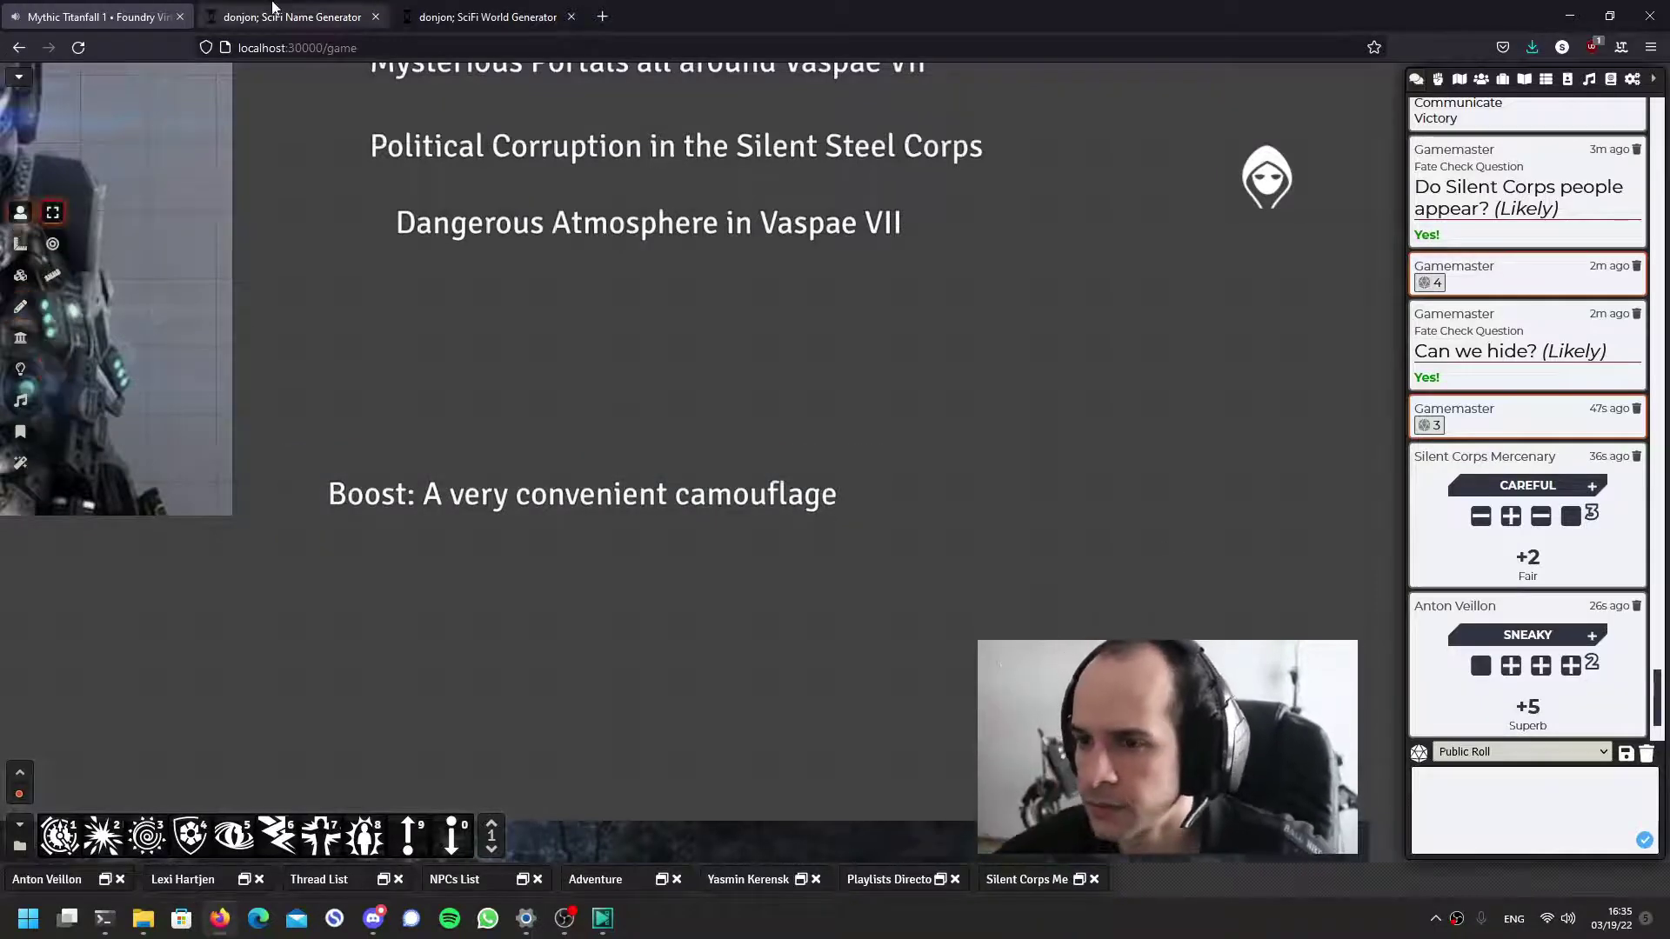
scroll(1150, 374, "down", 1)
scroll(1057, 394, "down", 2)
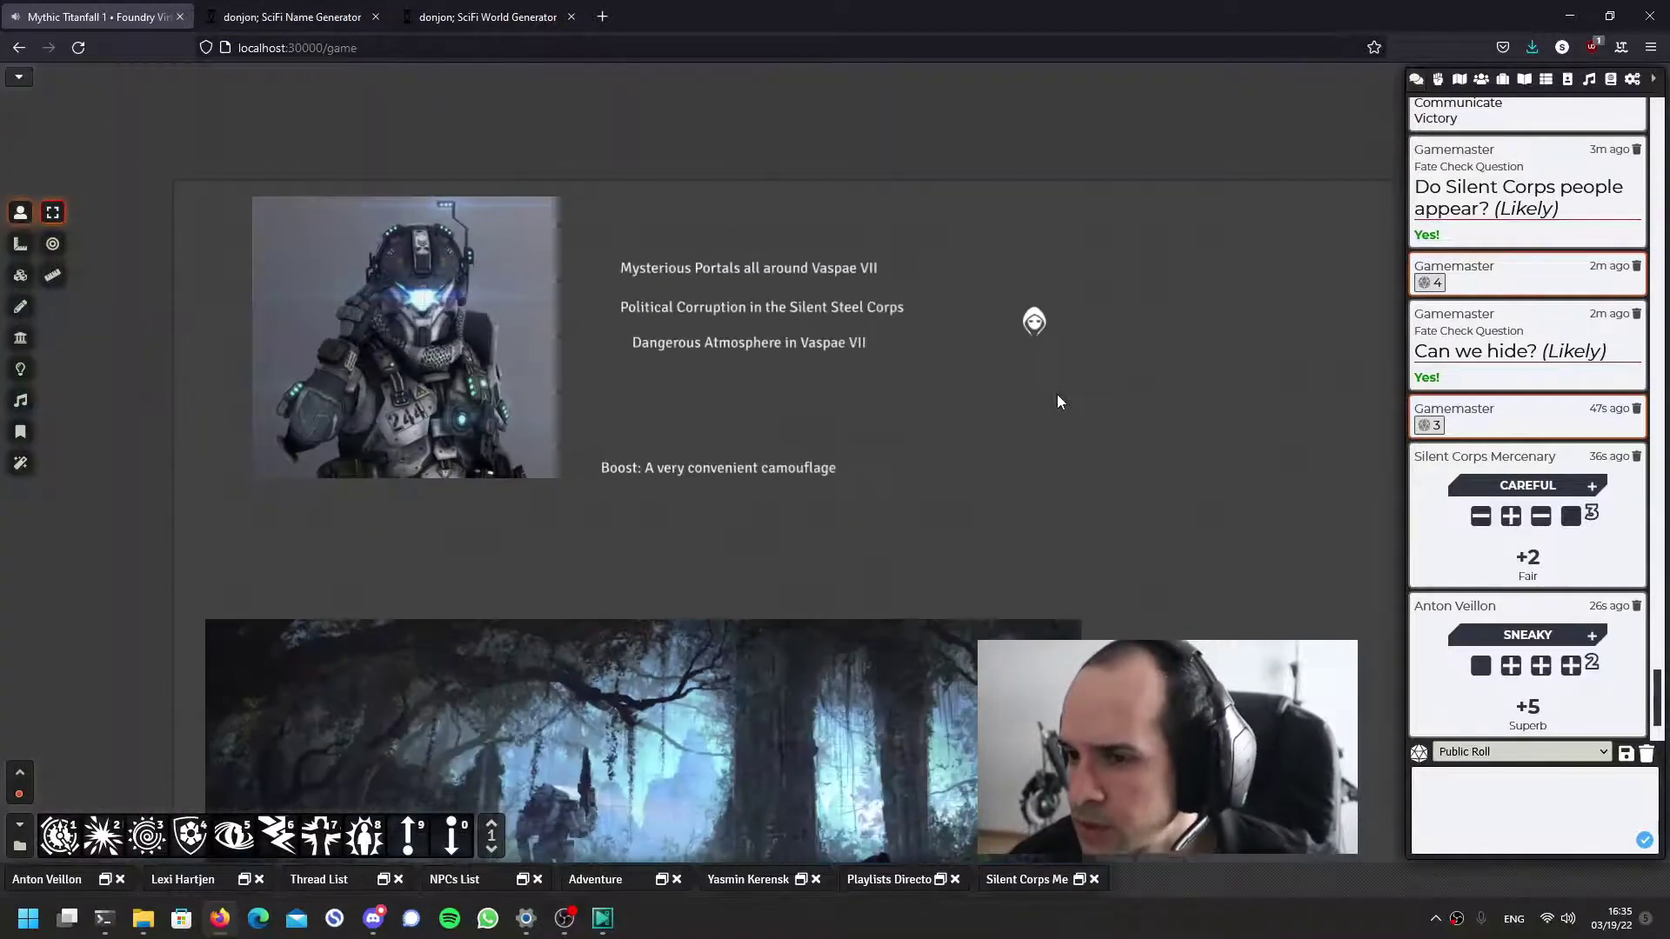
scroll(896, 494, "up", 5)
mouse_move(879, 498)
left_mouse_down()
mouse_move(903, 556)
mouse_move(945, 553)
mouse_move(1023, 497)
mouse_move(949, 537)
left_mouse_up()
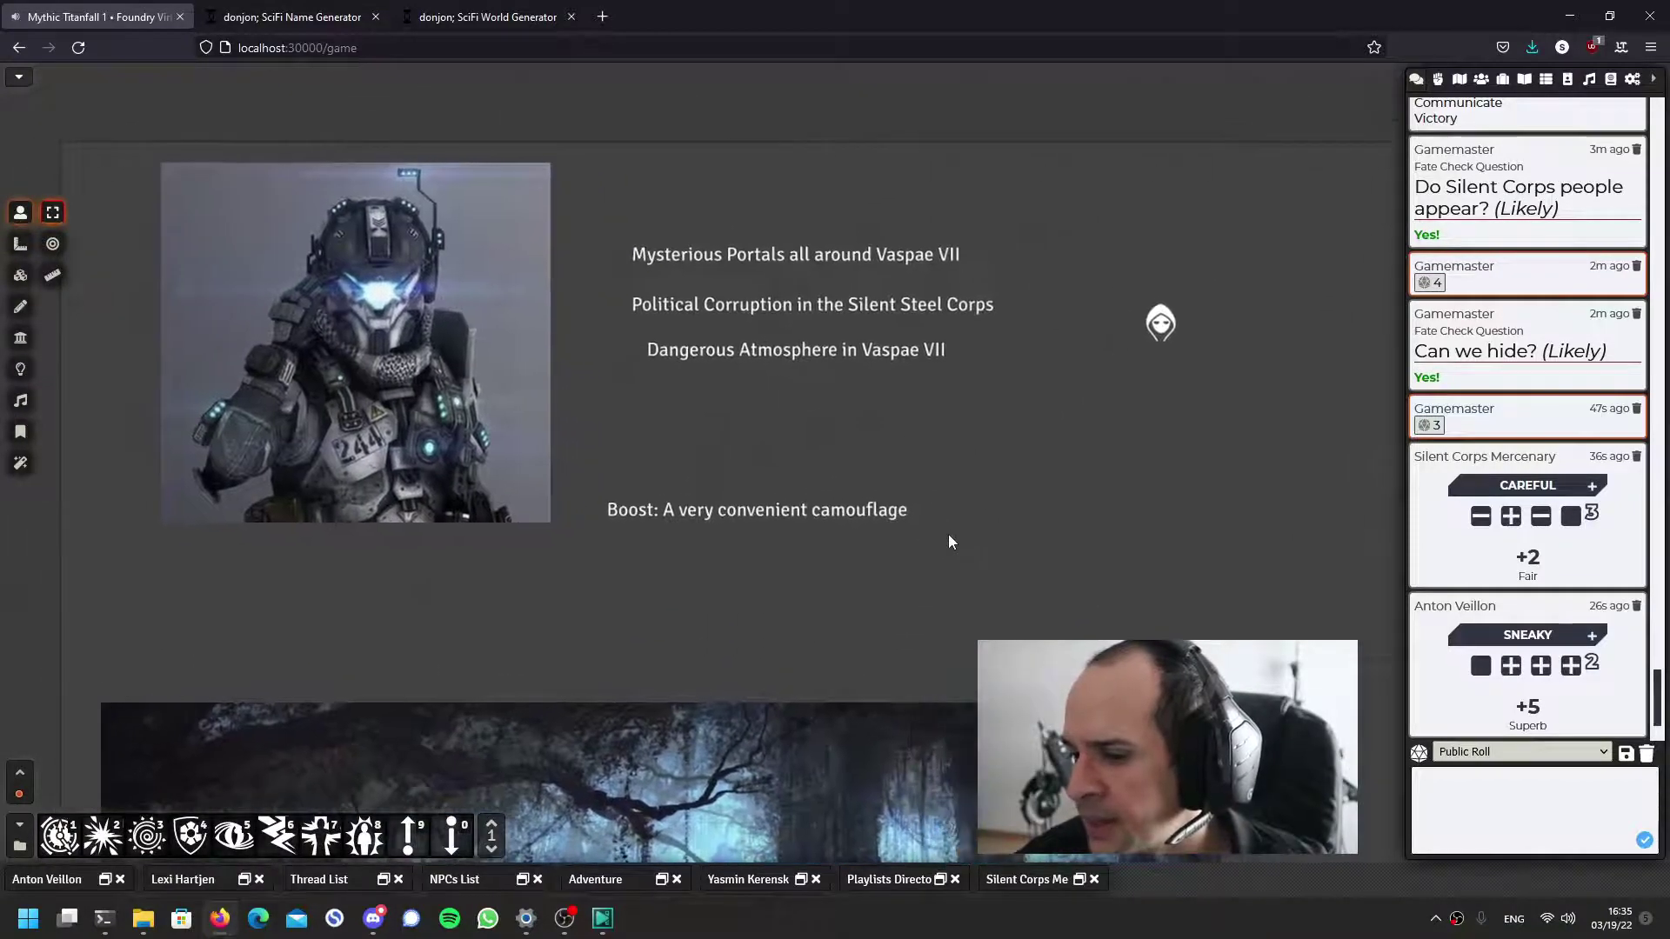
scroll(949, 536, "up", 1)
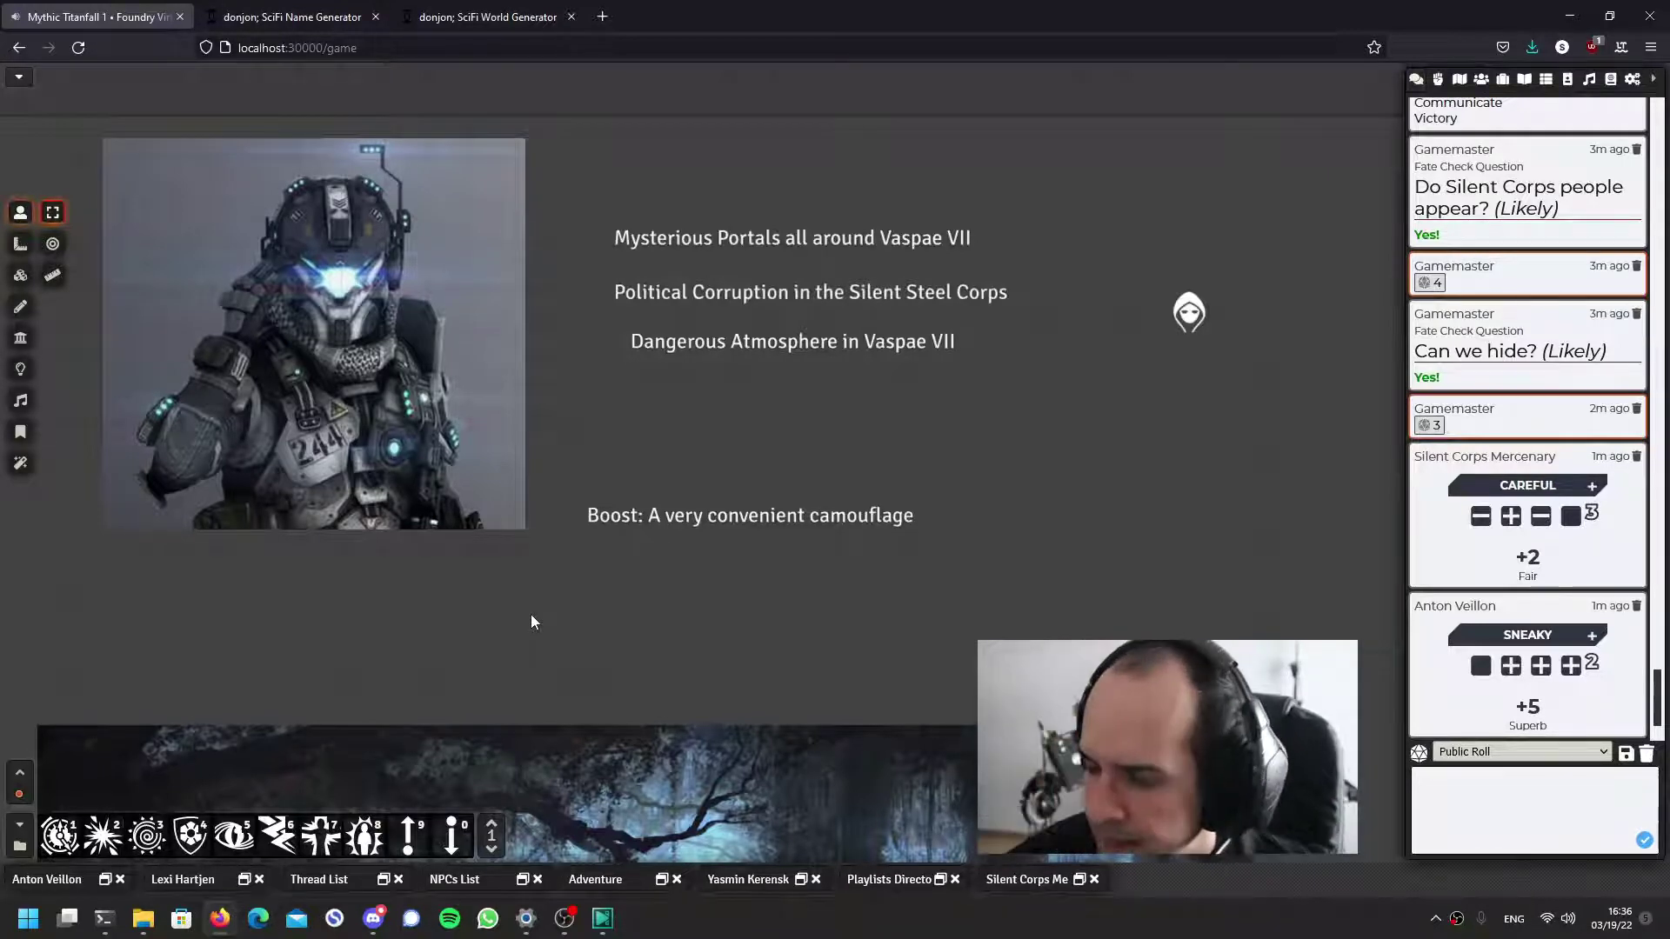
scroll(498, 567, "up", 2)
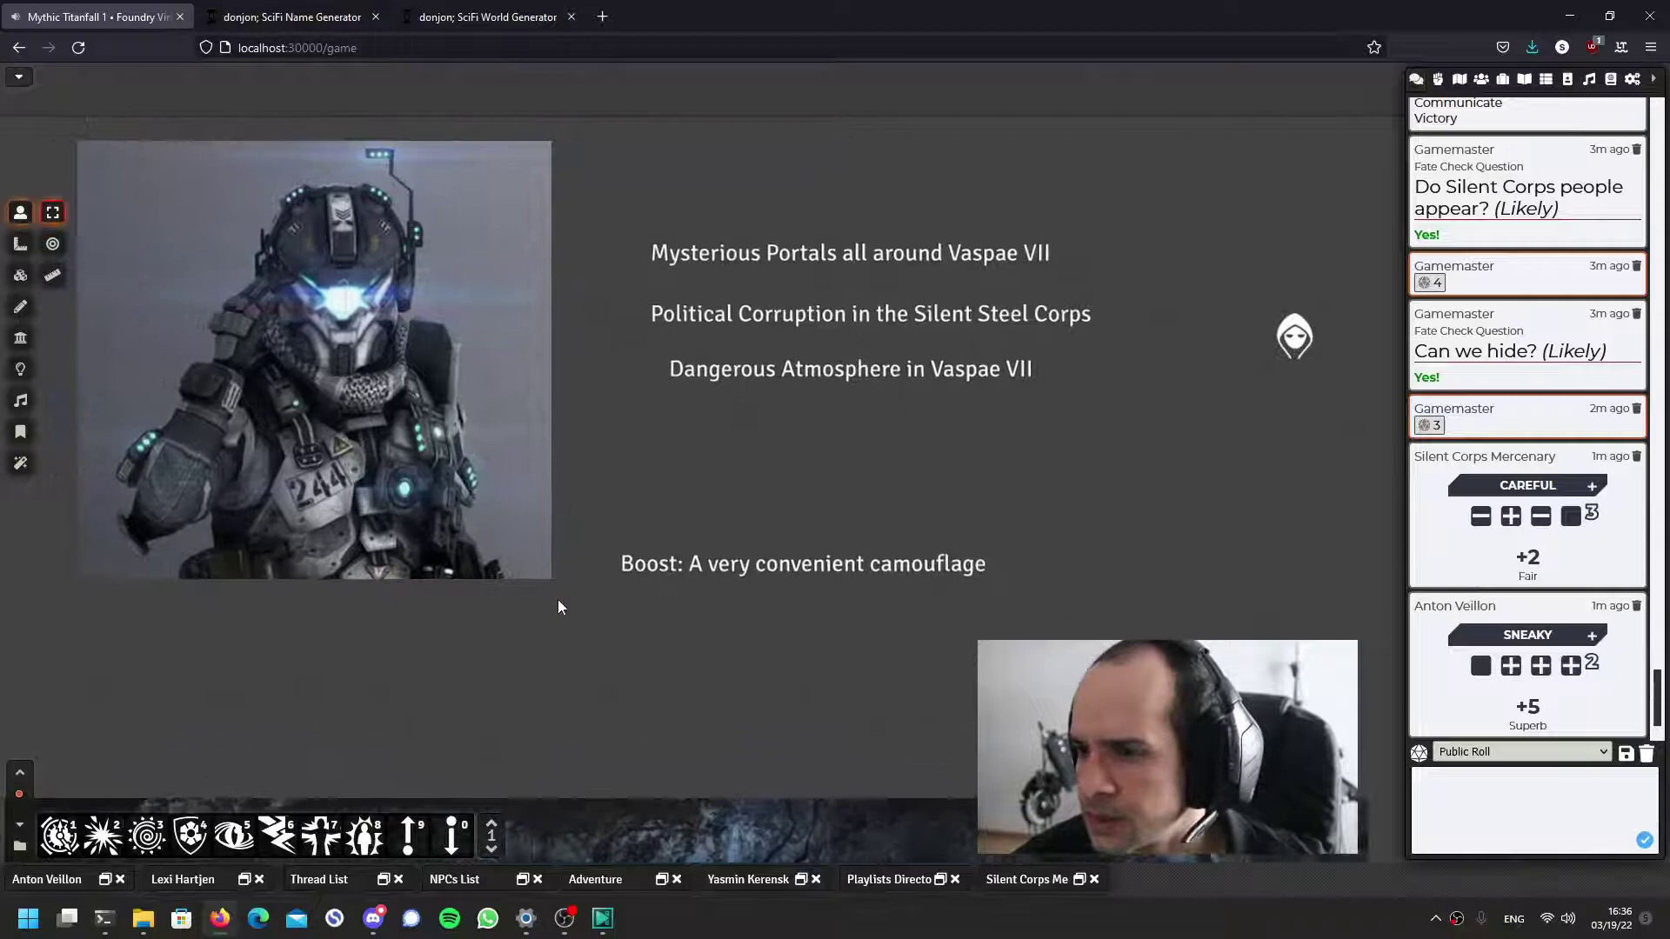
left_click_drag(564, 577, 557, 557)
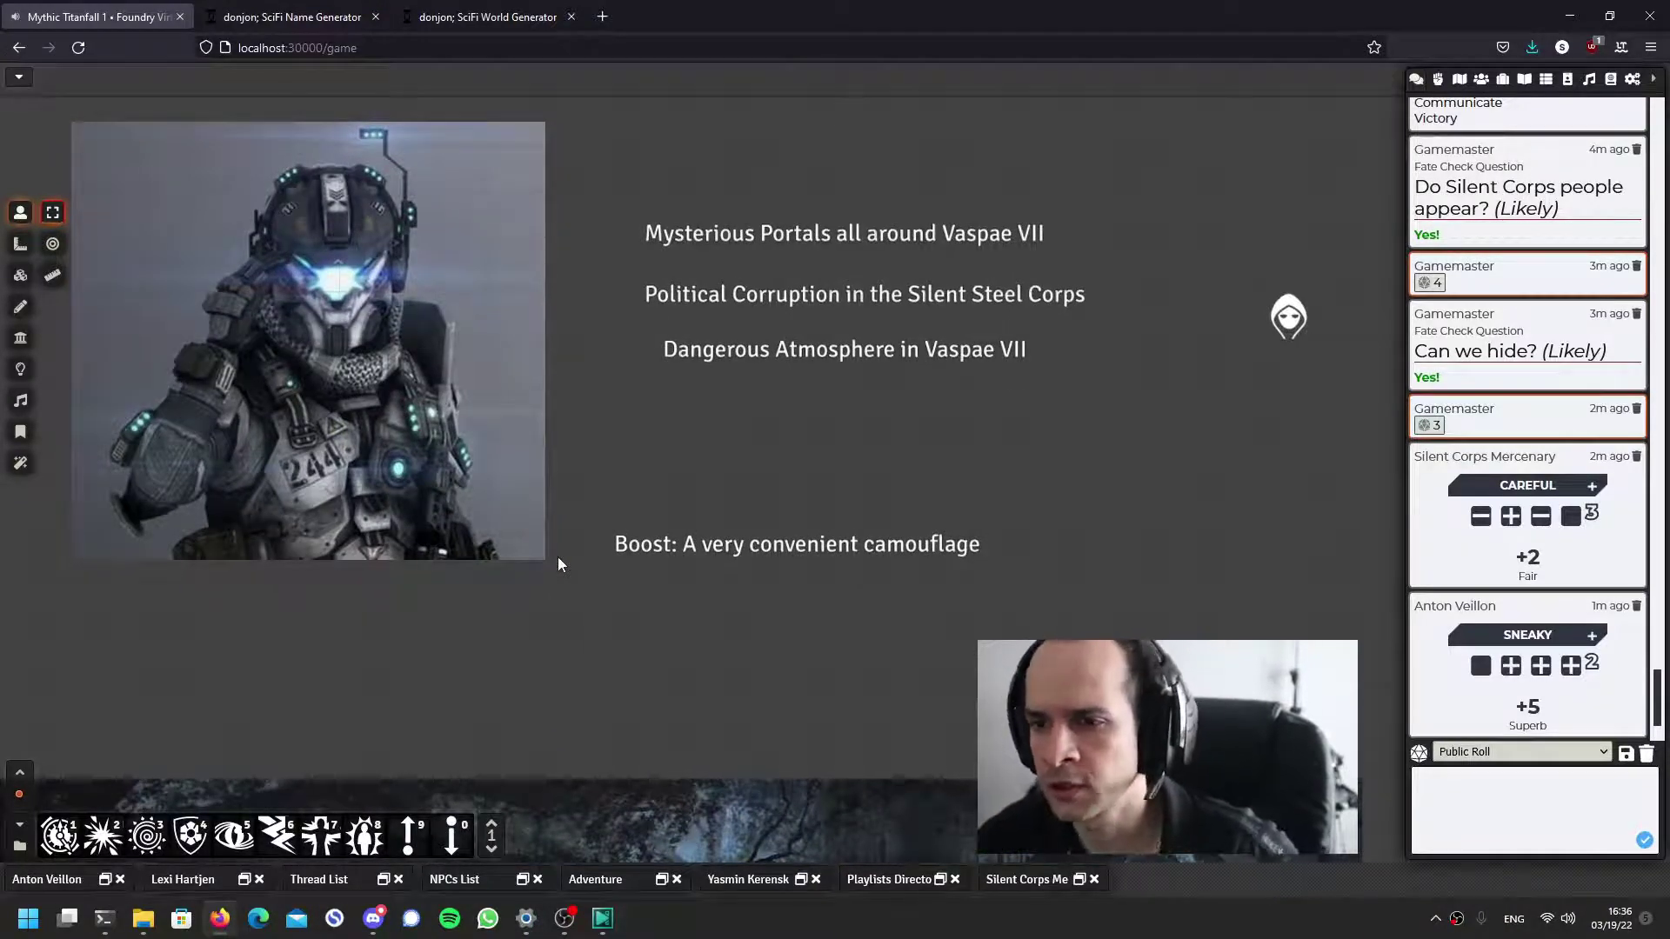
Ask the Unsure, chaos-5 fate check 'Do the mercenaries come with a Titan?' and post its No answer
left_click(59, 836)
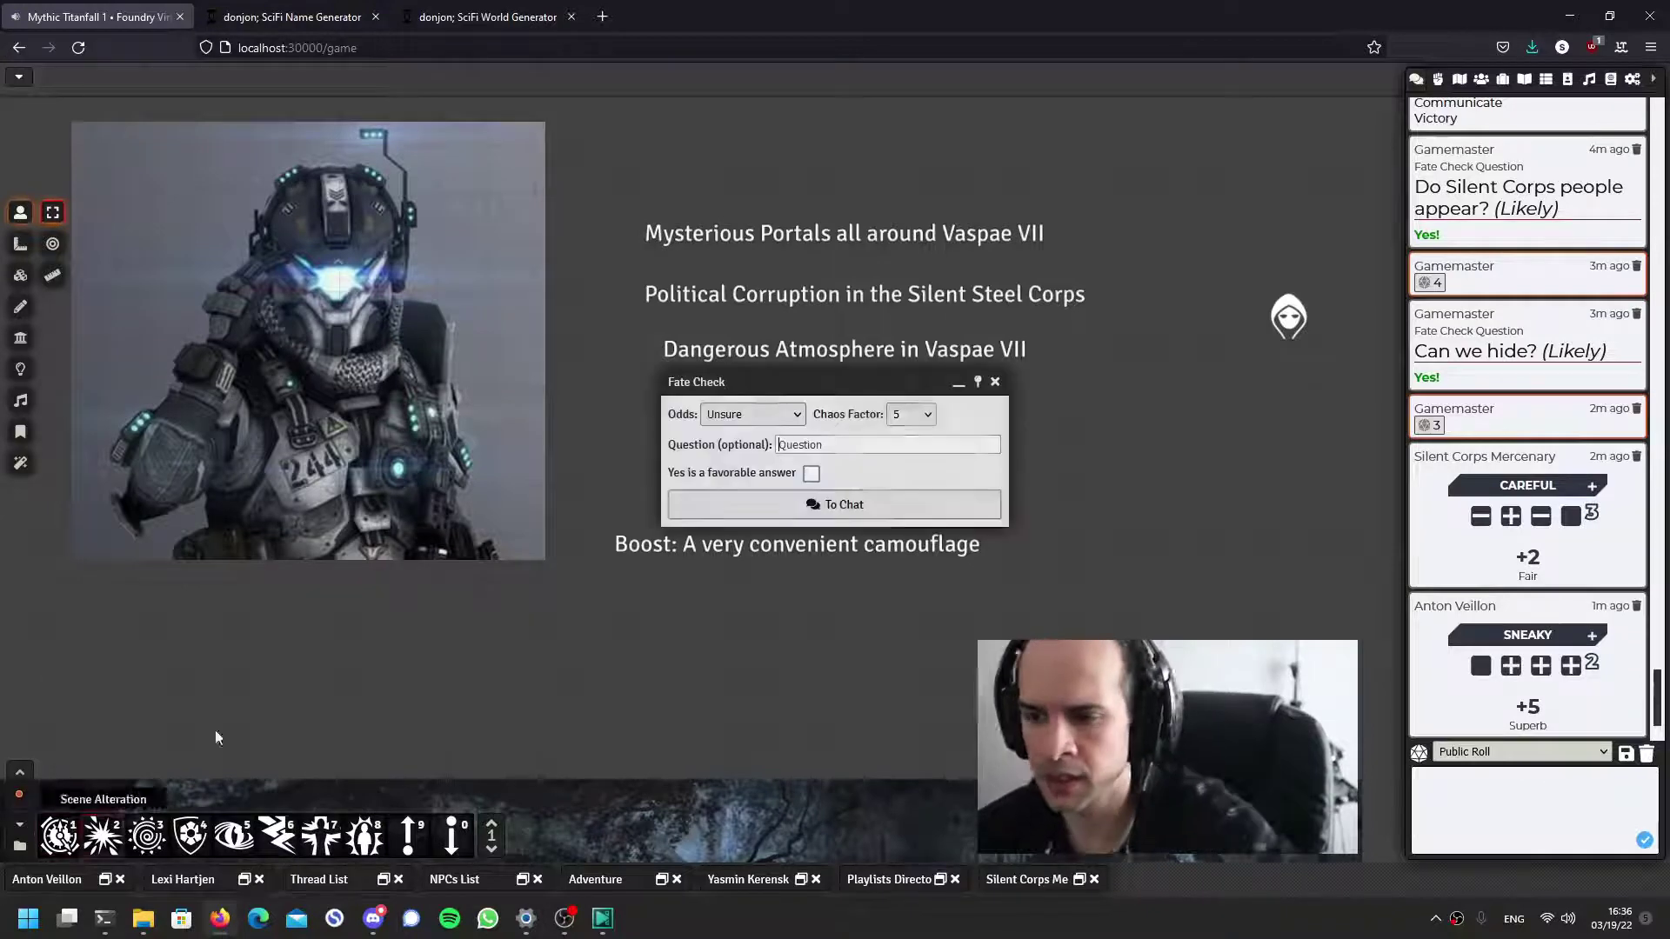
type("Are")
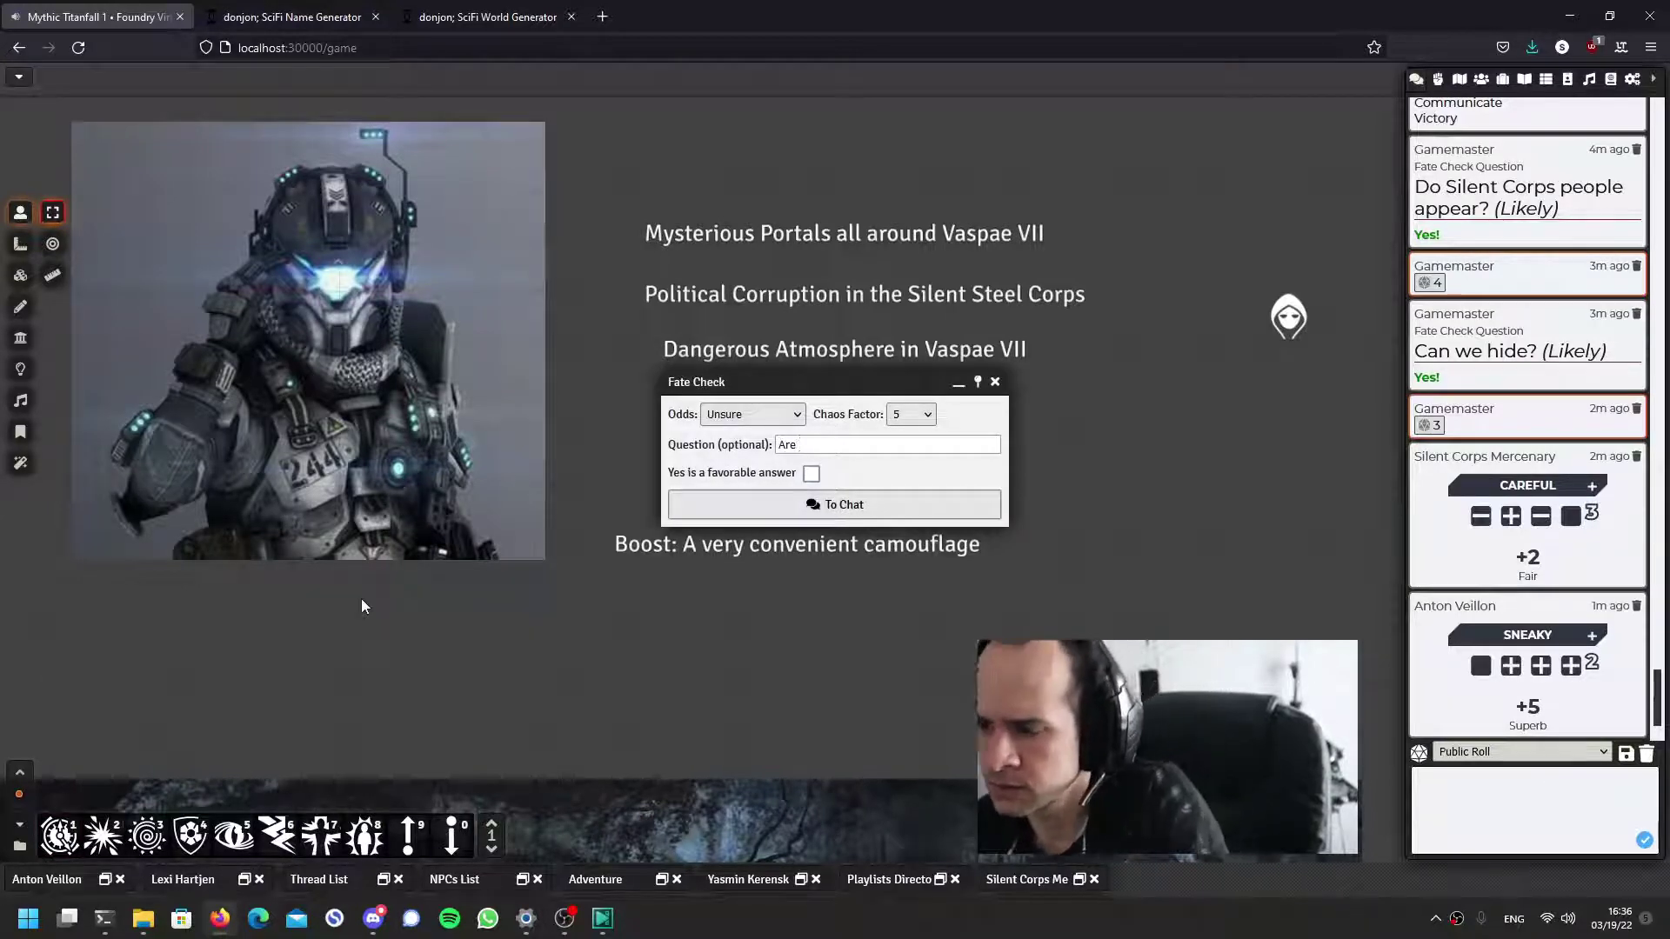
key("BackSpace")
key("BackSpace")
type("Do the m")
type("ercenaries come with a Titn")
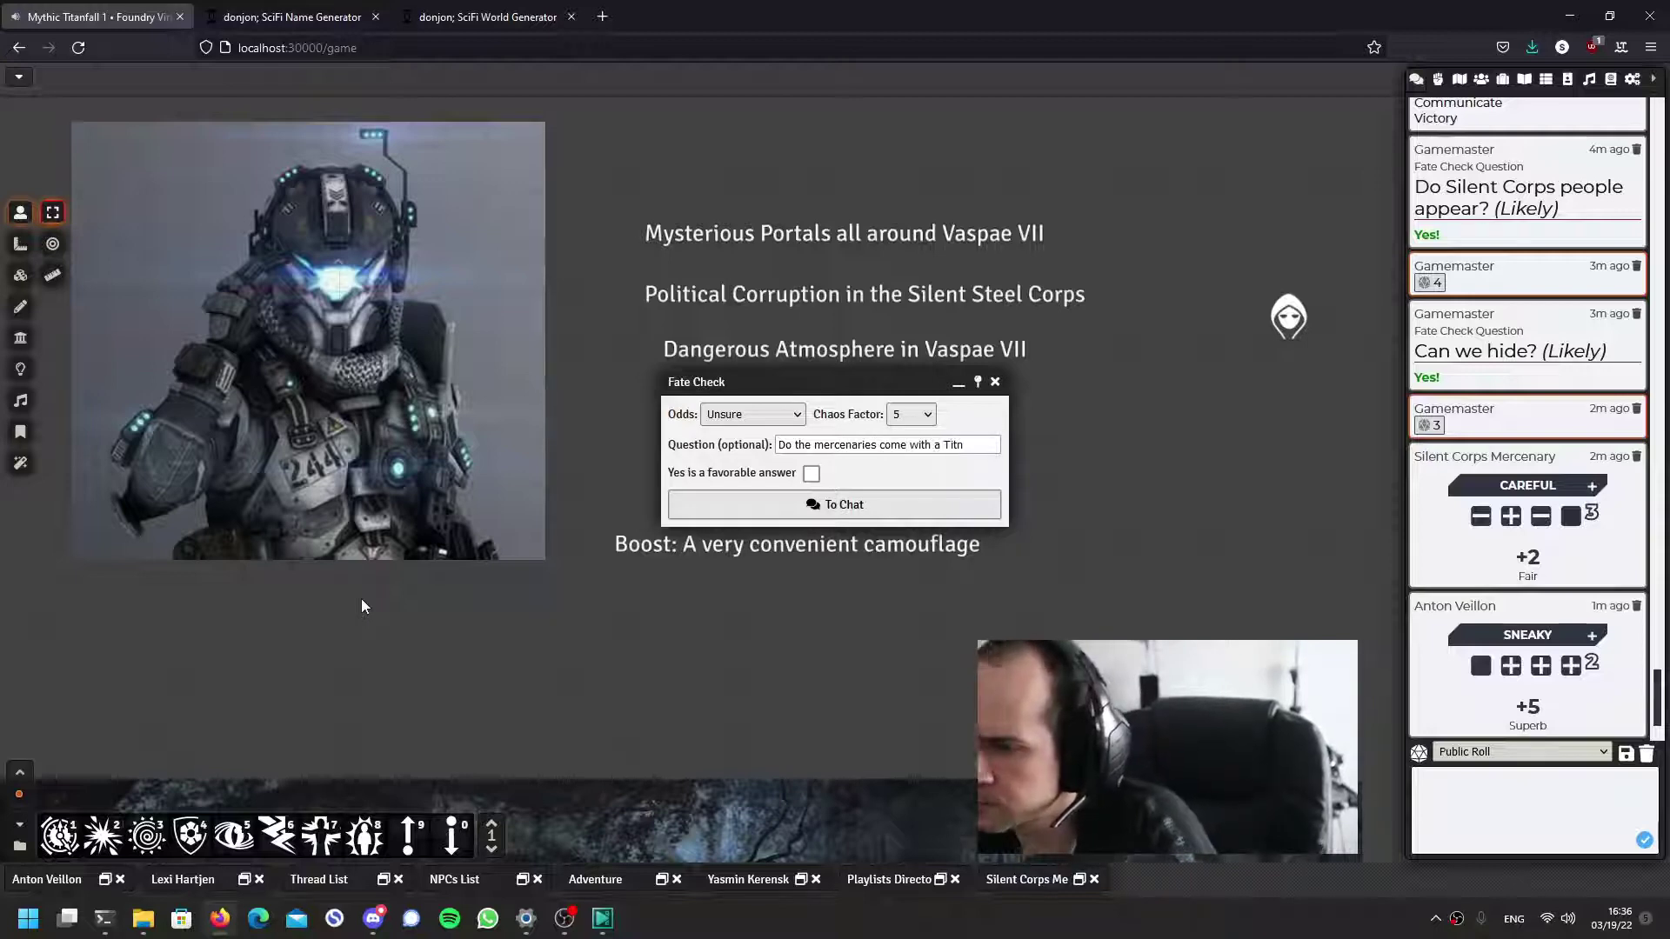
key("BackSpace")
type("an?")
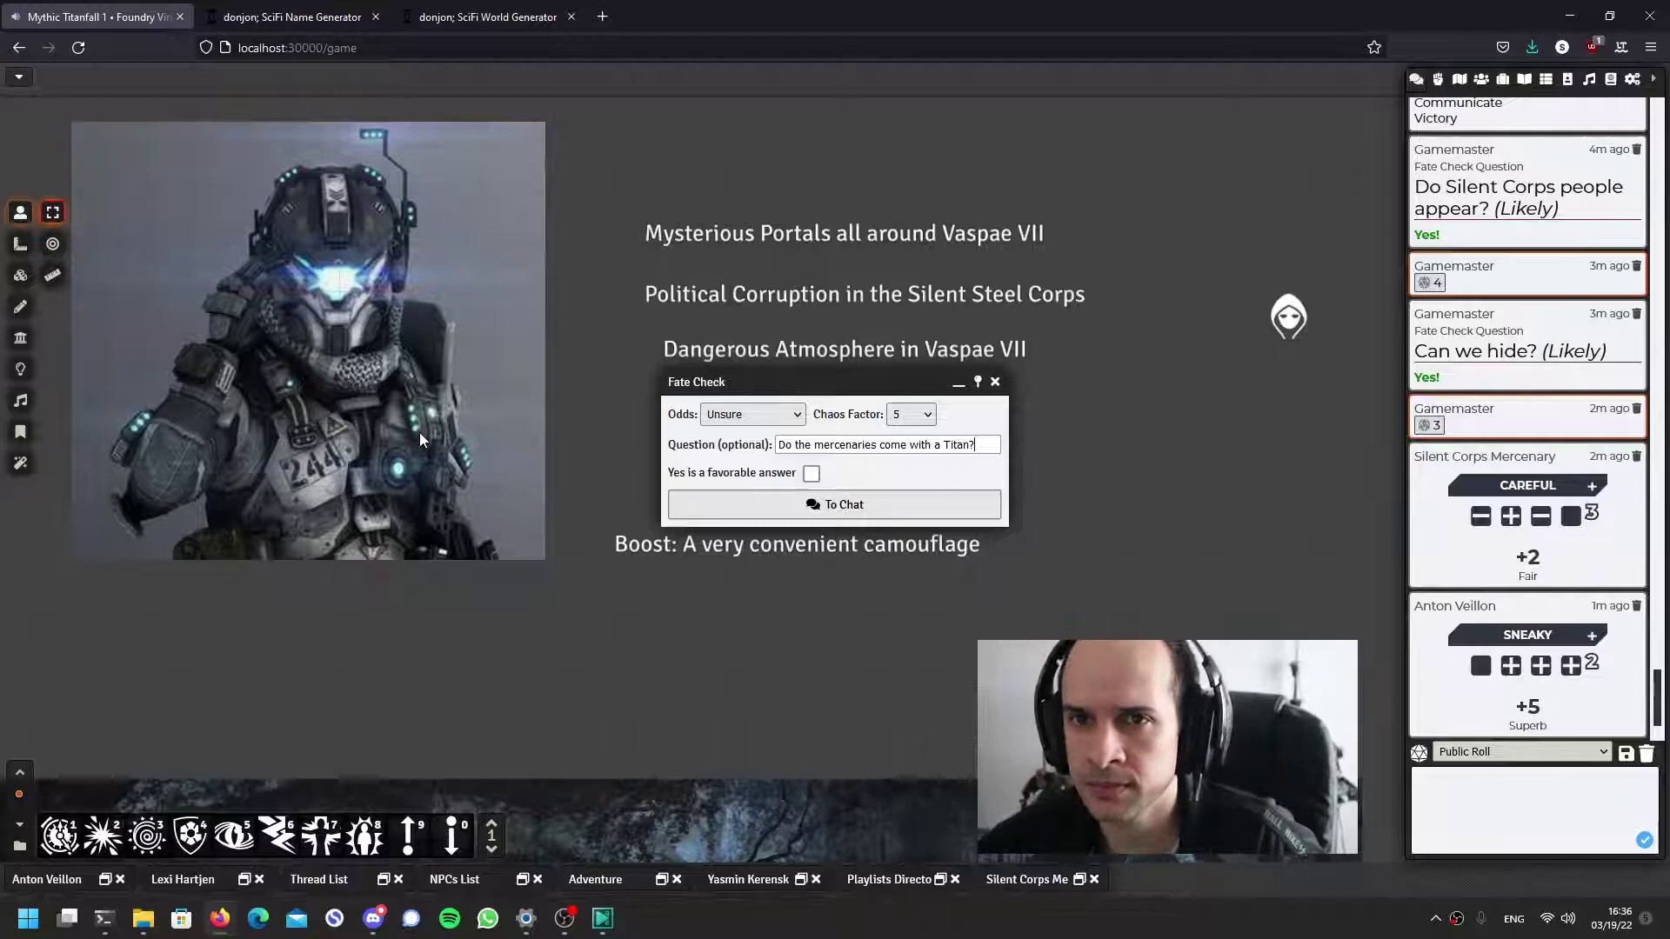
left_click(832, 501)
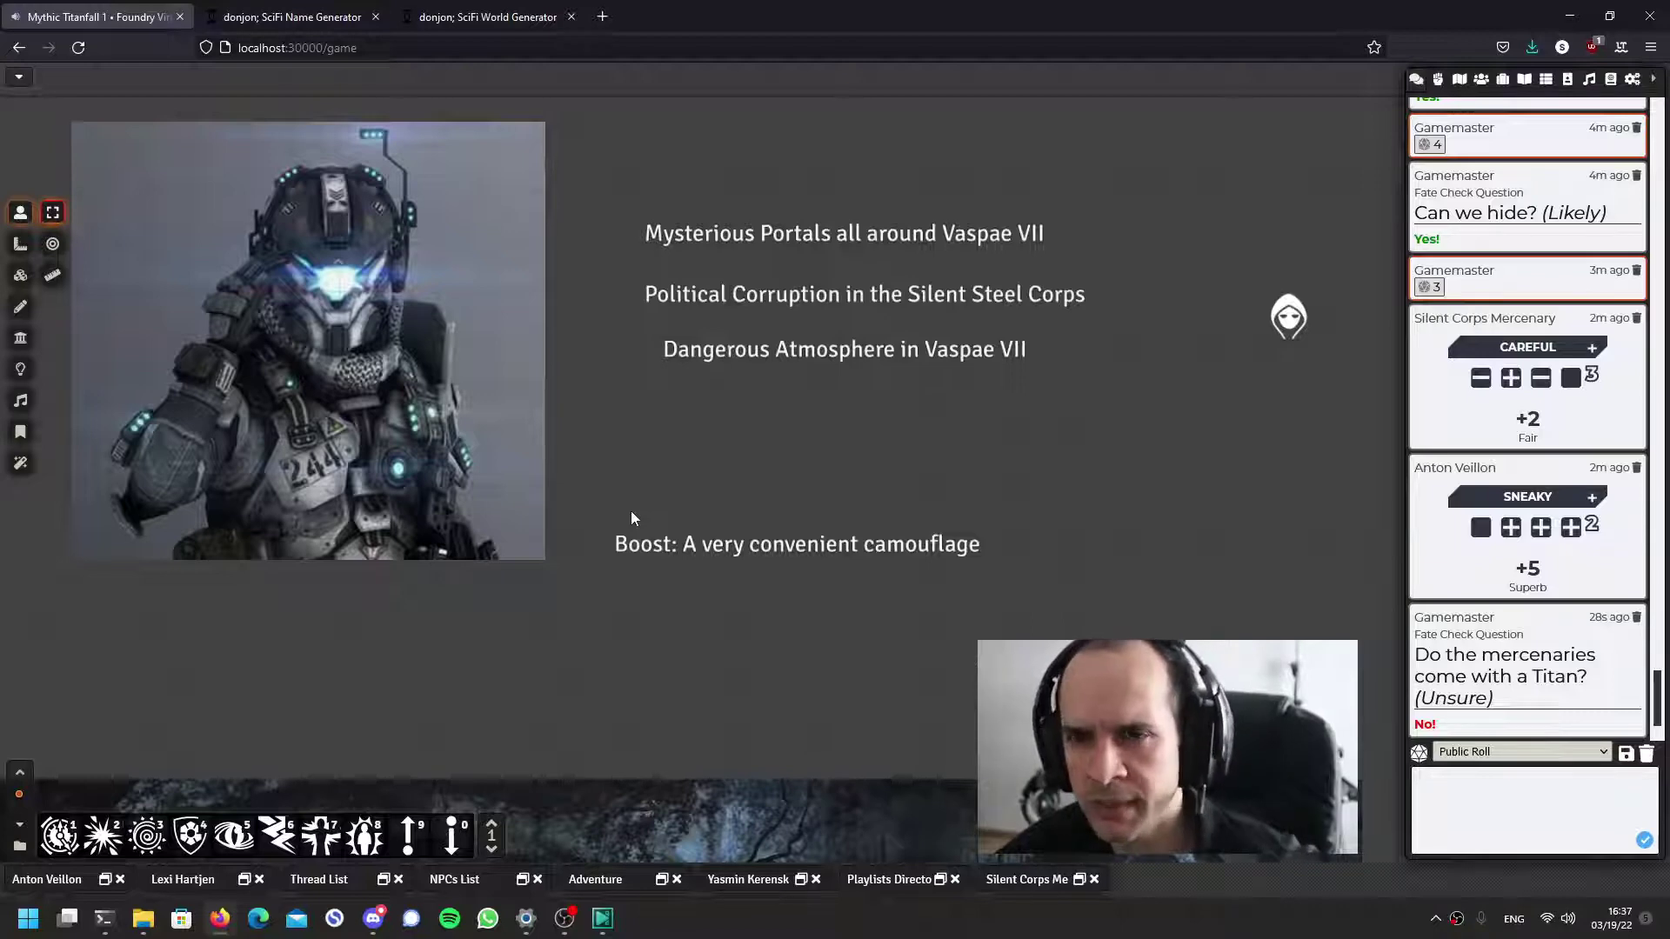
scroll(631, 518, "up", 1)
mouse_move(625, 512)
left_mouse_down()
mouse_move(720, 593)
mouse_move(696, 614)
mouse_move(670, 569)
mouse_move(711, 517)
left_mouse_up()
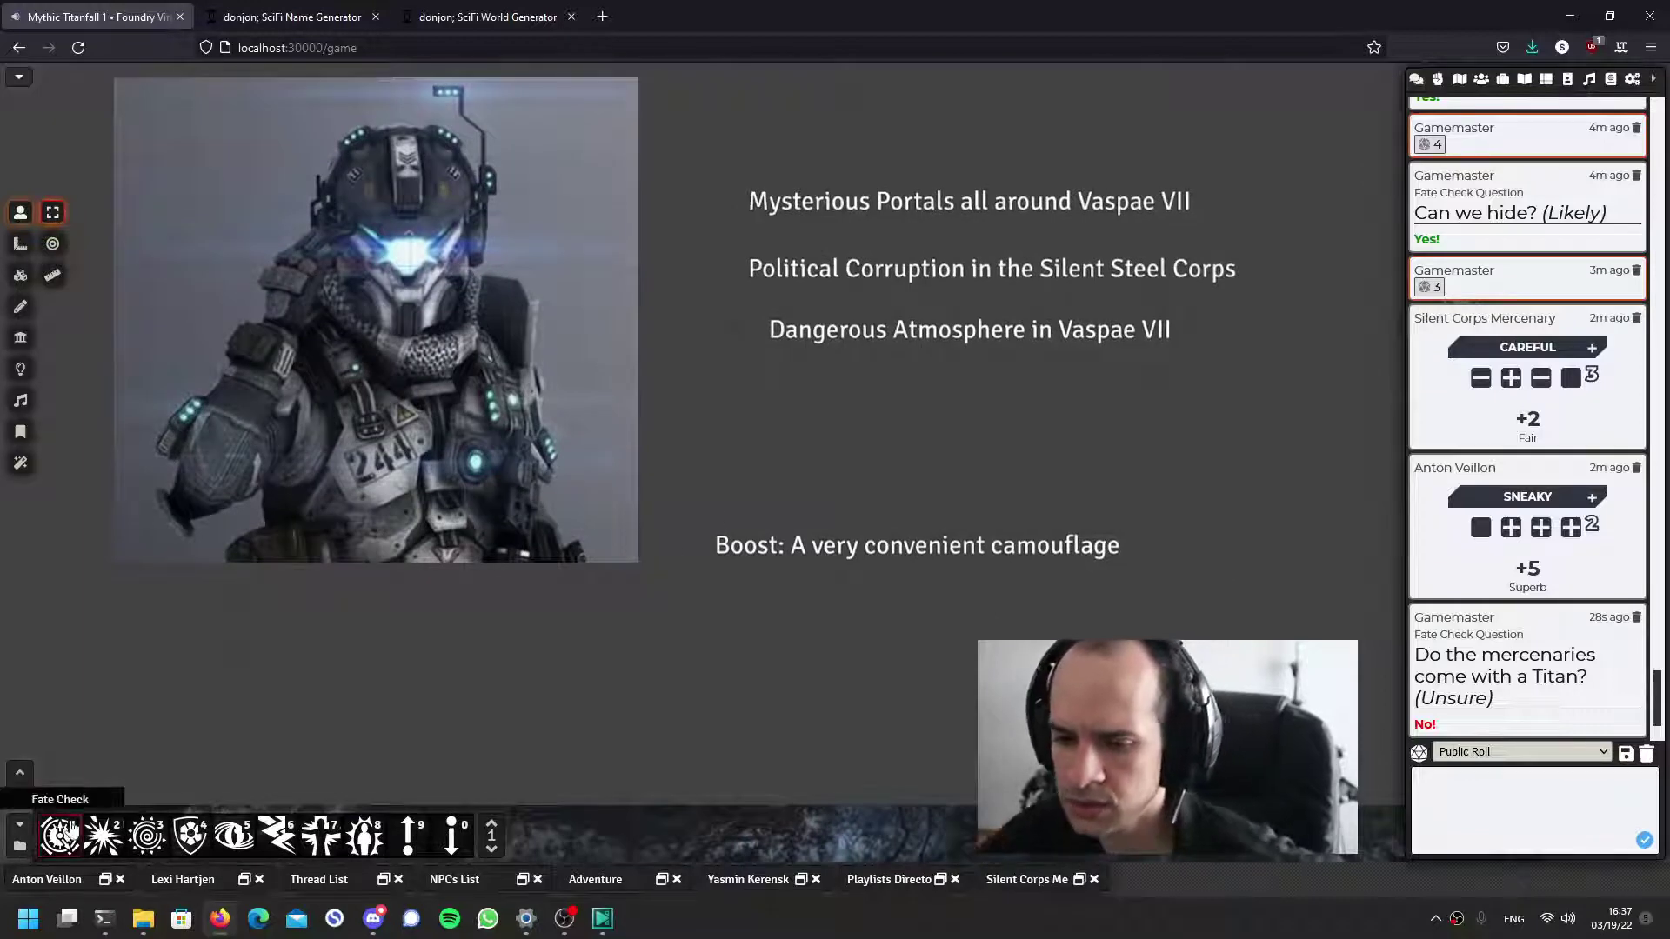
left_click(90, 797)
type("Does")
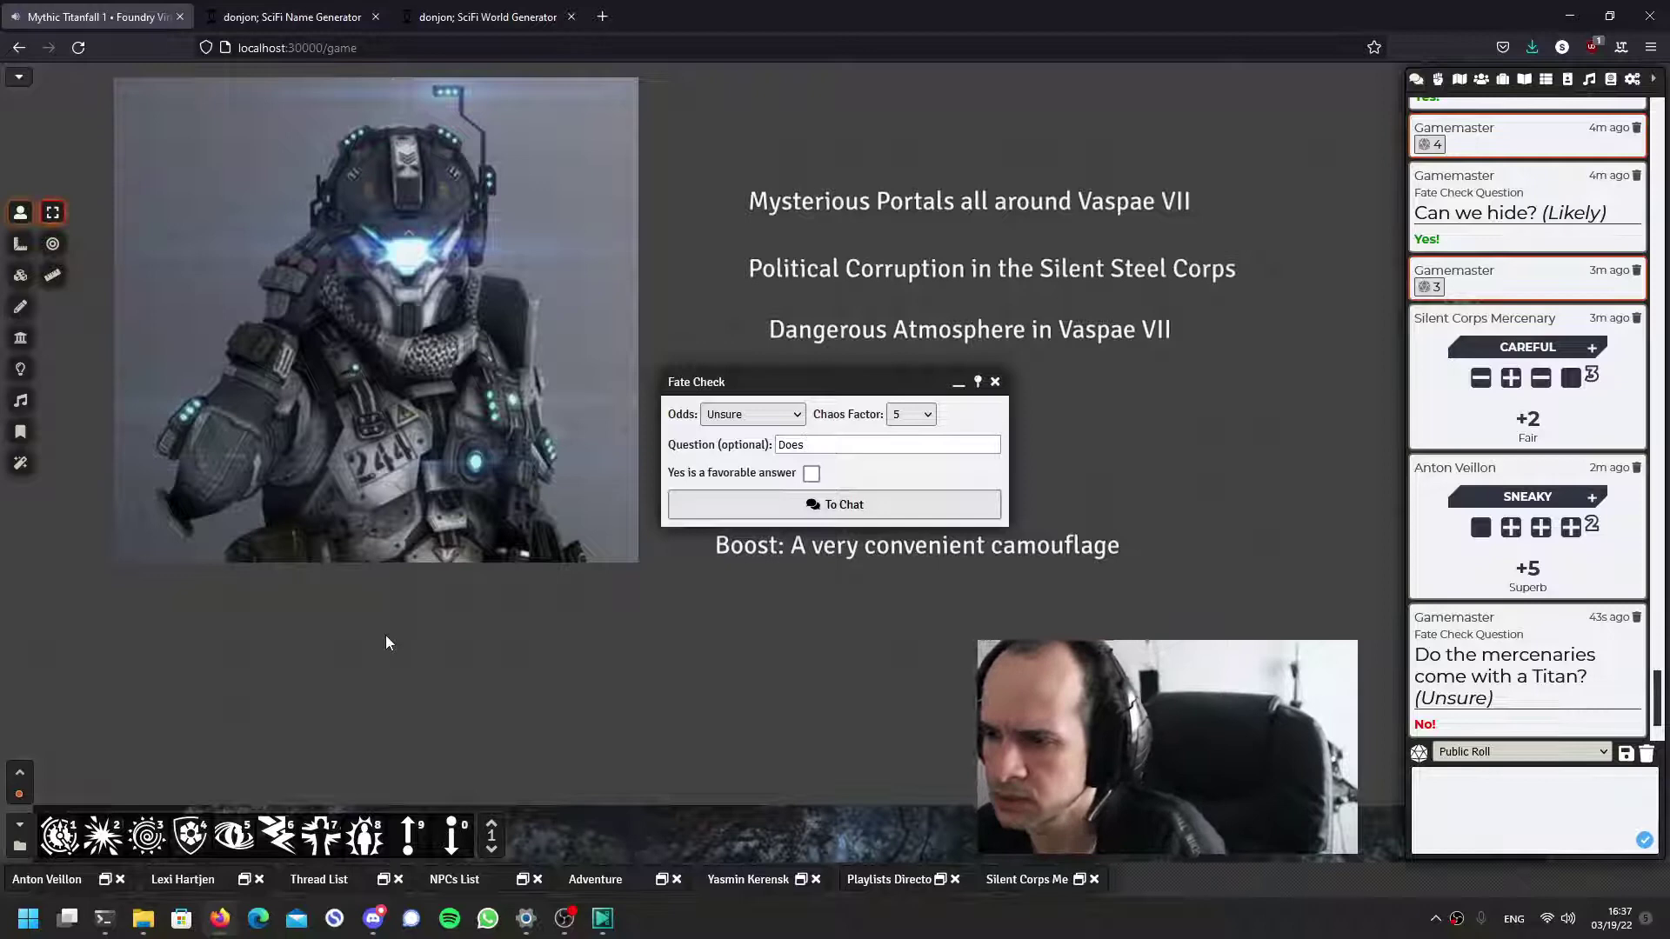
key("BackSpace")
key("BackSpace")
key("BackSpace")
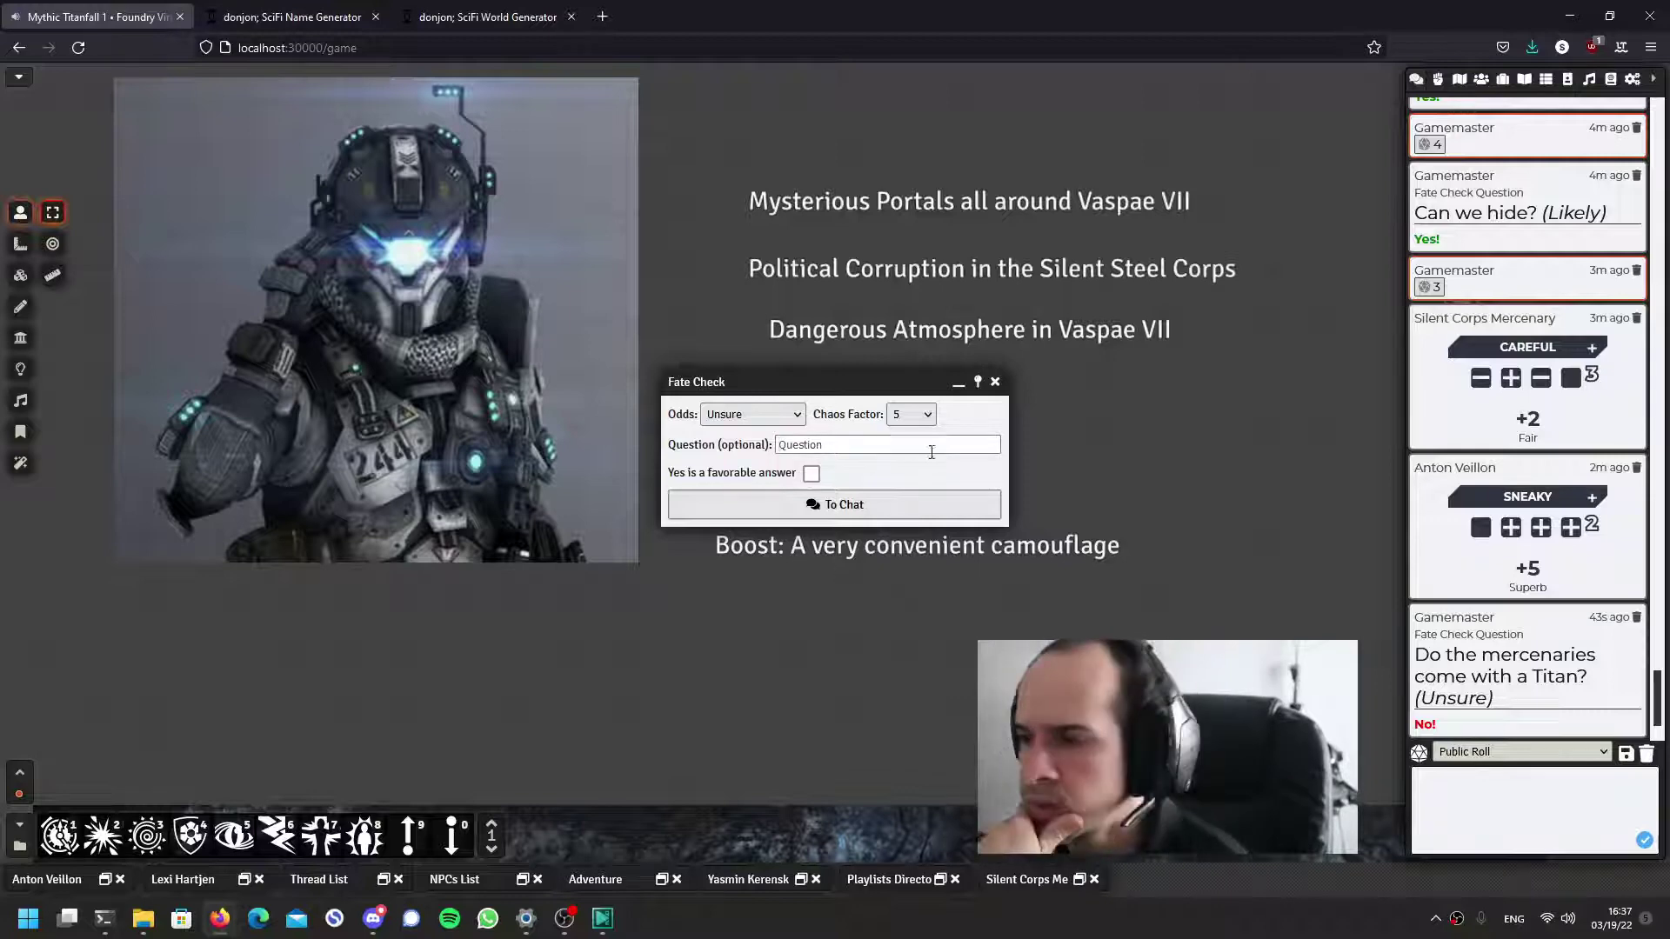
left_click(996, 382)
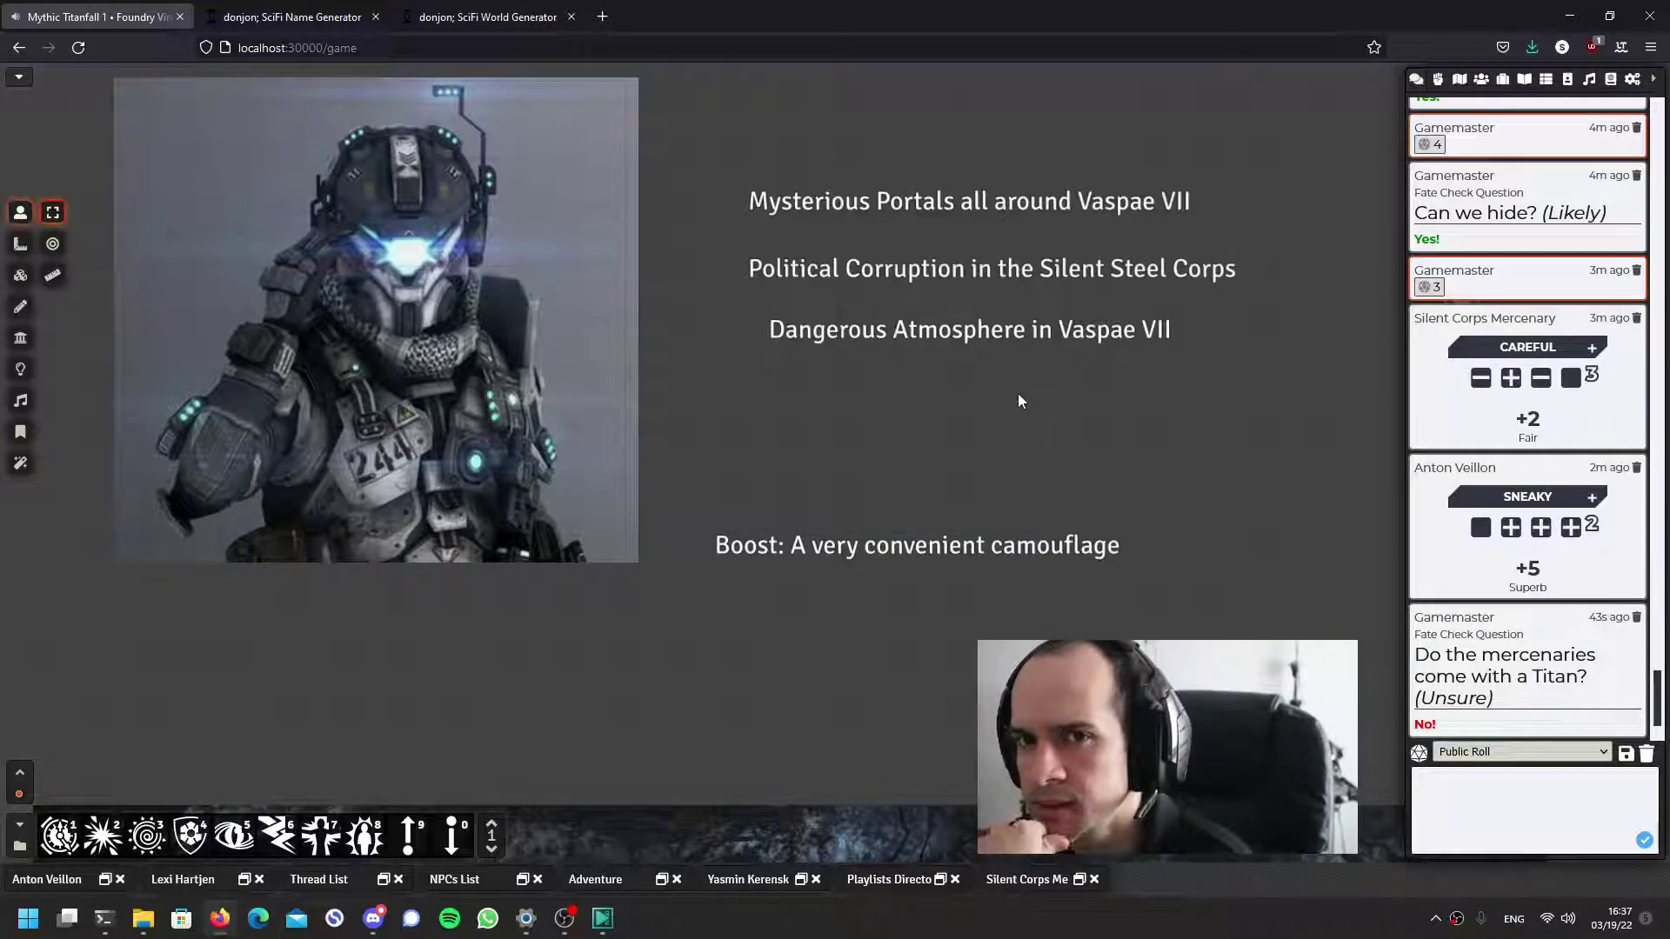
Glance at the Adventure journal entry, then return to the chat log to review the earlier rolls
left_click(1524, 79)
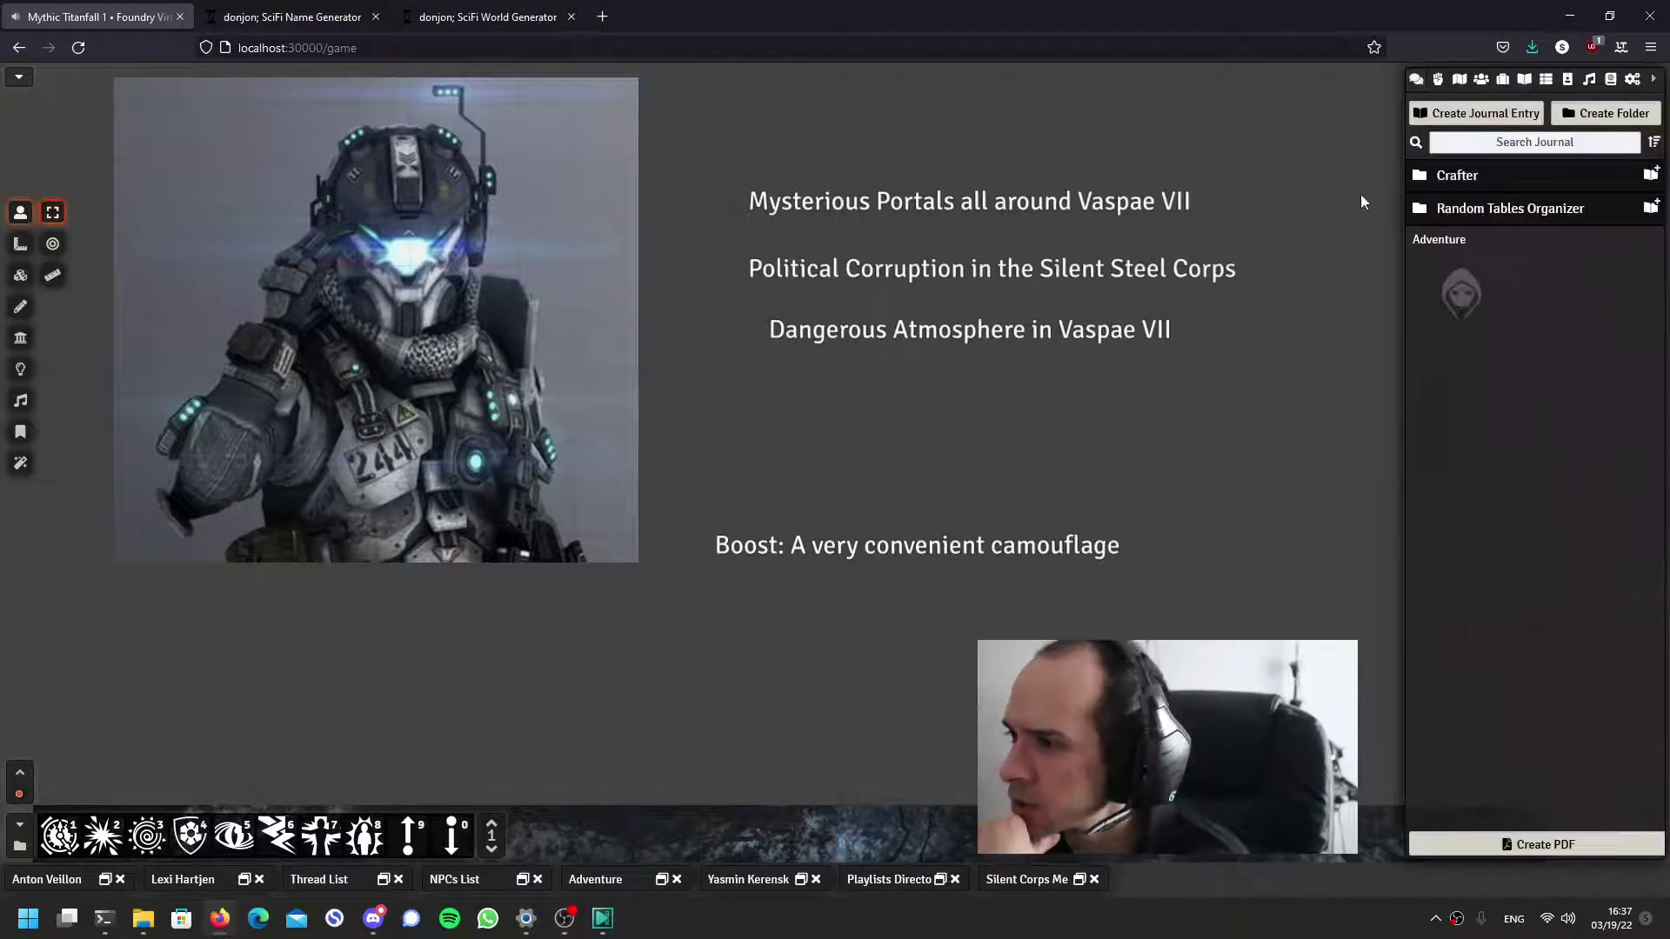
left_click(1444, 249)
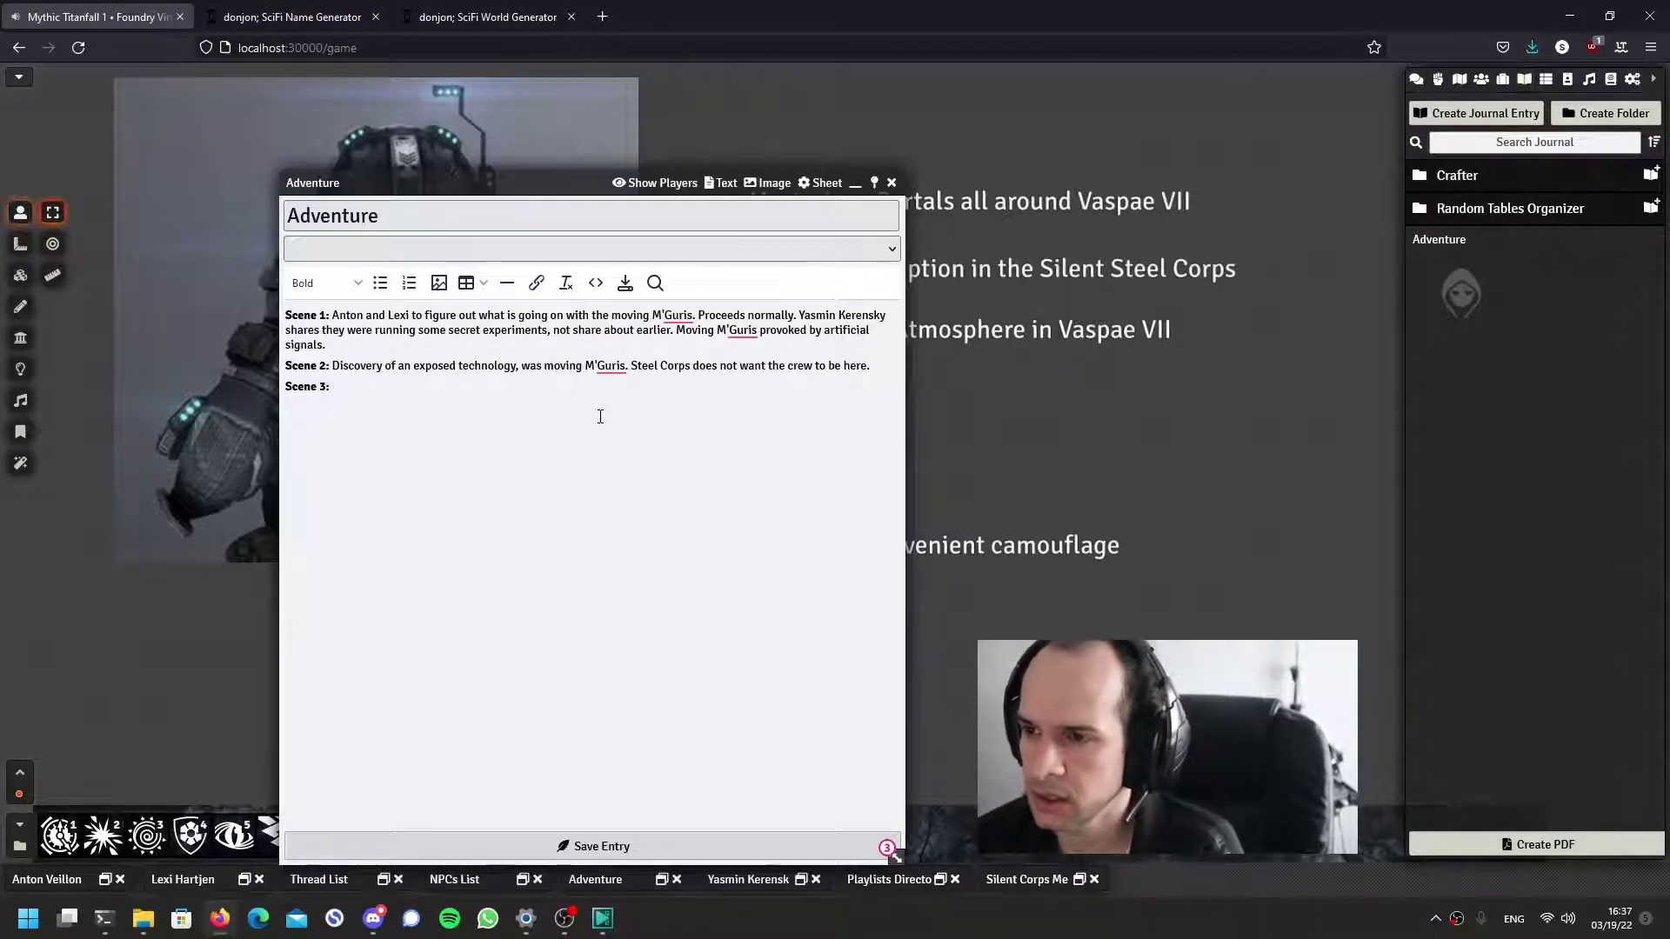
key("Escape")
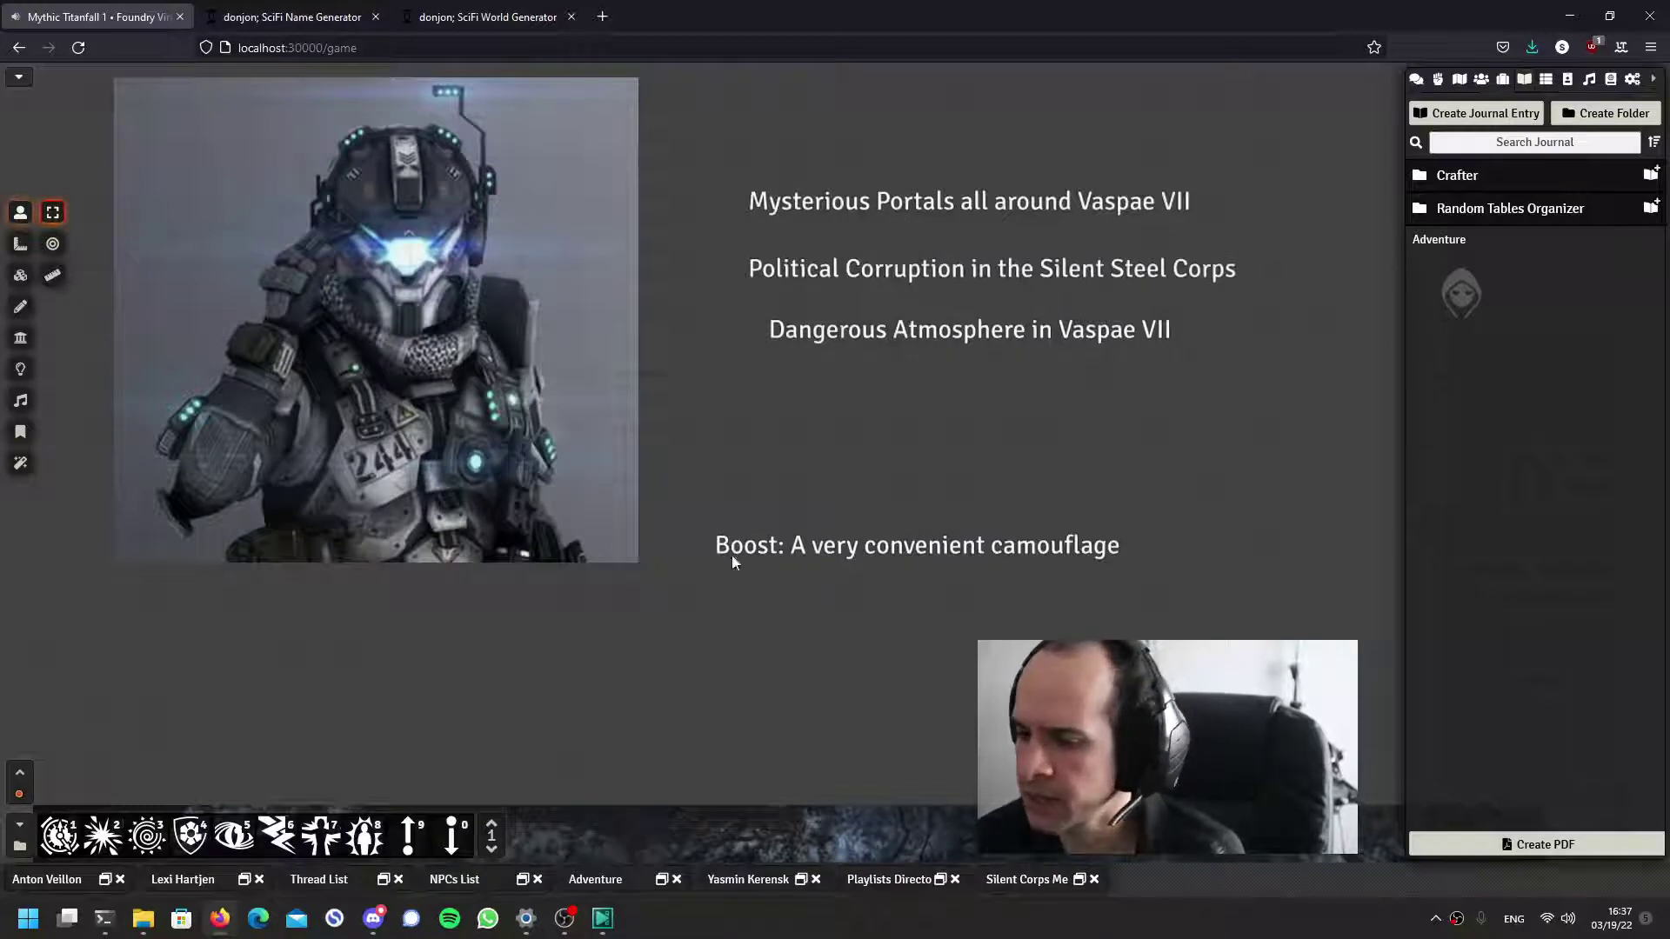
left_click(1417, 83)
scroll(1479, 517, "up", 3)
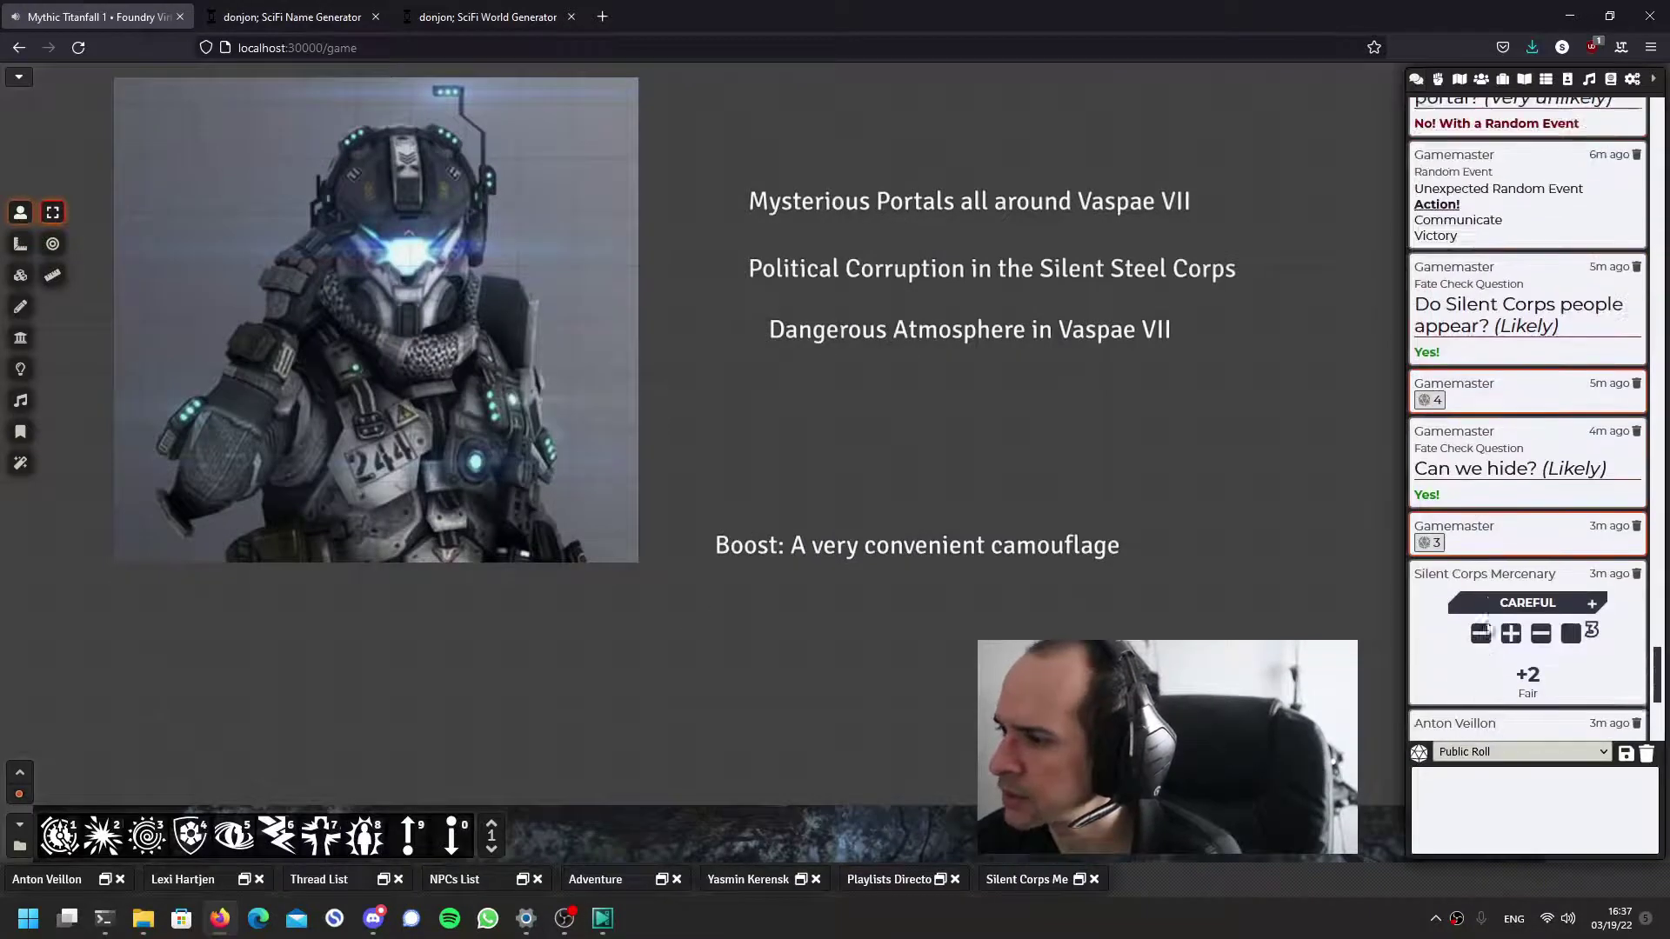
scroll(1467, 422, "up", 1)
scroll(1467, 441, "down", 4)
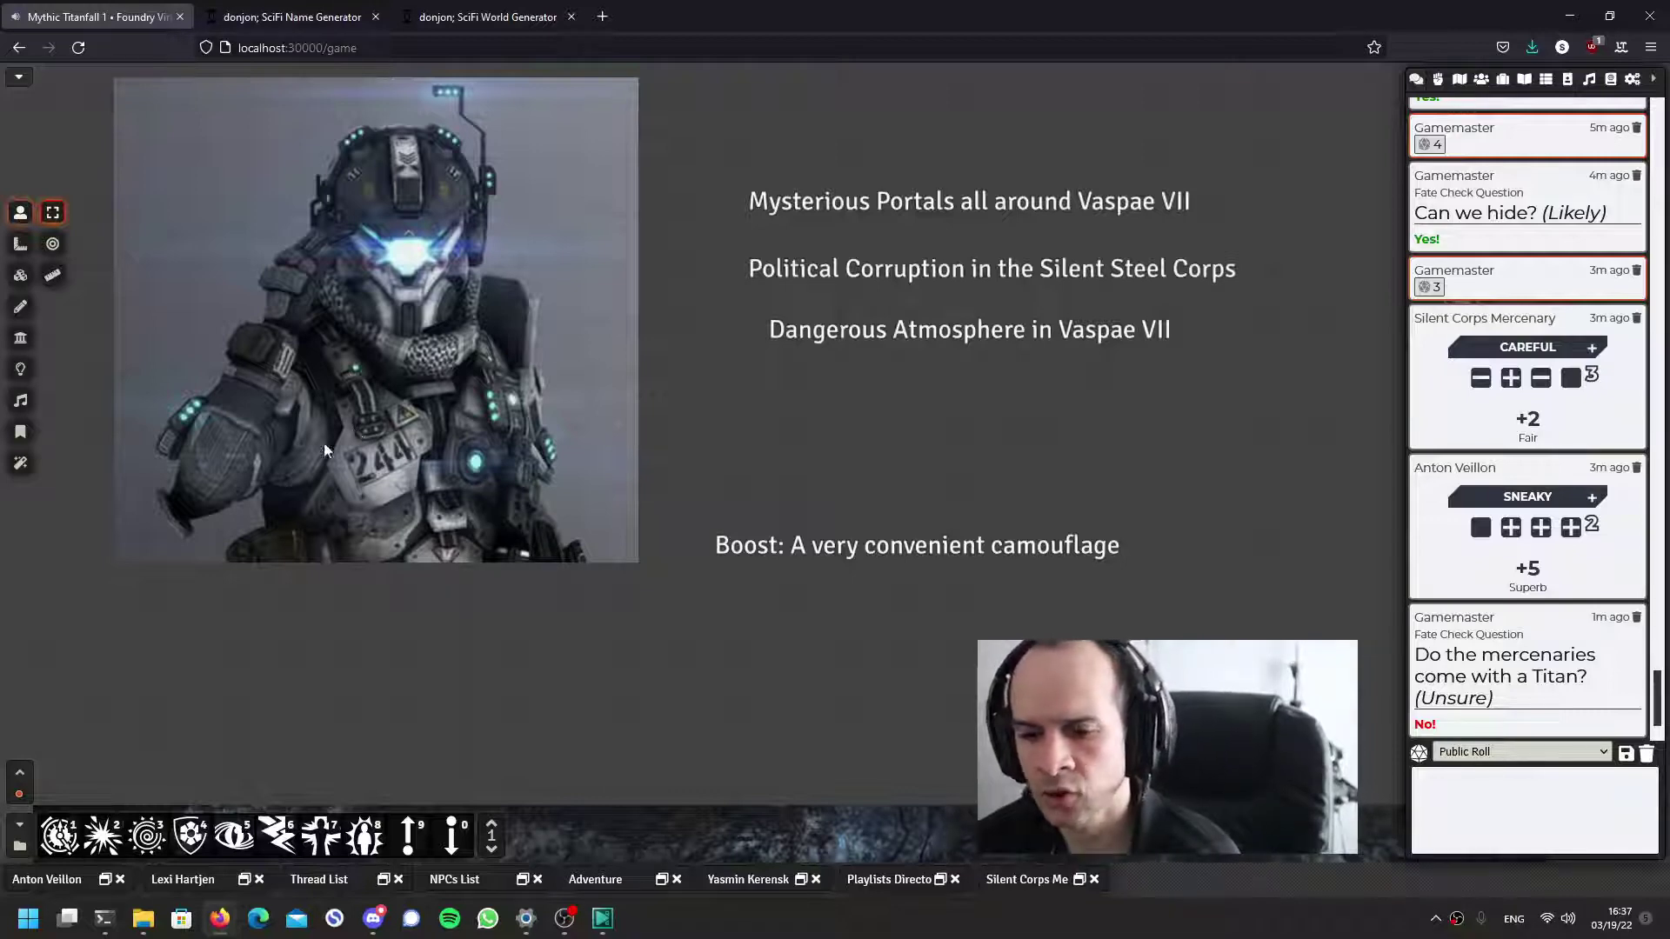
Roll a chaos-rank-5 Scene Alteration Check, which posts 'Scene Proceeds Normally!'
left_click(111, 848)
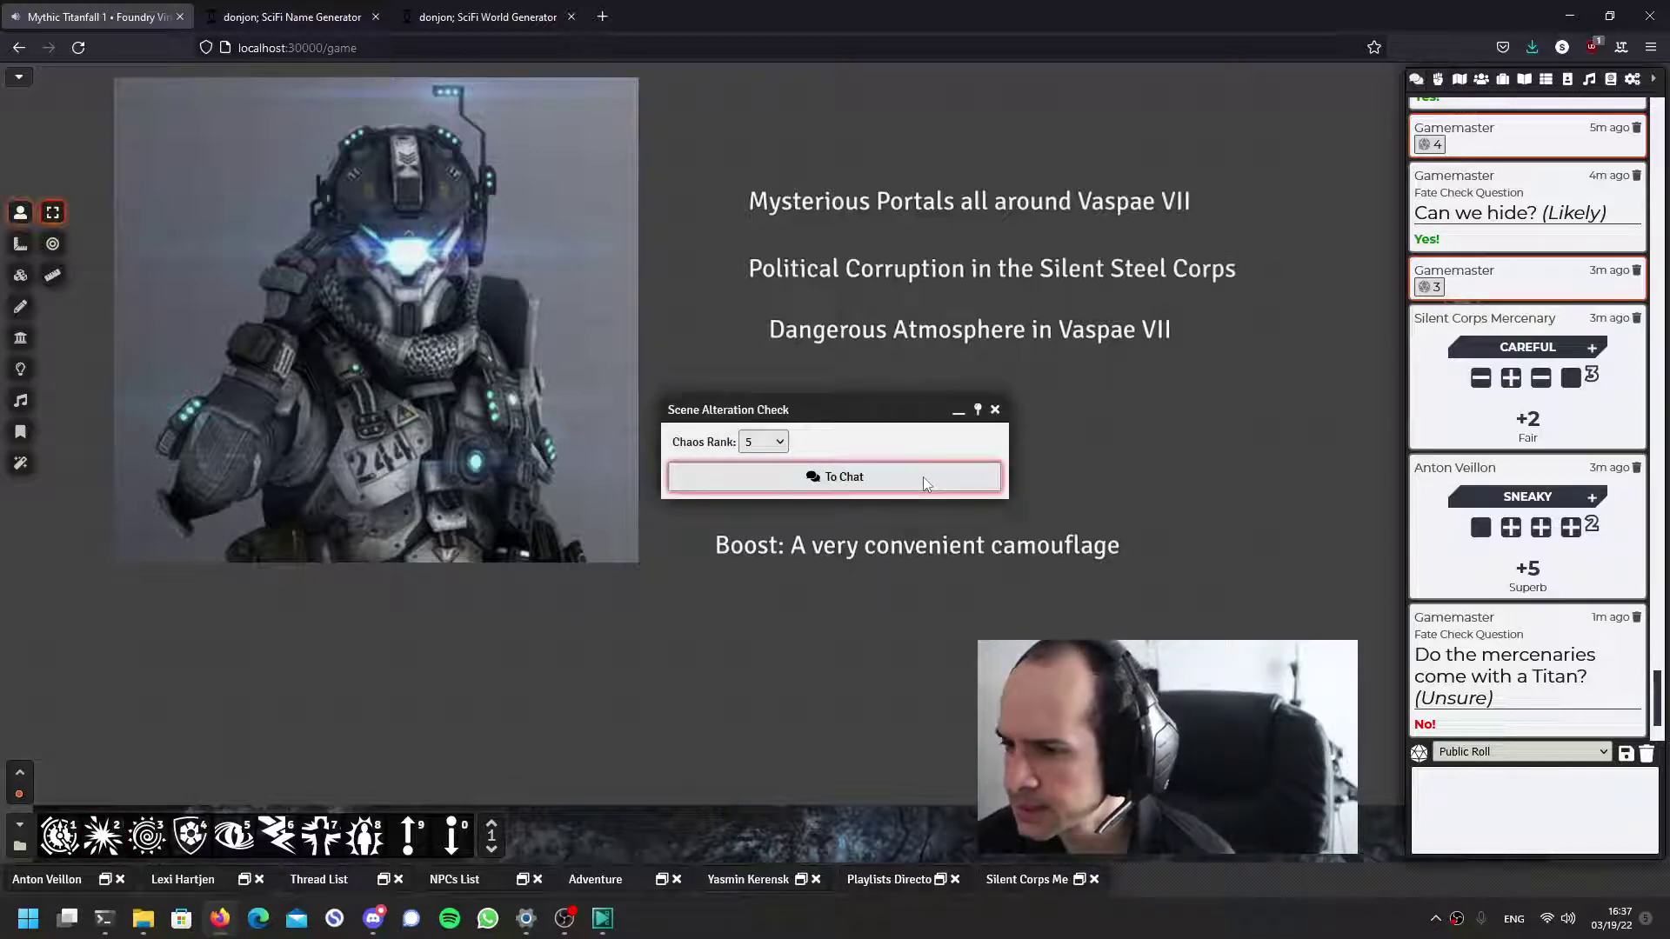
left_click(923, 477)
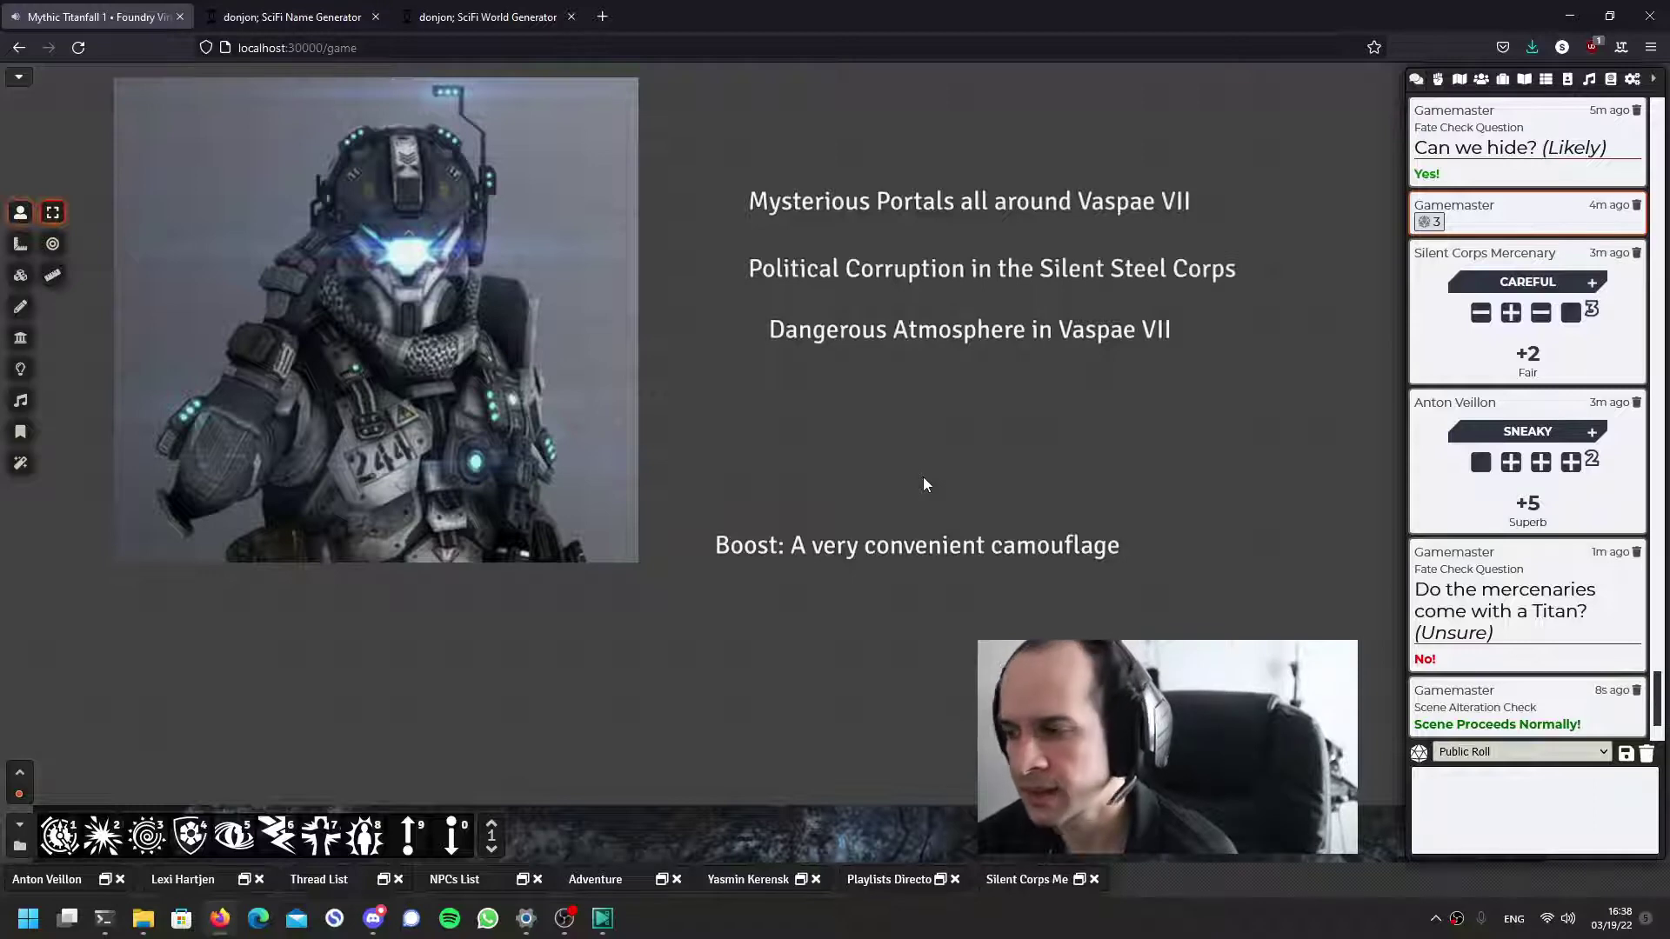
Write the Adventure journal's Scene 3 note: a Silent Steel corps squad is looking for Anton and Lexi
left_click(1524, 79)
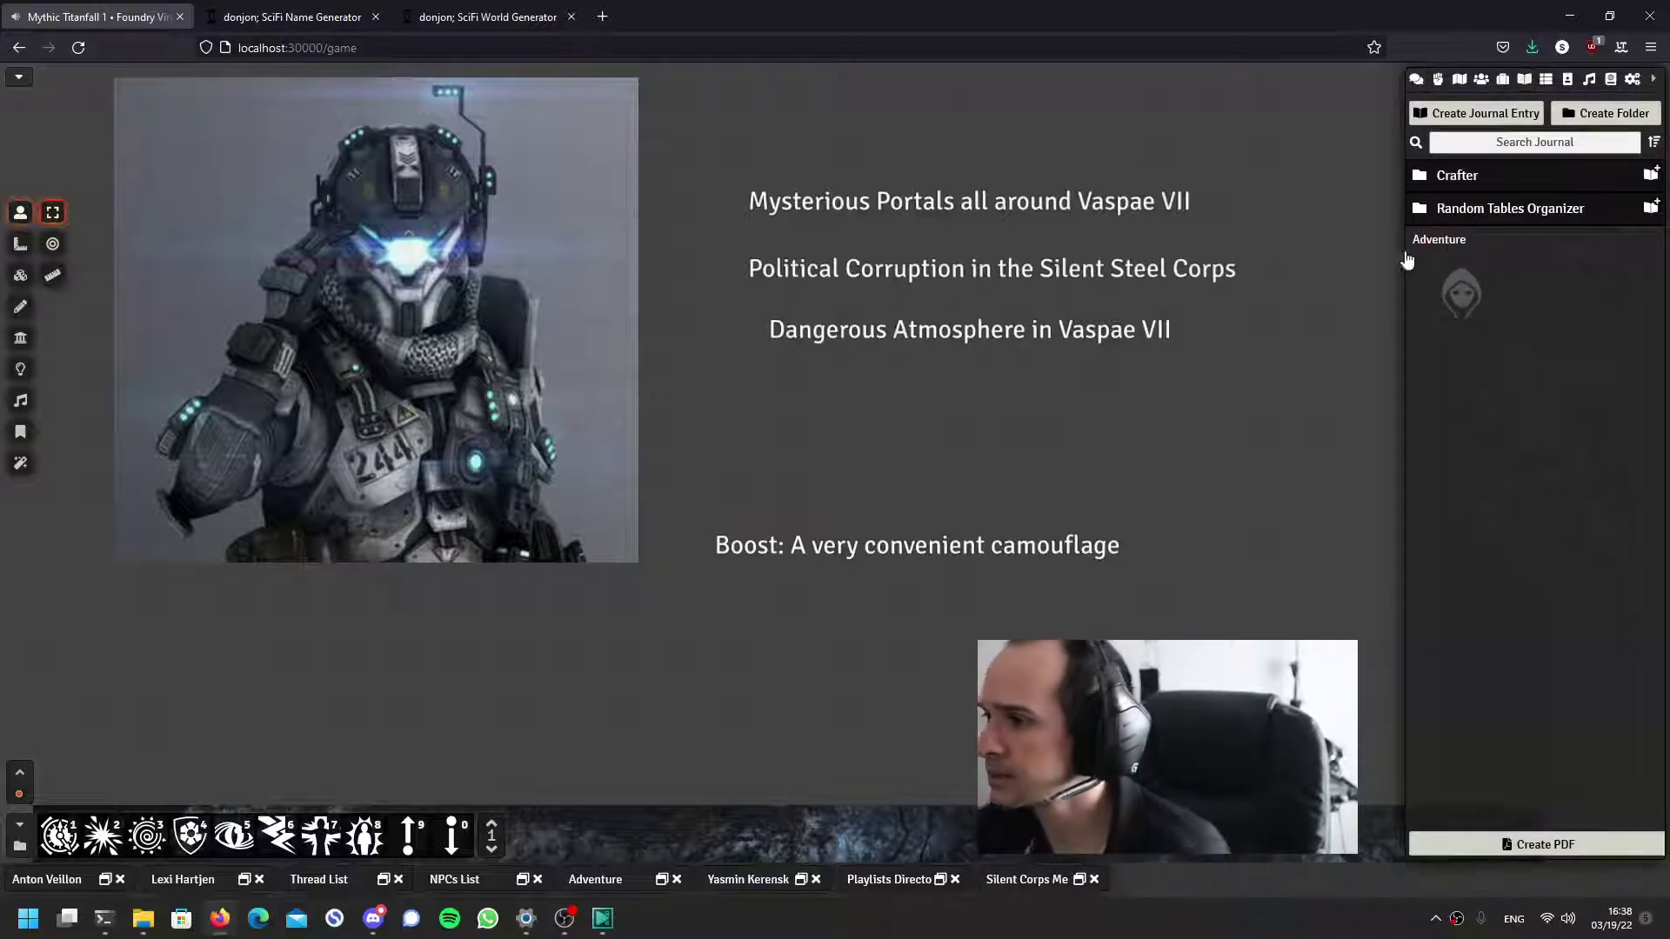
left_click(1440, 242)
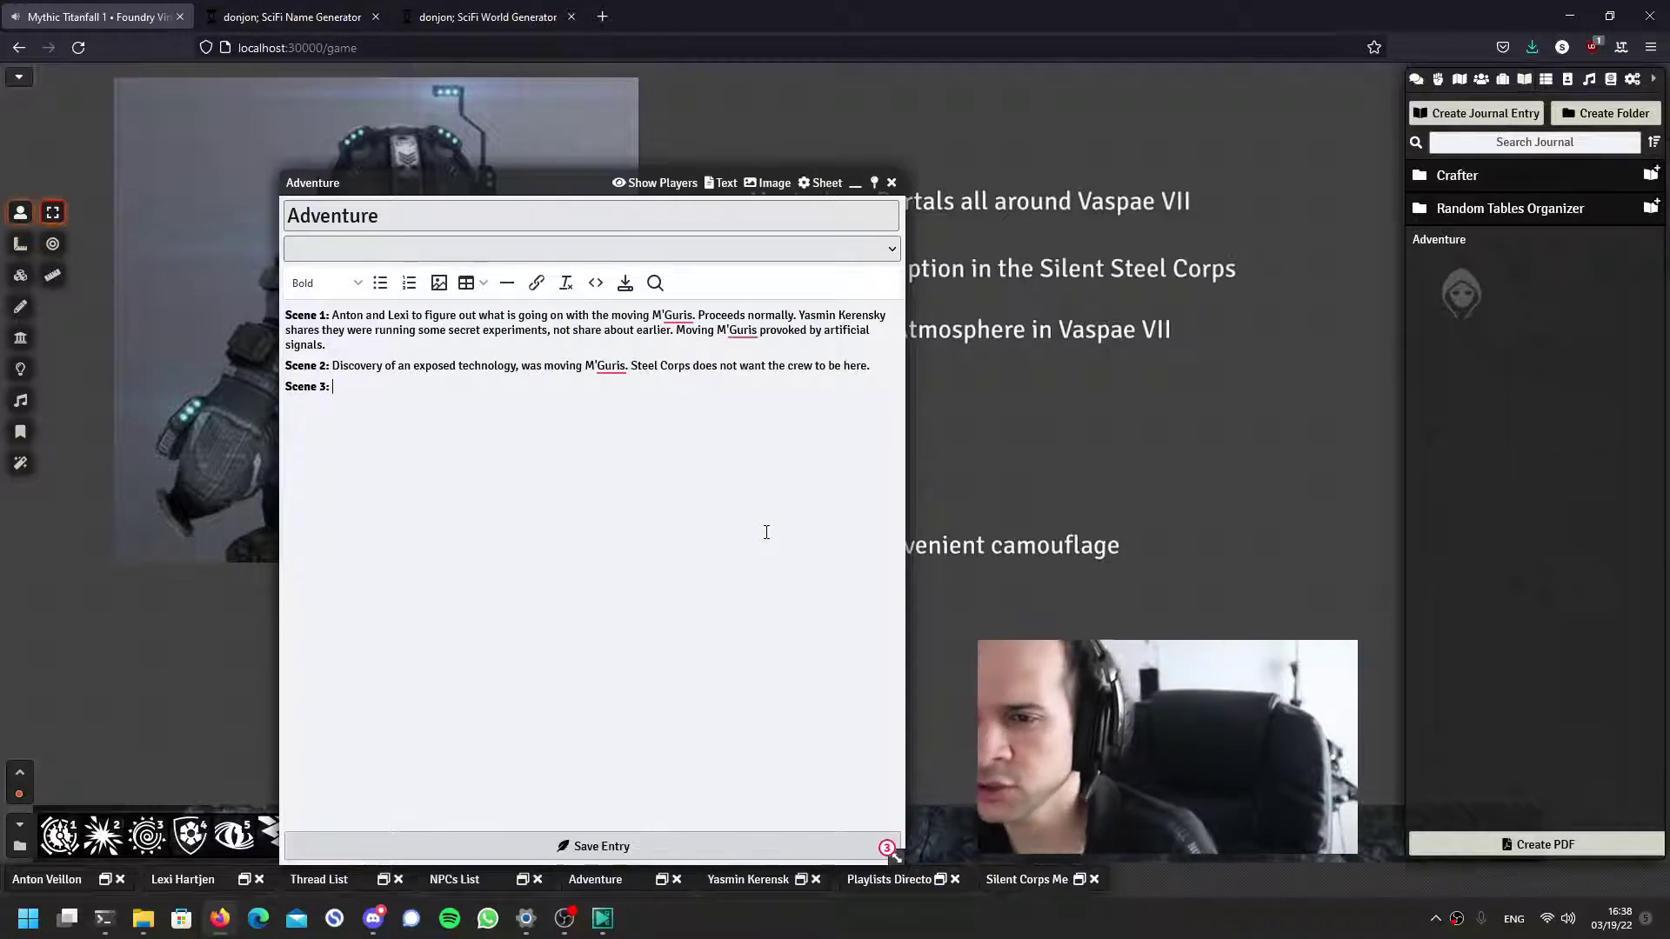
type("Anthon")
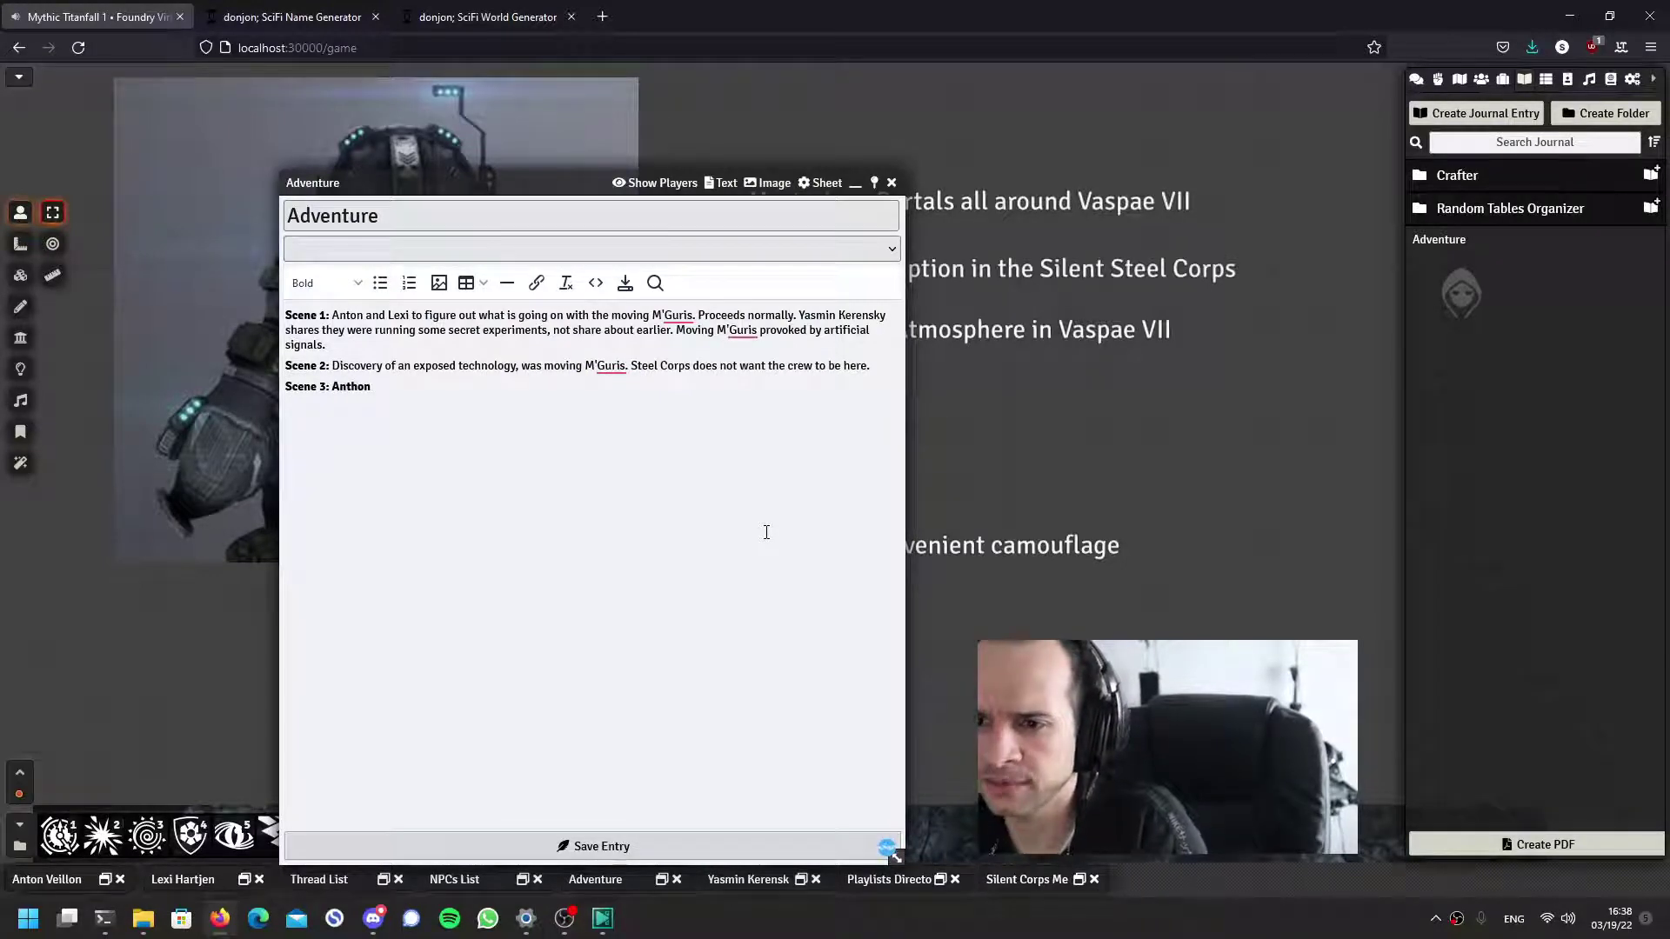
left_click(1481, 79)
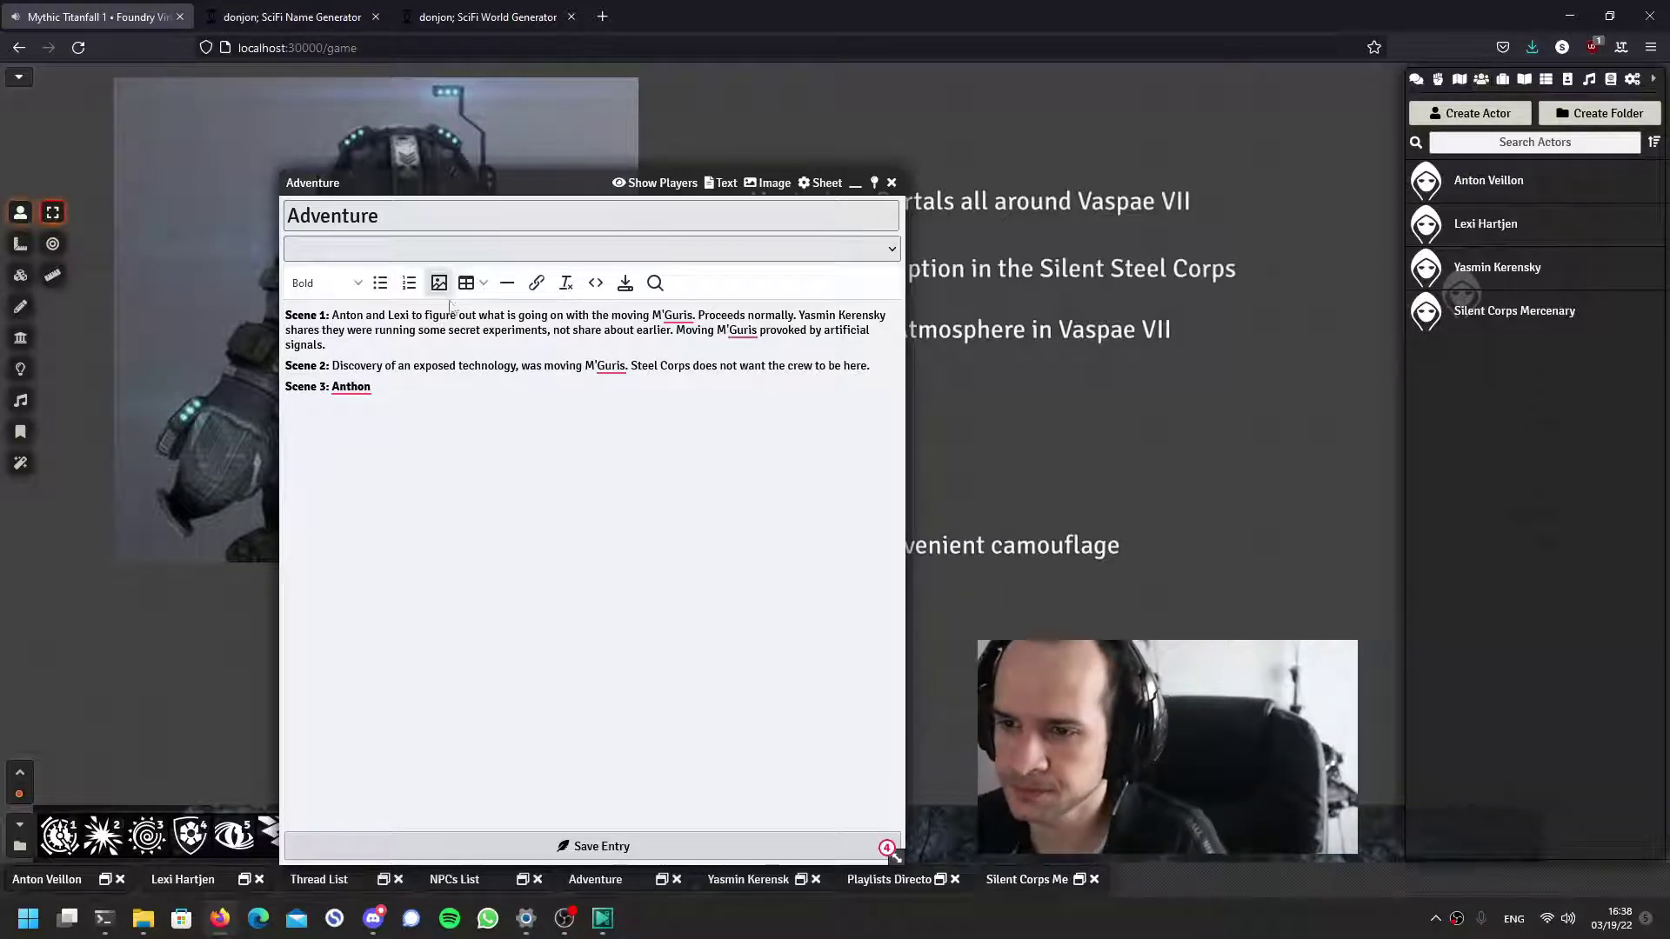
double_click(349, 386)
type("An")
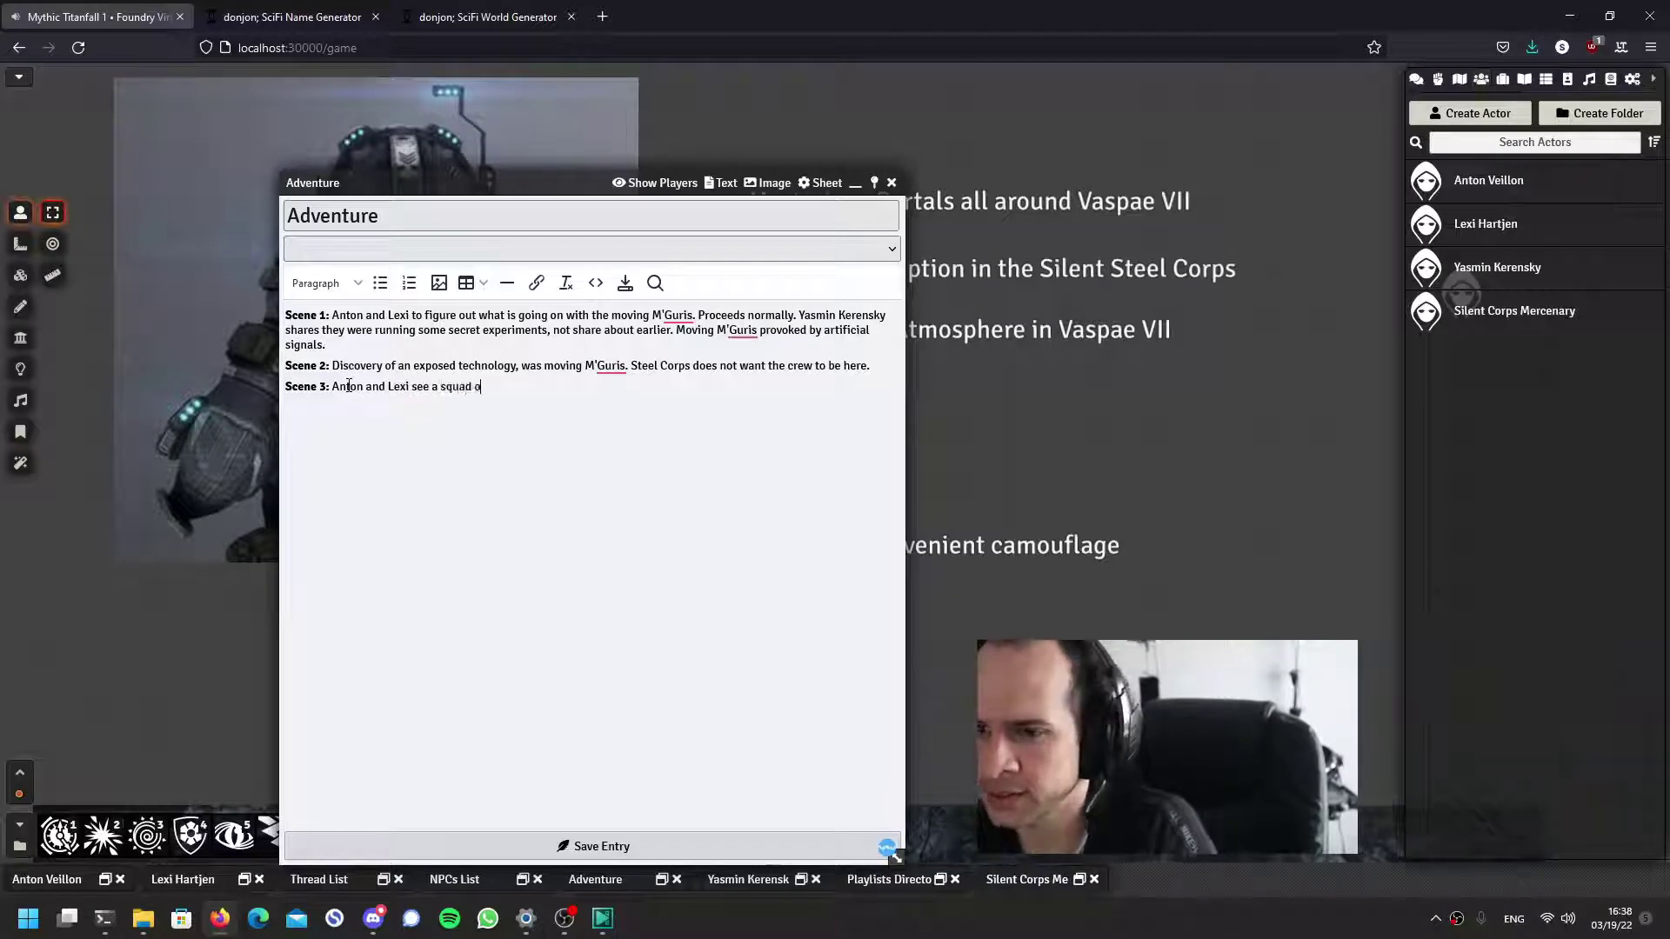
type("f Silent")
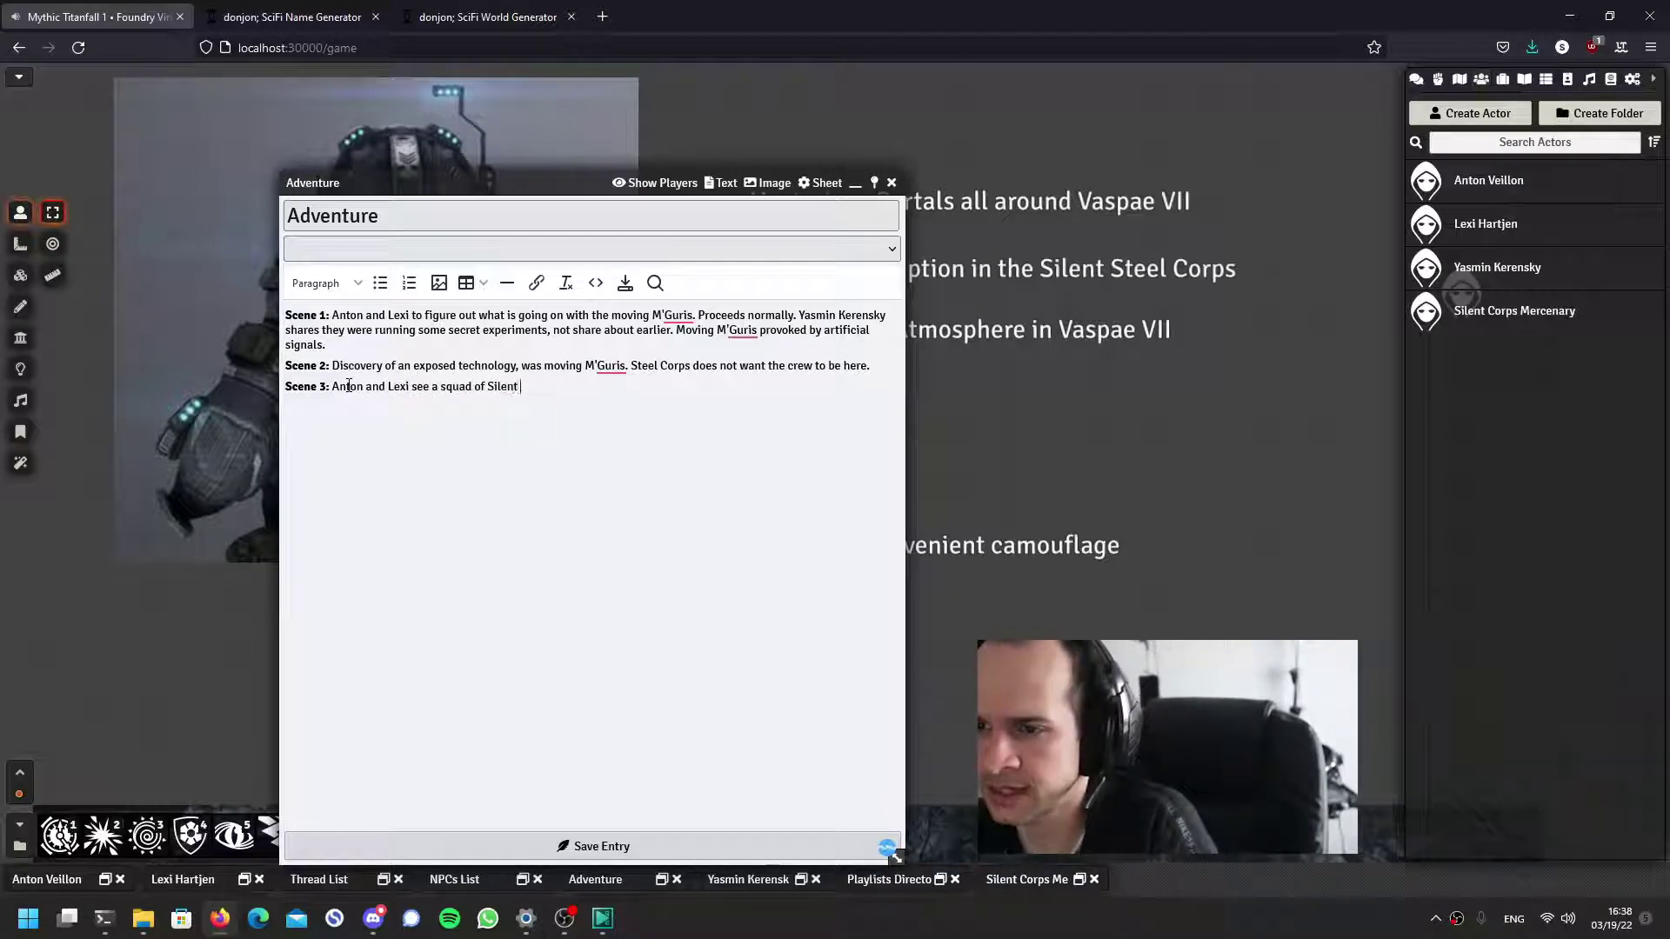
type("cor")
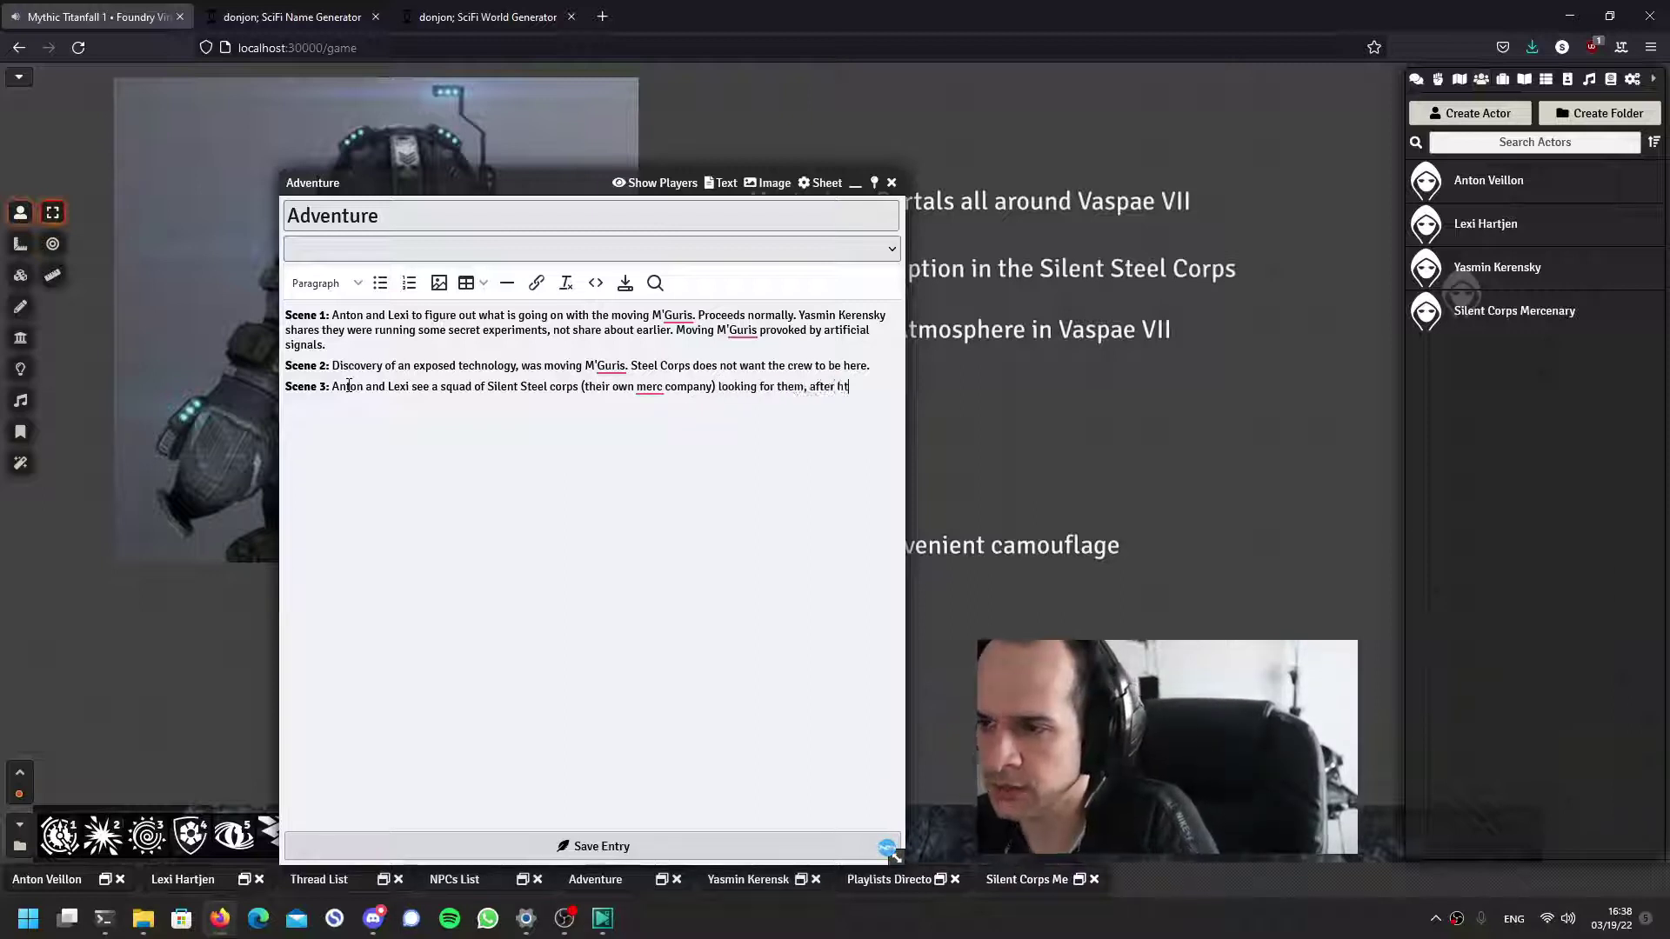
type("hey took mroe than the au")
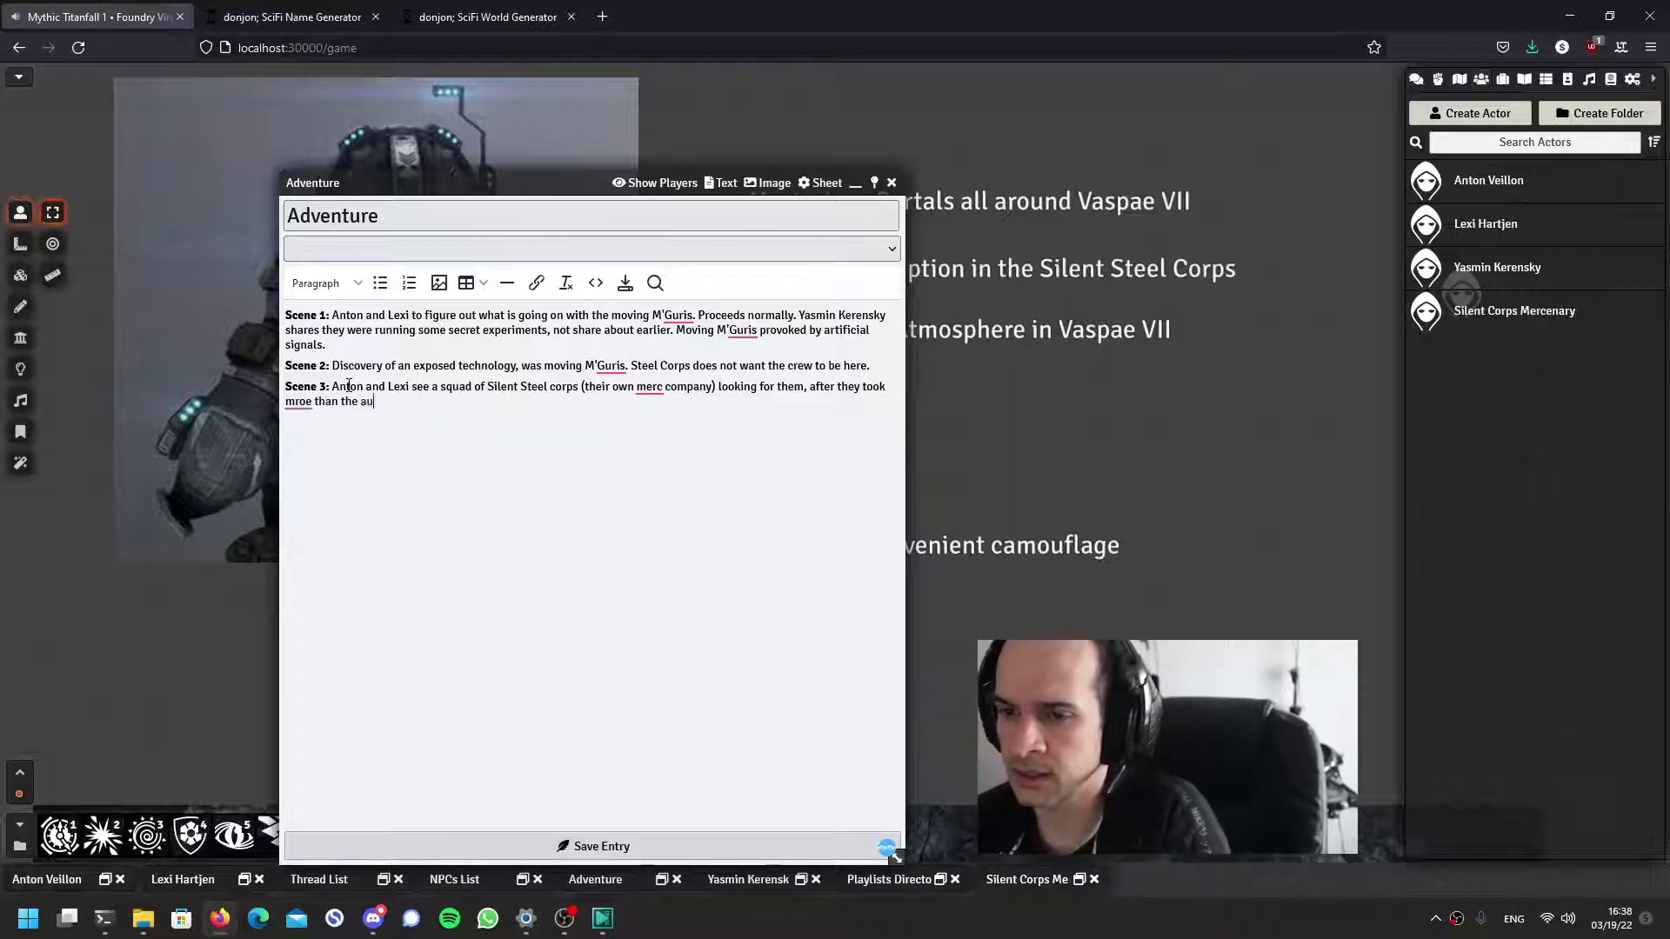
type("thorized time to study the")
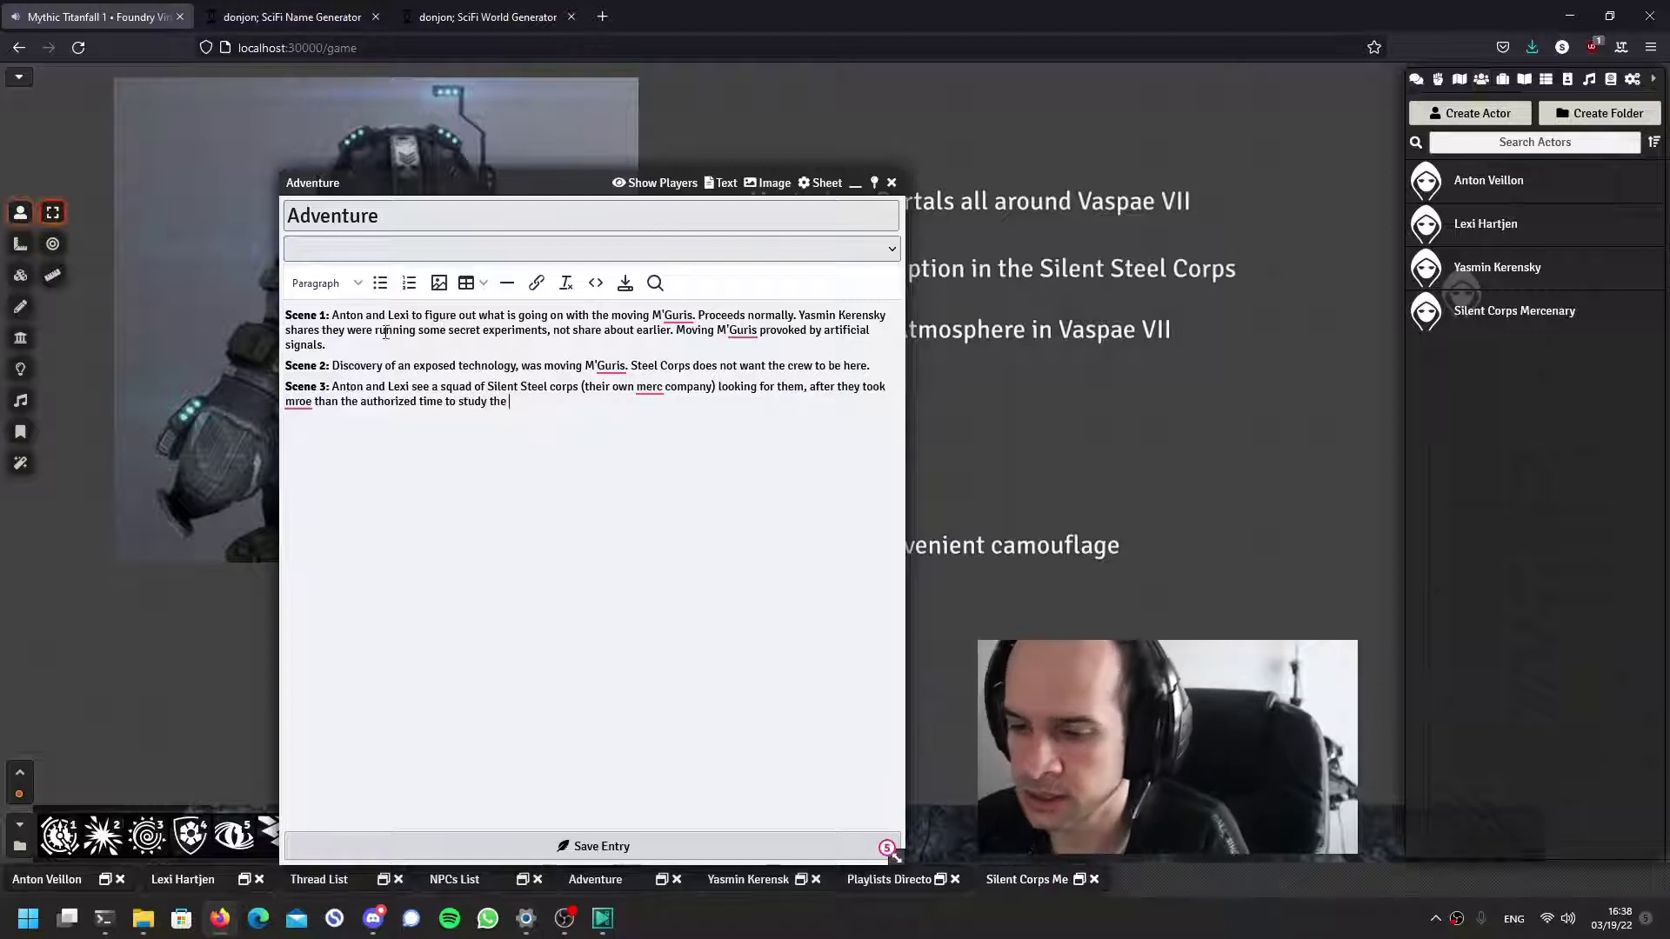
mouse_move(486, 184)
left_mouse_down()
mouse_move(568, 90)
mouse_move(662, 82)
left_mouse_up()
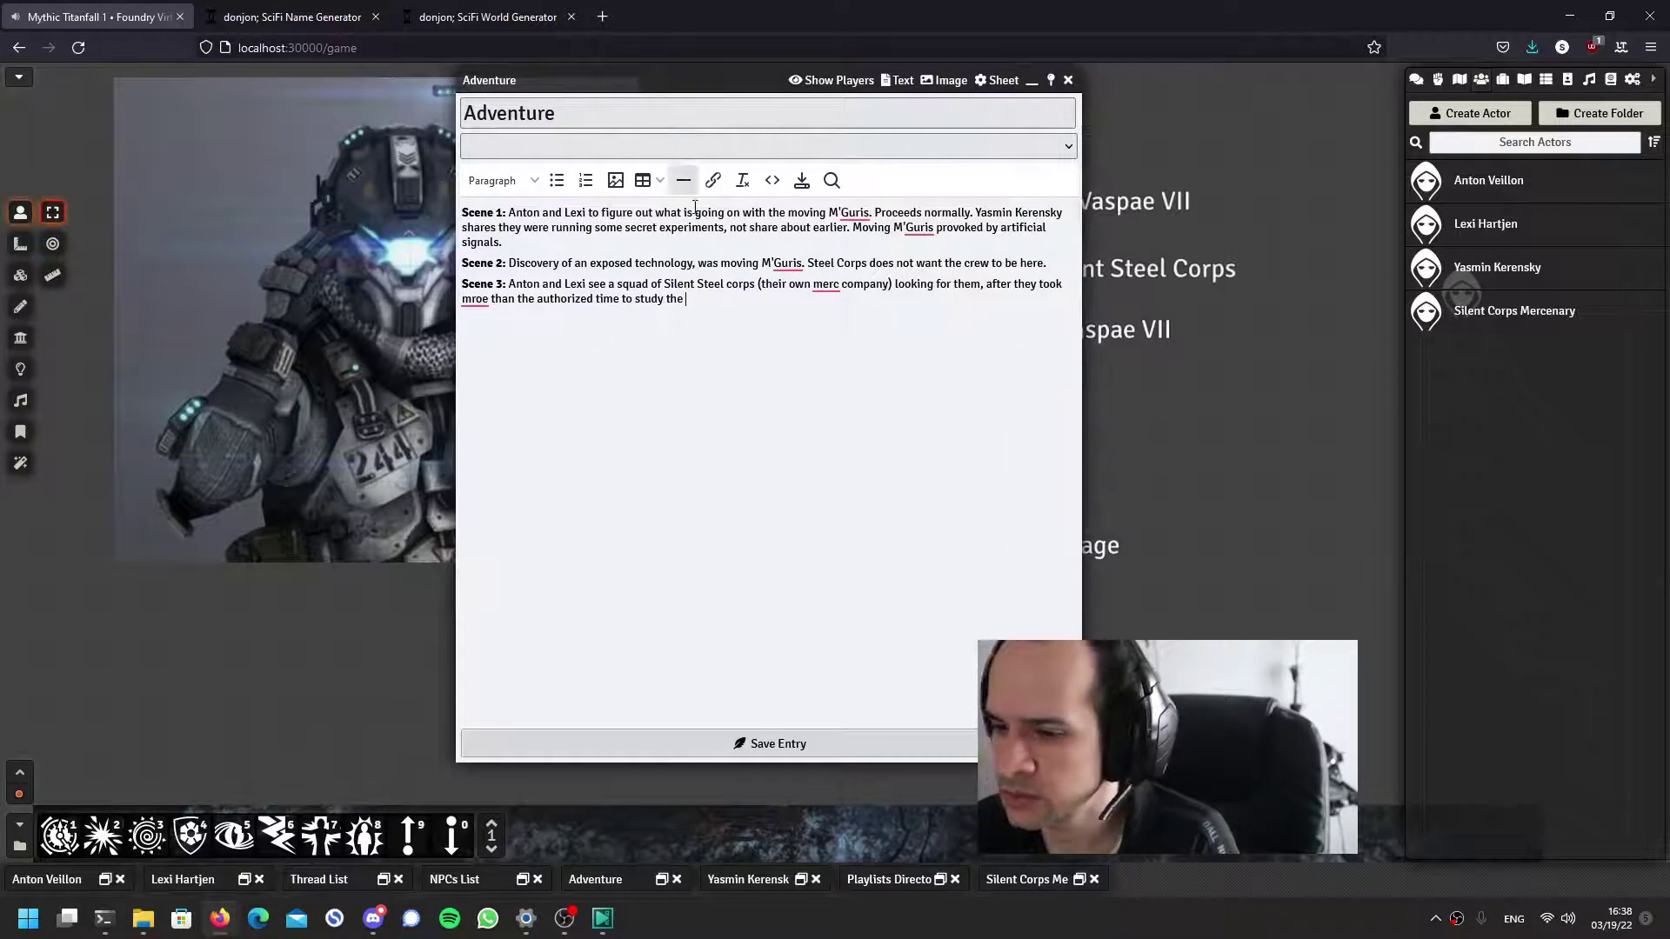
Open the NPCs List table and move it clear of the journal text
left_click(1546, 80)
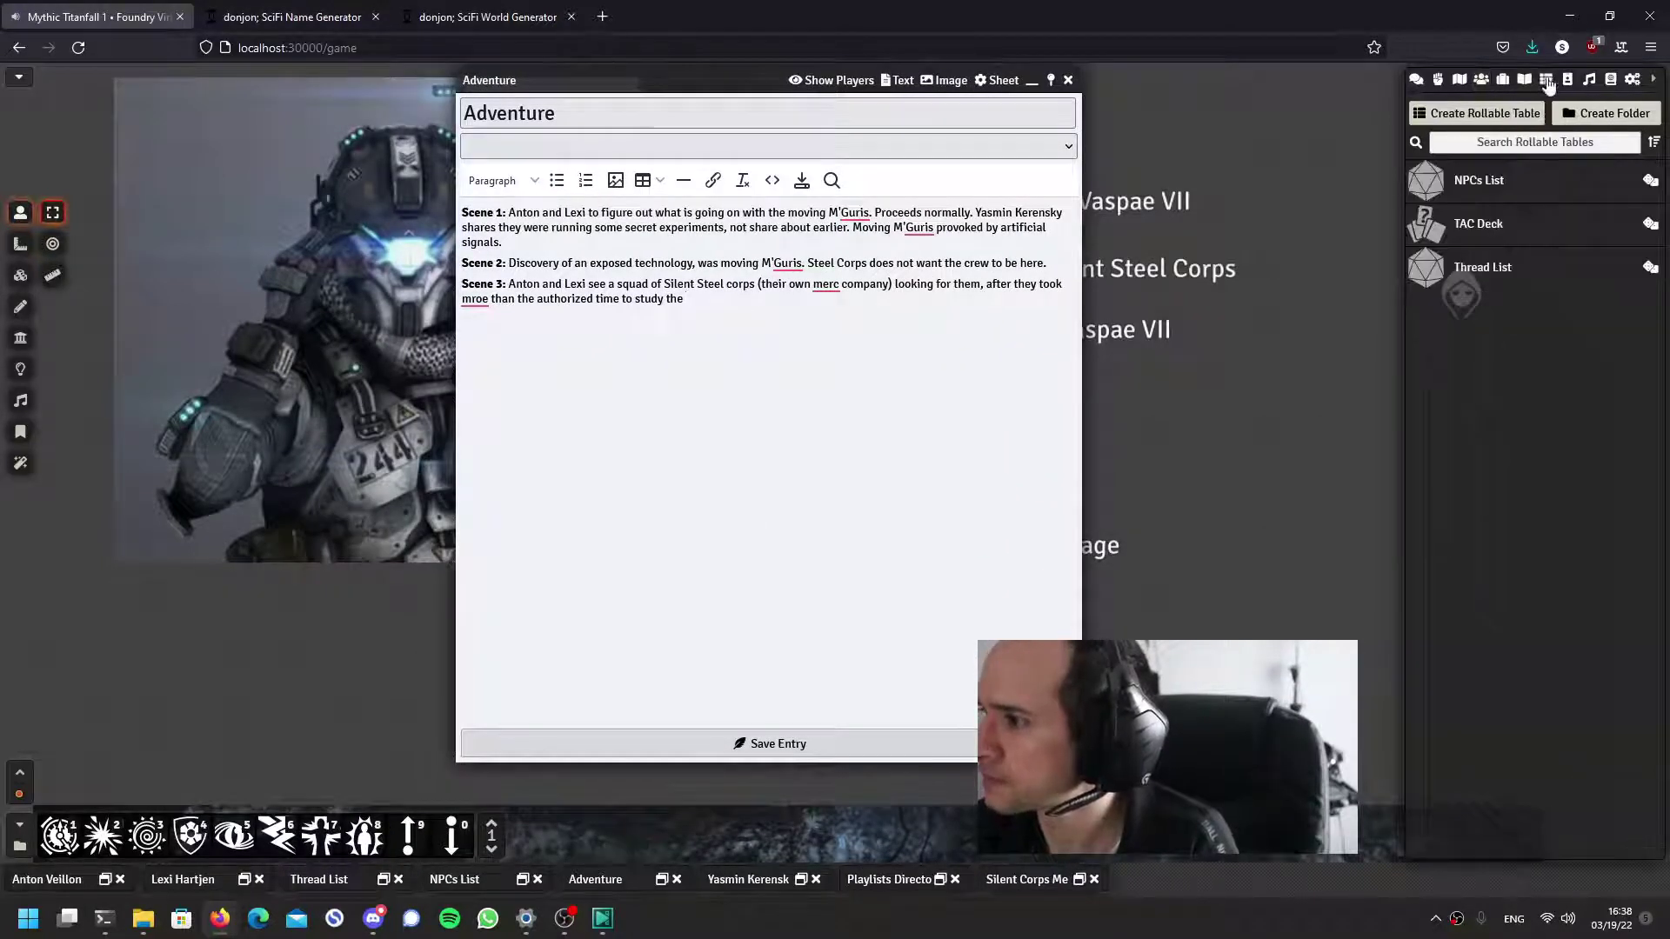
left_click(1482, 269)
left_click(1484, 181)
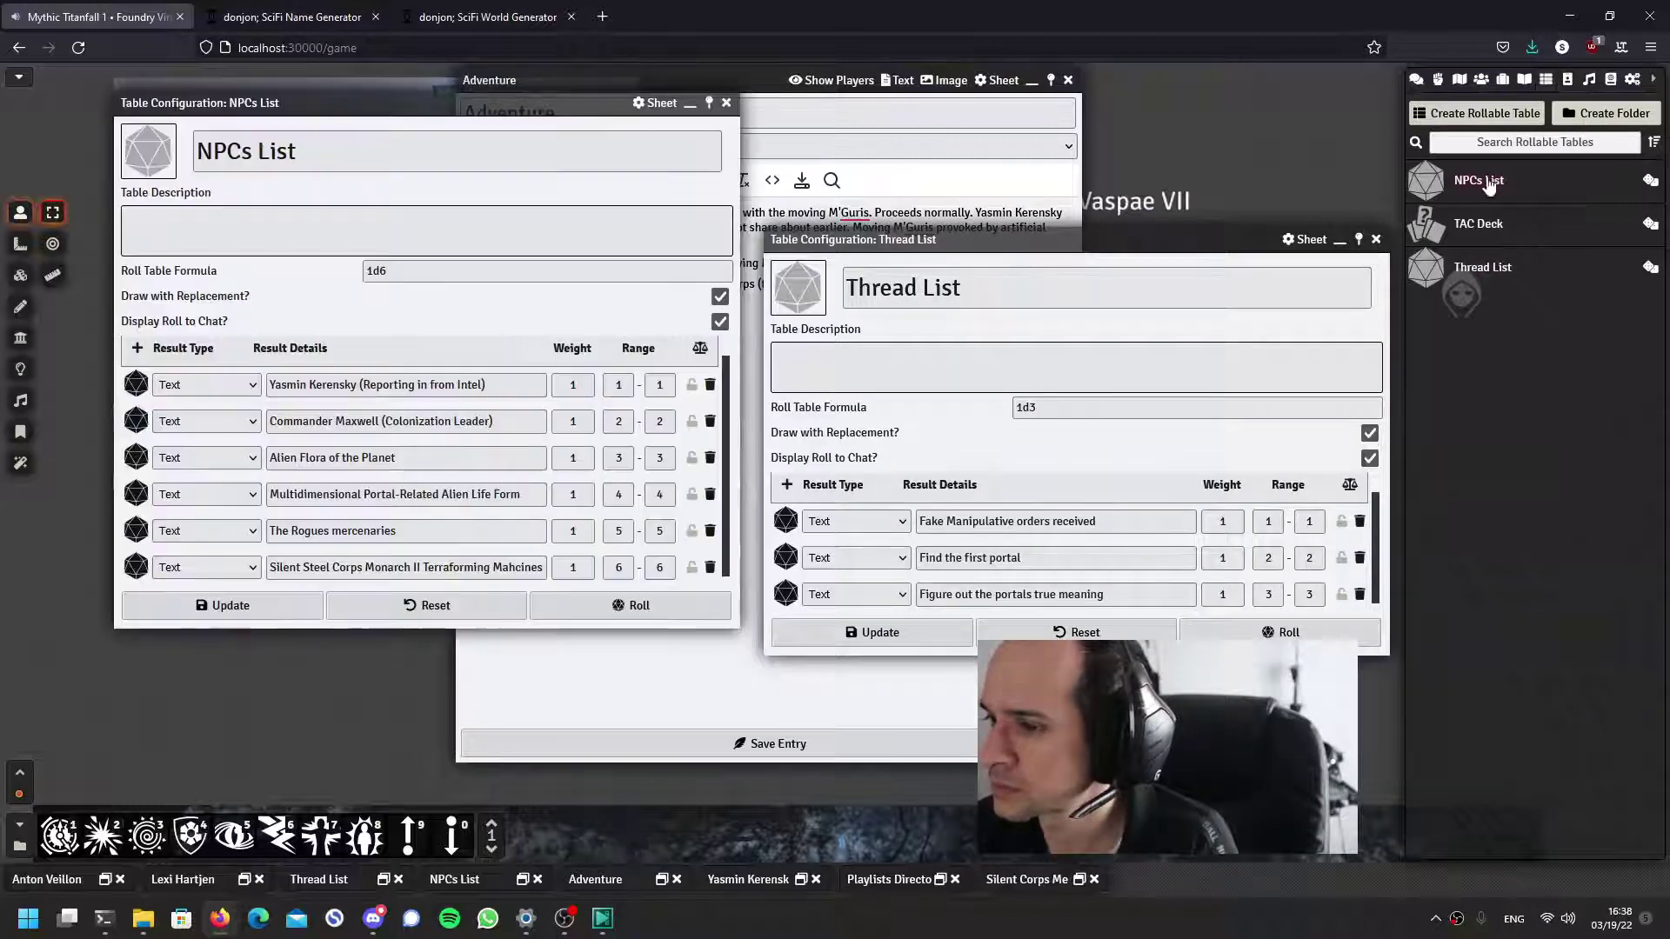
left_click(1376, 239)
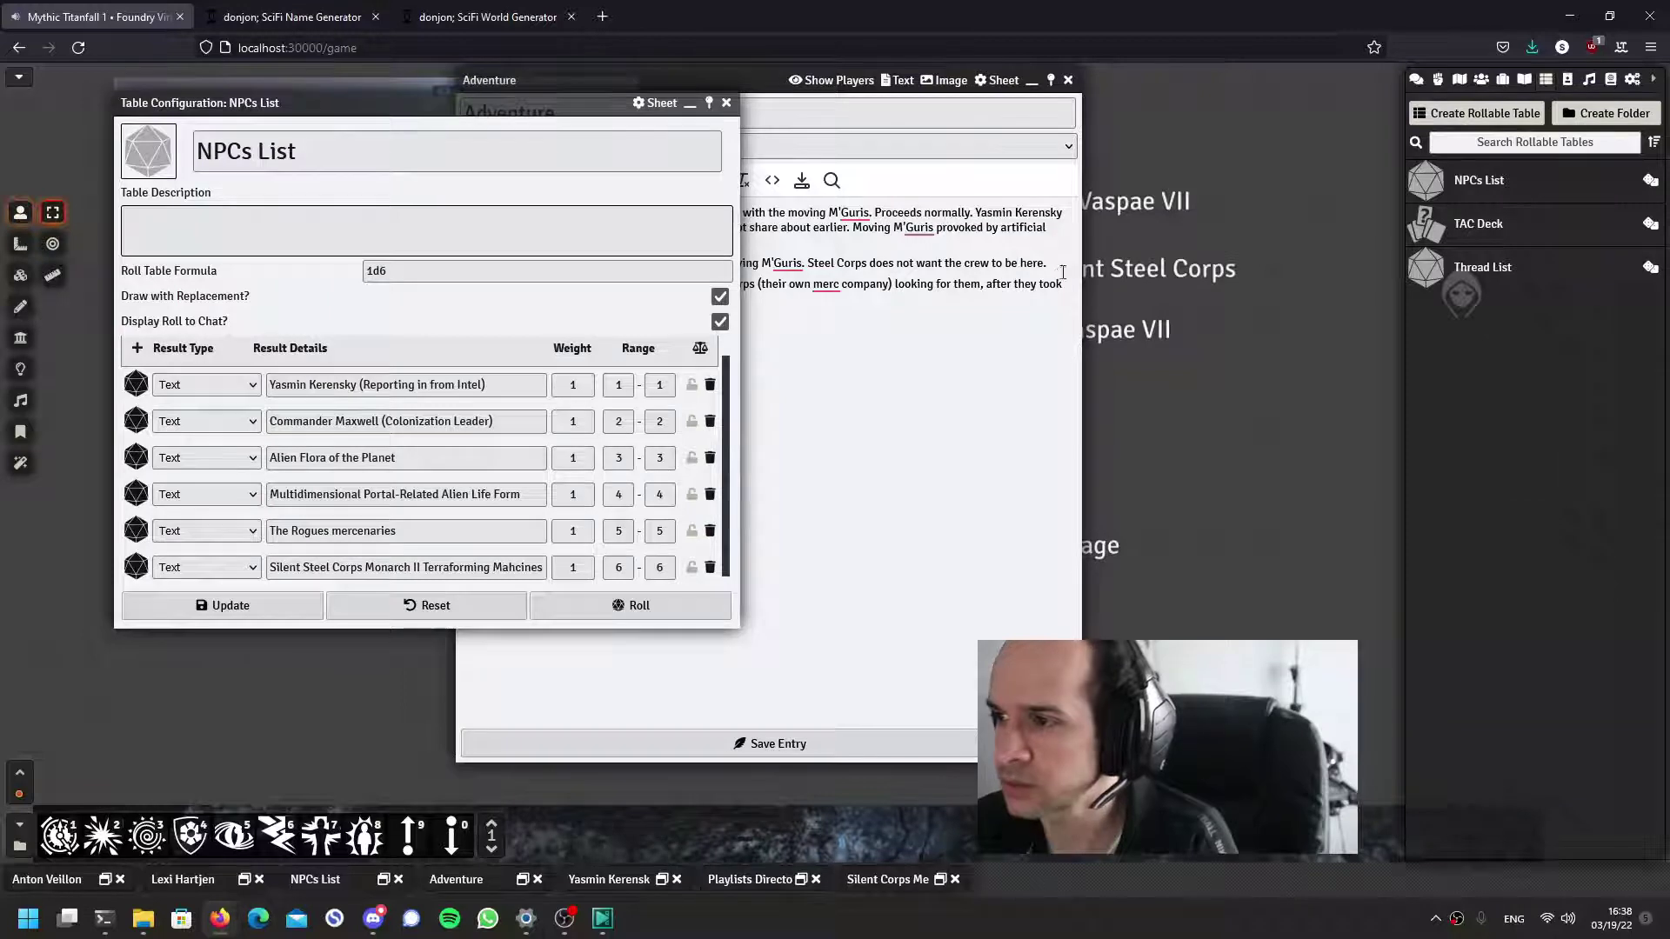
mouse_move(507, 115)
left_mouse_down()
mouse_move(1427, 309)
mouse_move(1238, 290)
left_mouse_up()
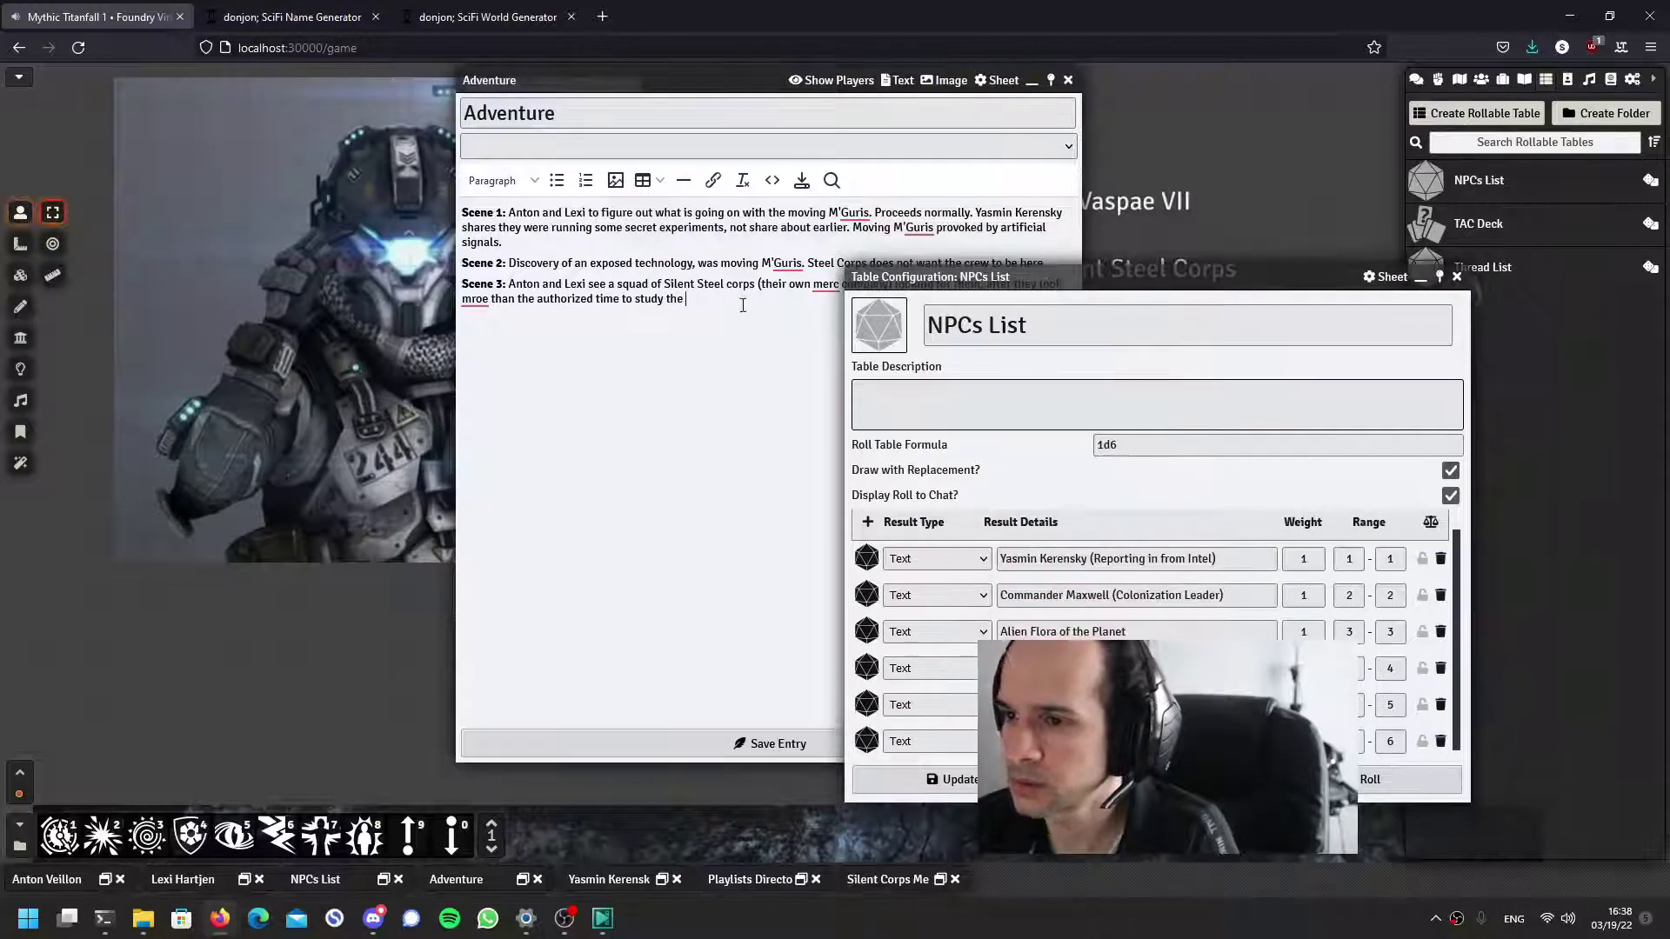
Finish Scene 3 with 'Anton and Lexi, managed to stay hidden', save it, and reopen Thread List
type("Monarch")
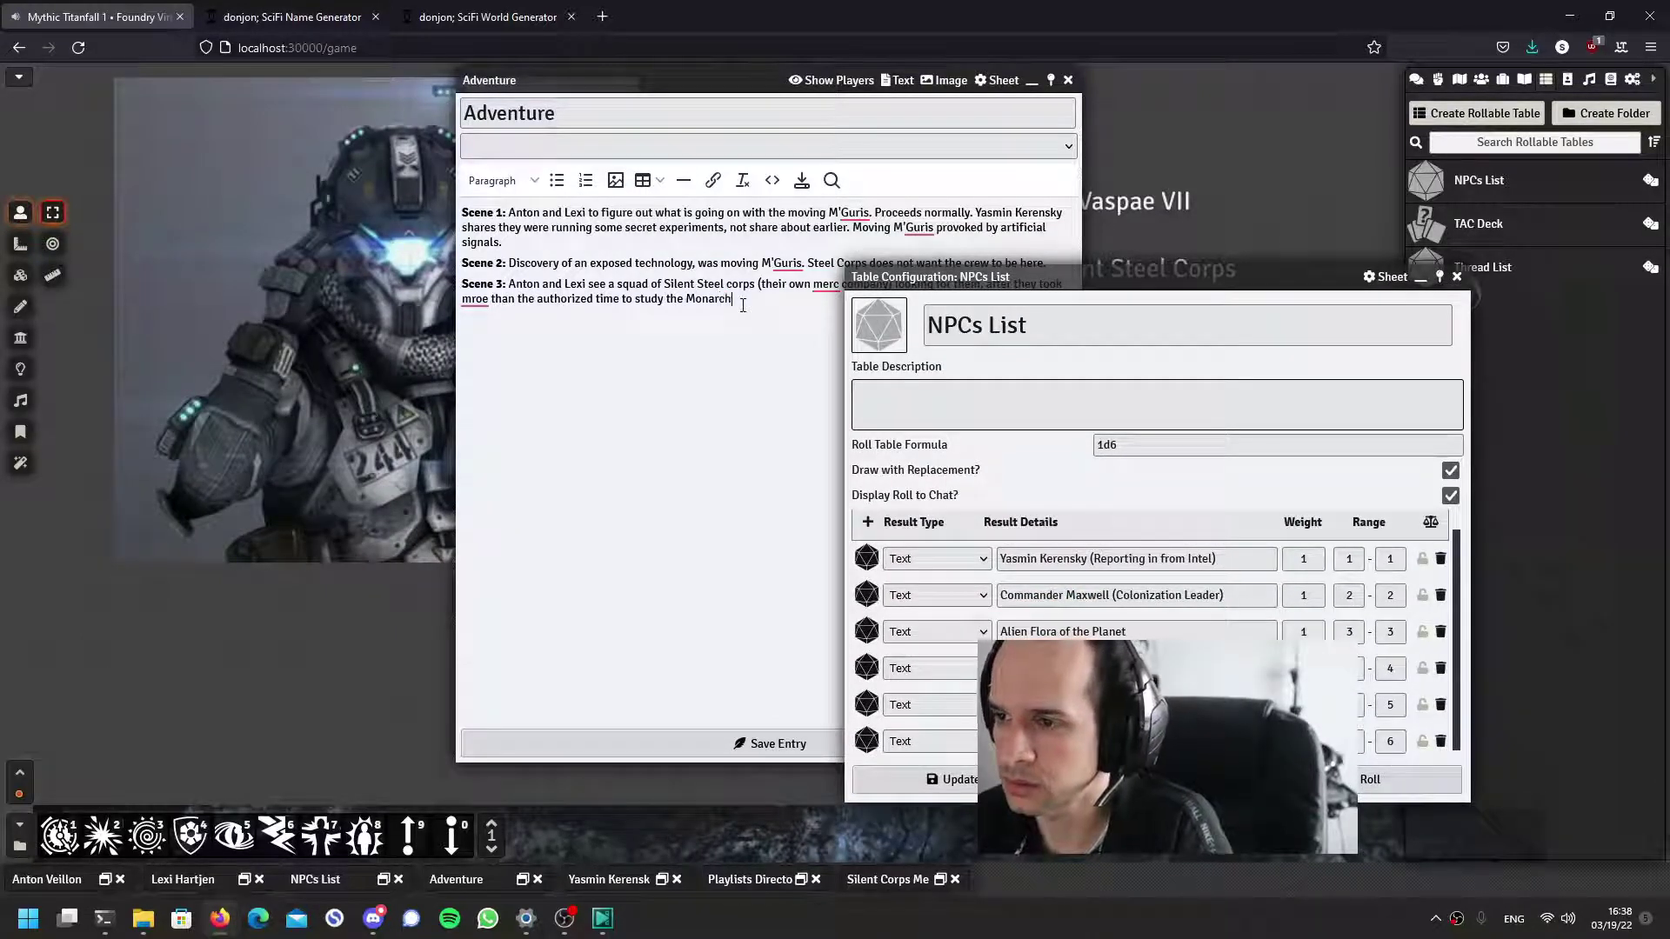
type(" II. Ant")
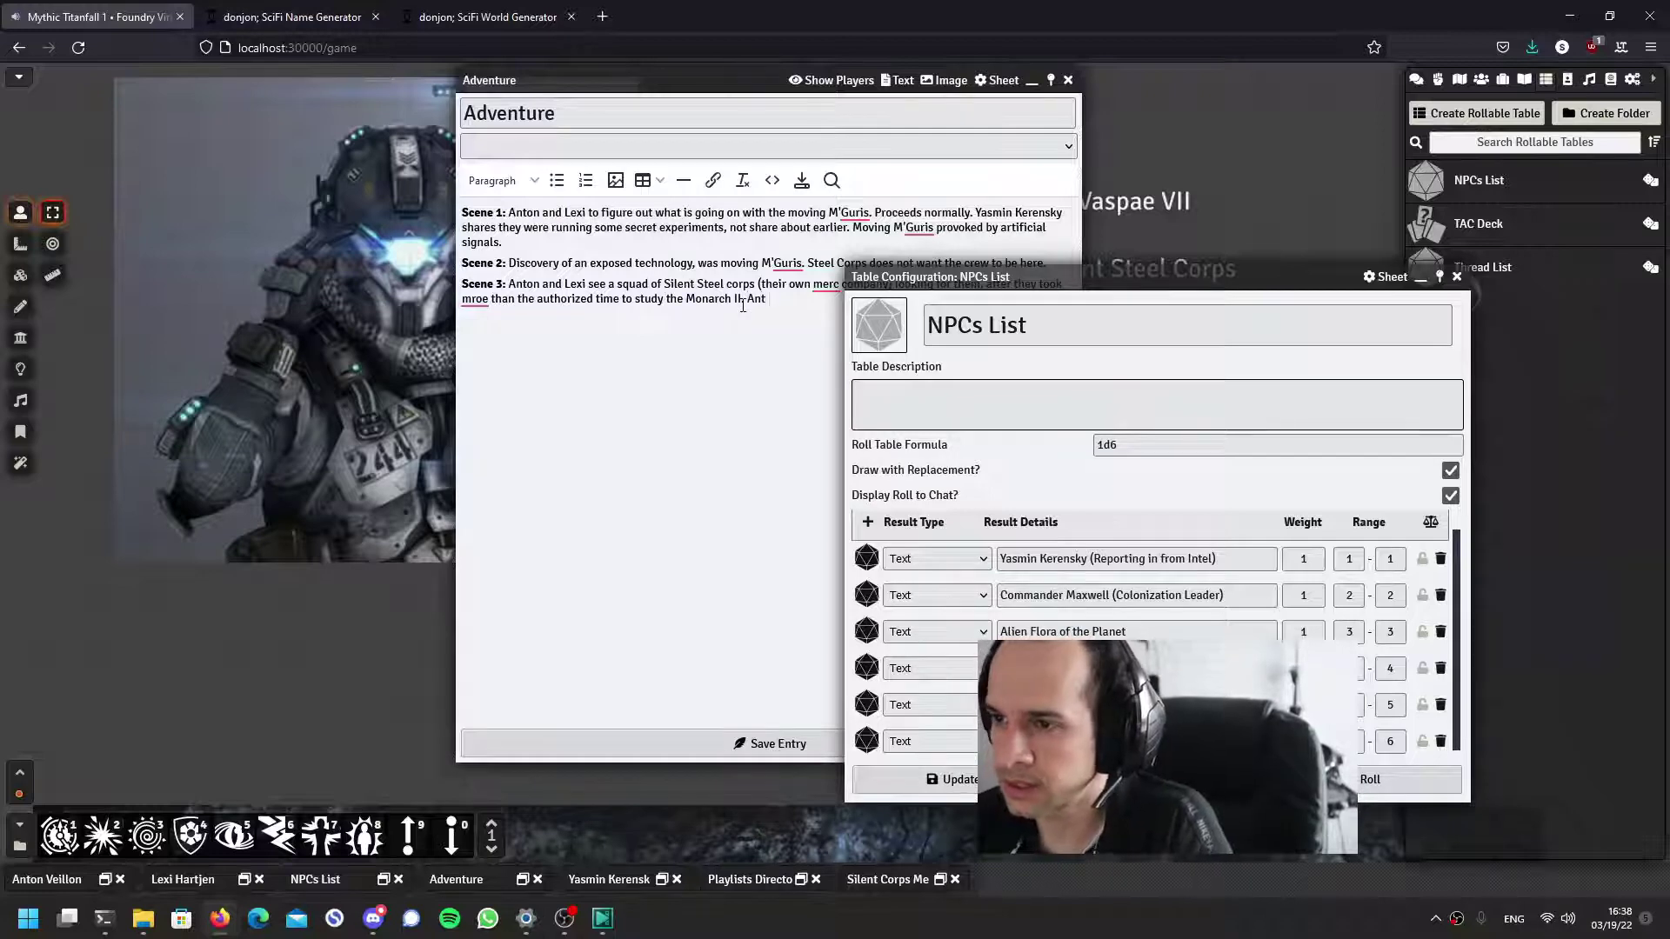
type("on and Lexi, ma")
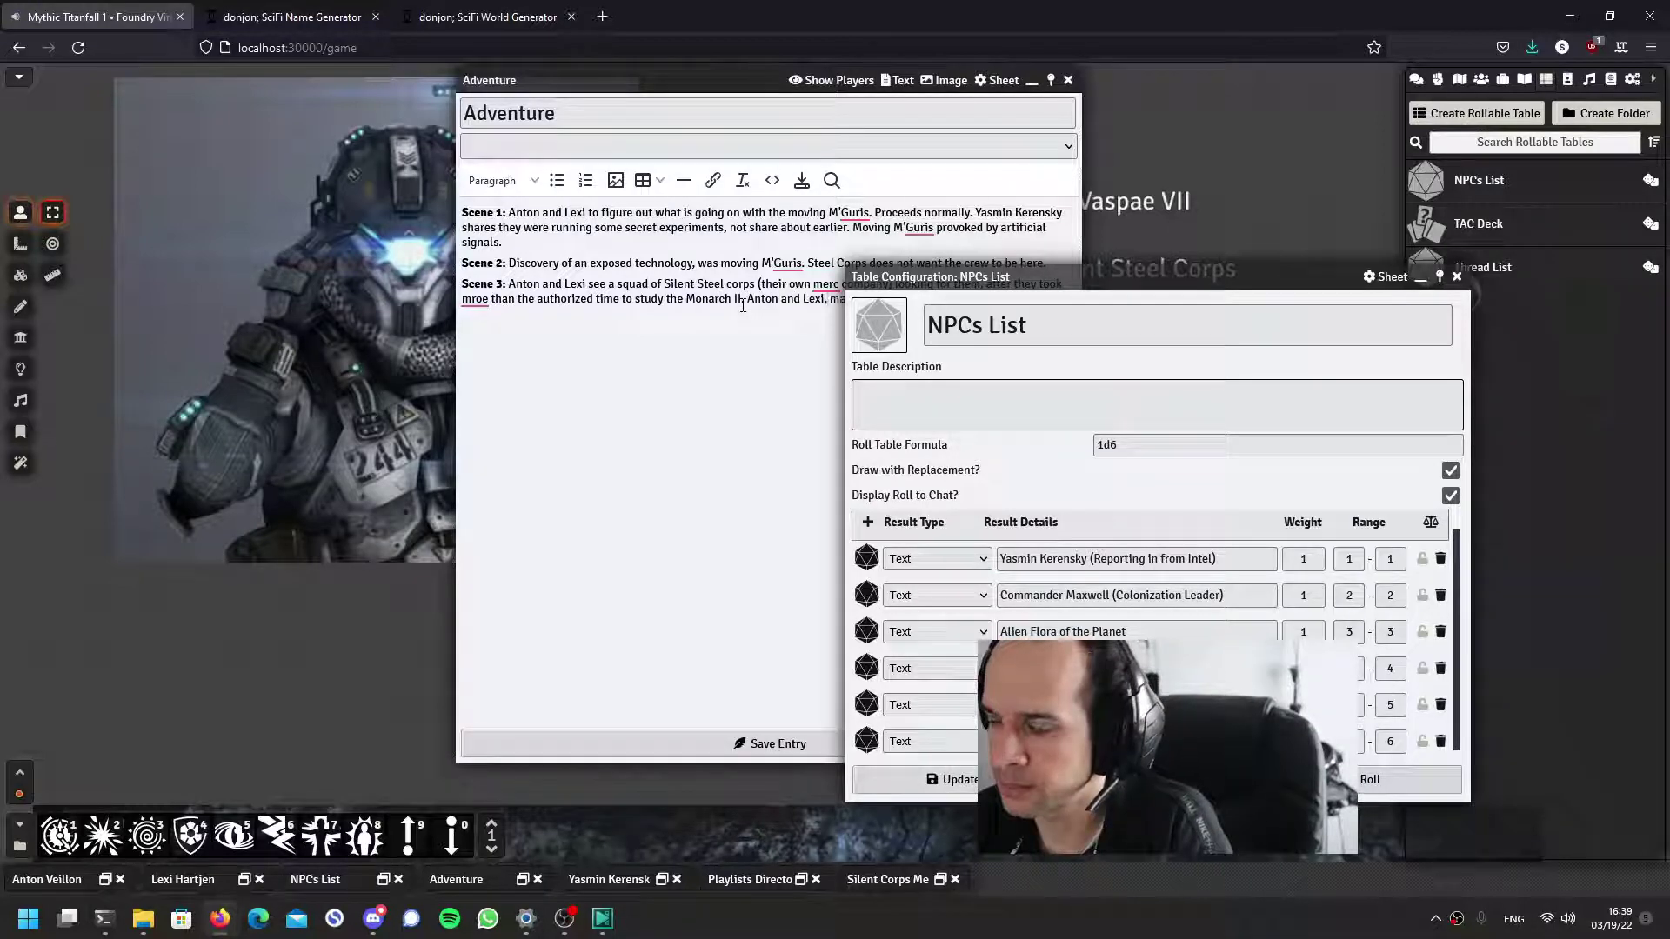
type("naged to stay hidden")
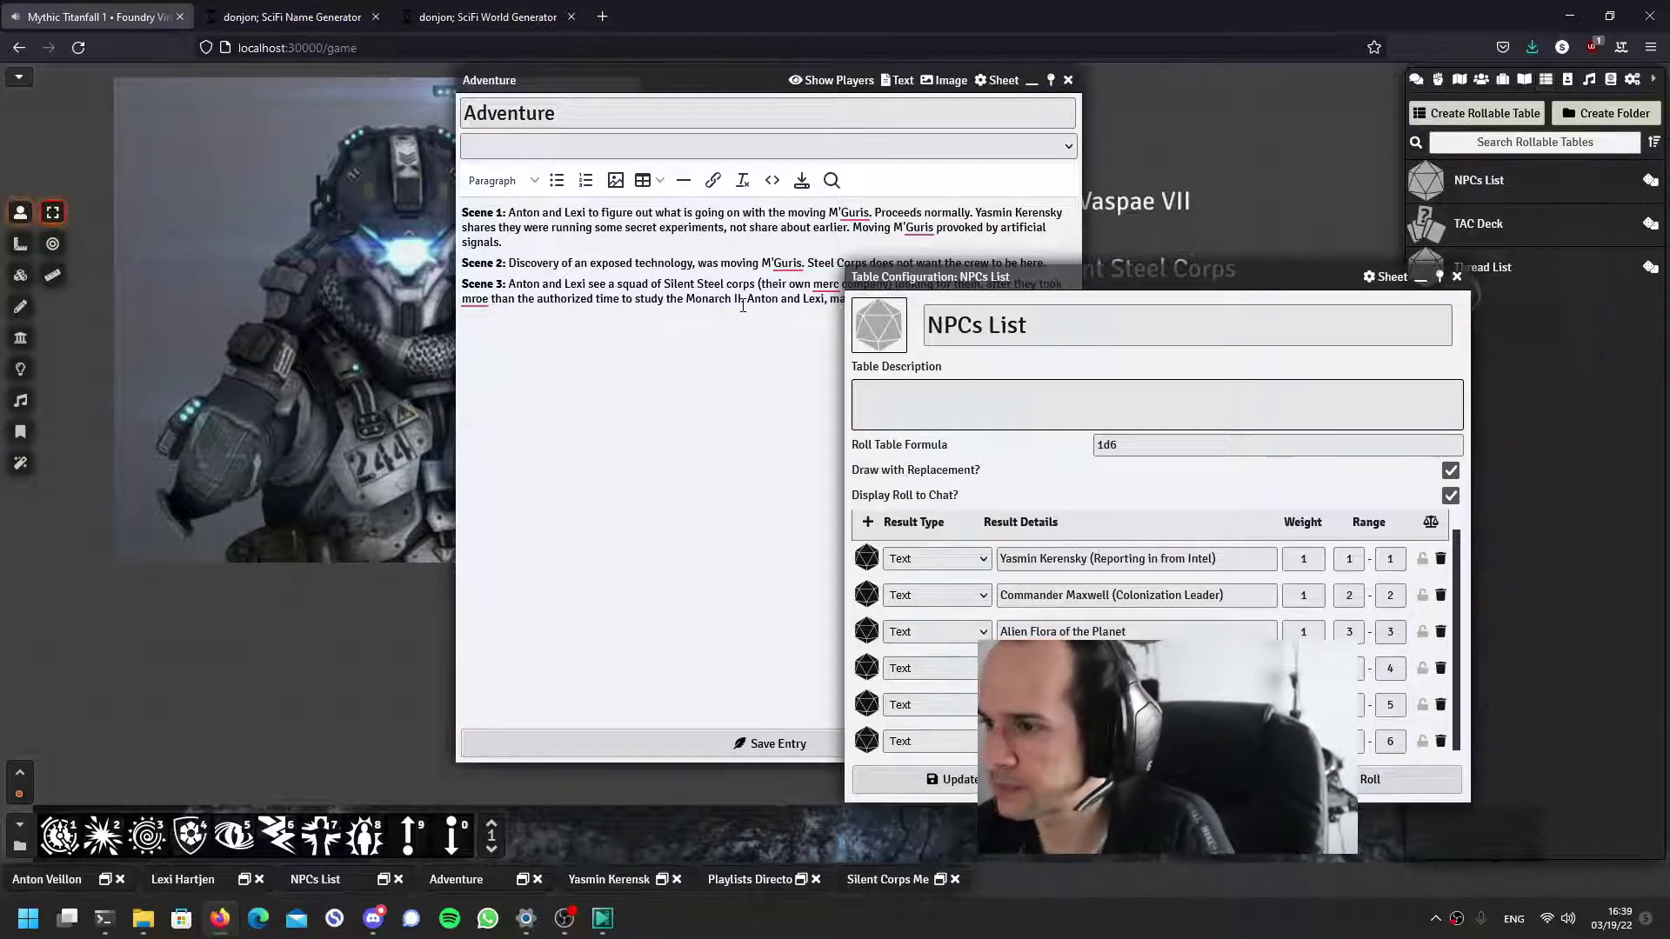
key("ctrl+s")
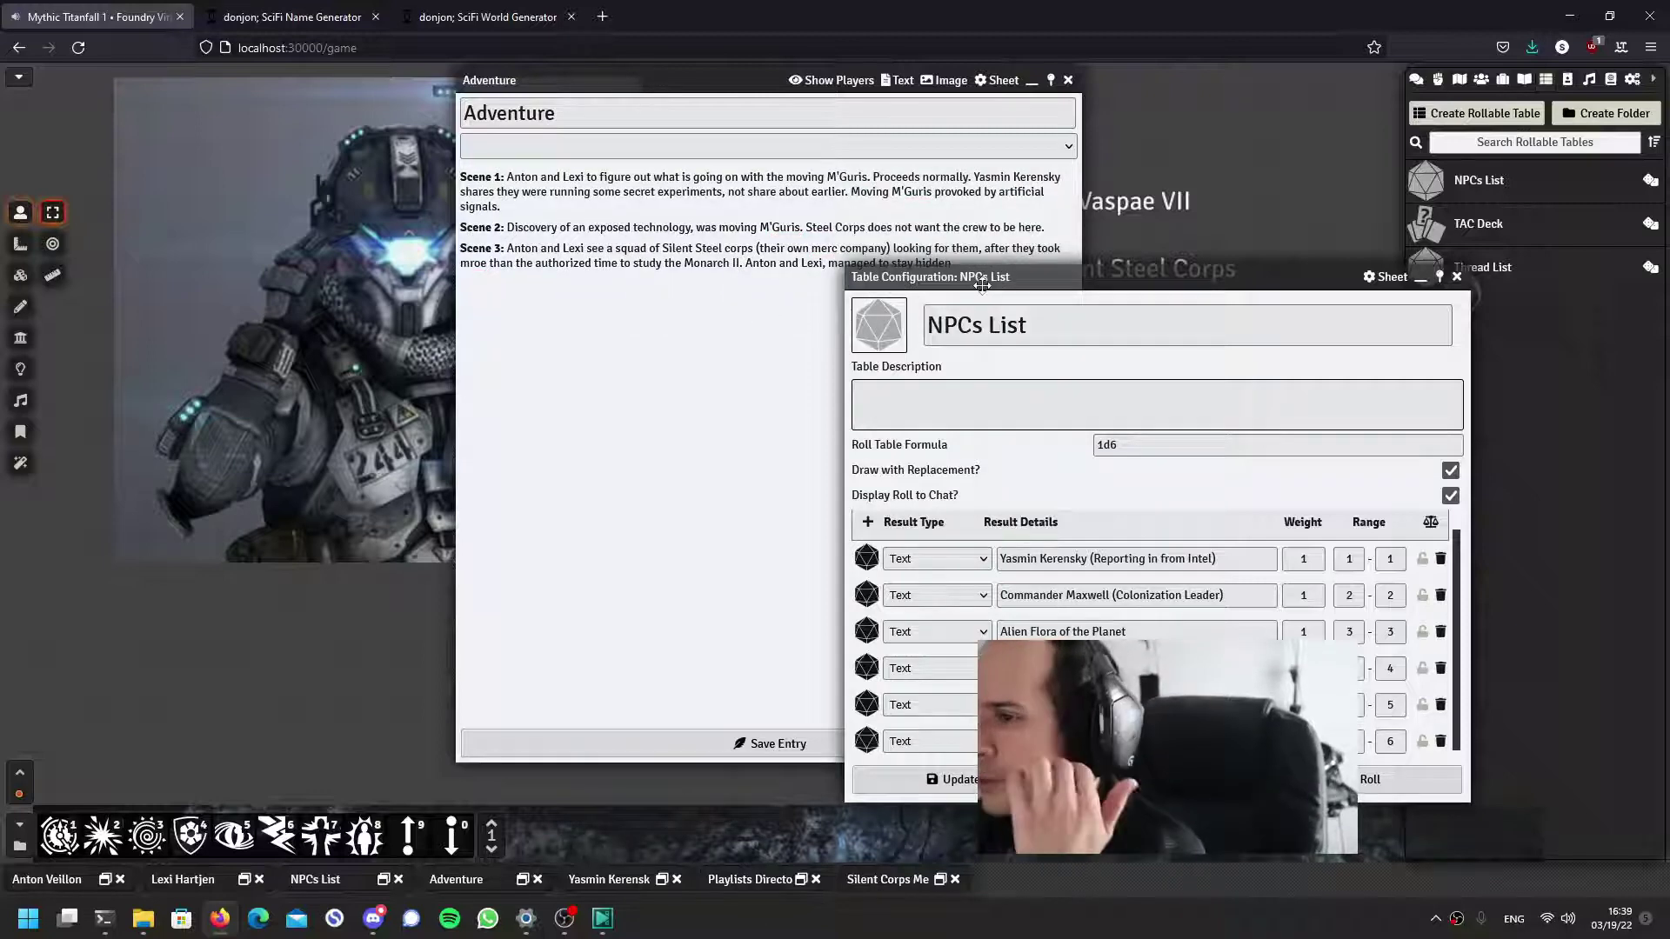
mouse_move(976, 285)
left_mouse_down()
mouse_move(755, 295)
mouse_move(775, 164)
left_mouse_up()
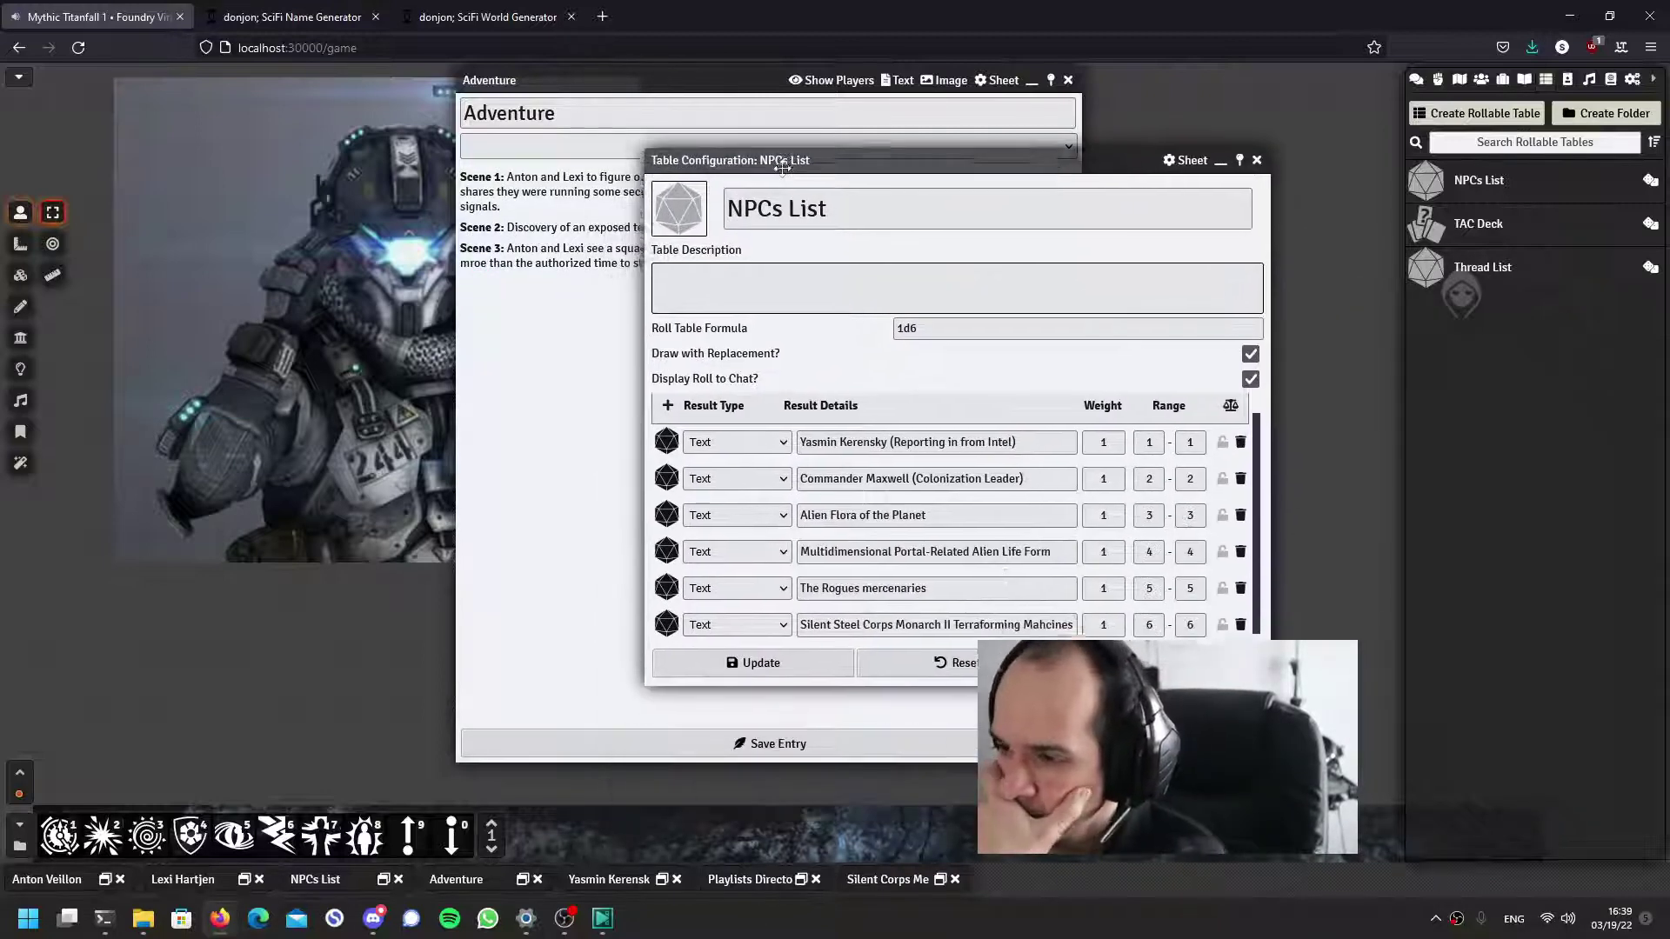
left_click(1493, 280)
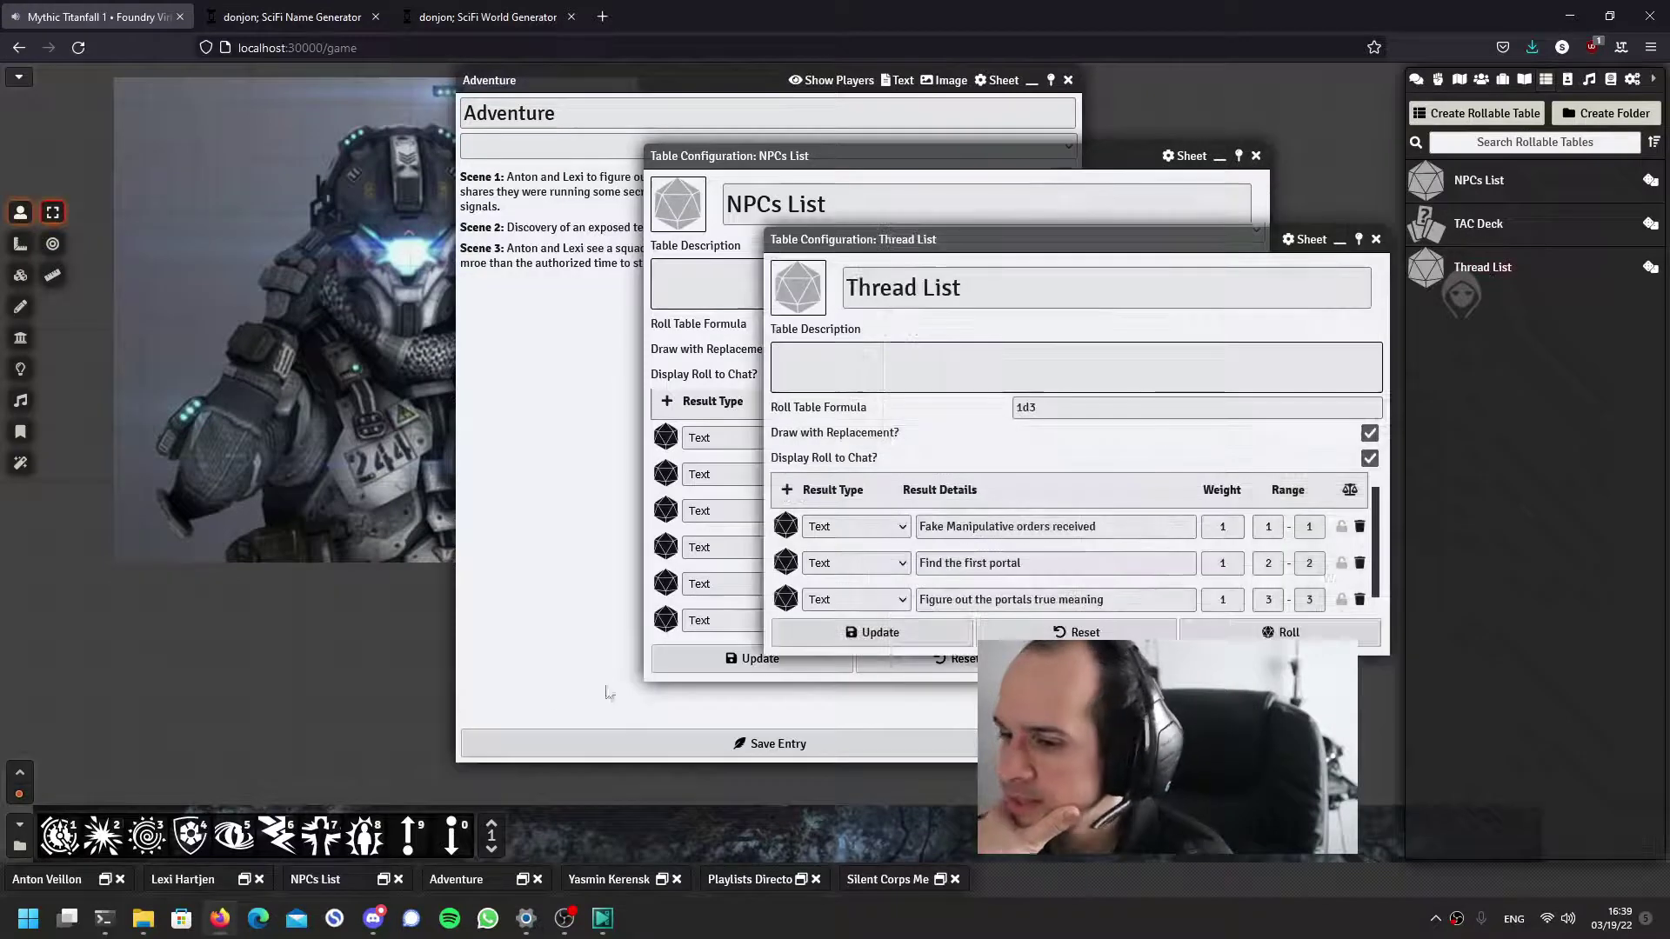
Drop chaos to 4, then rewrite thread one as 'Silent Steel Corps: We learned something that we shouldn't have'
left_click(441, 840)
left_click(1416, 78)
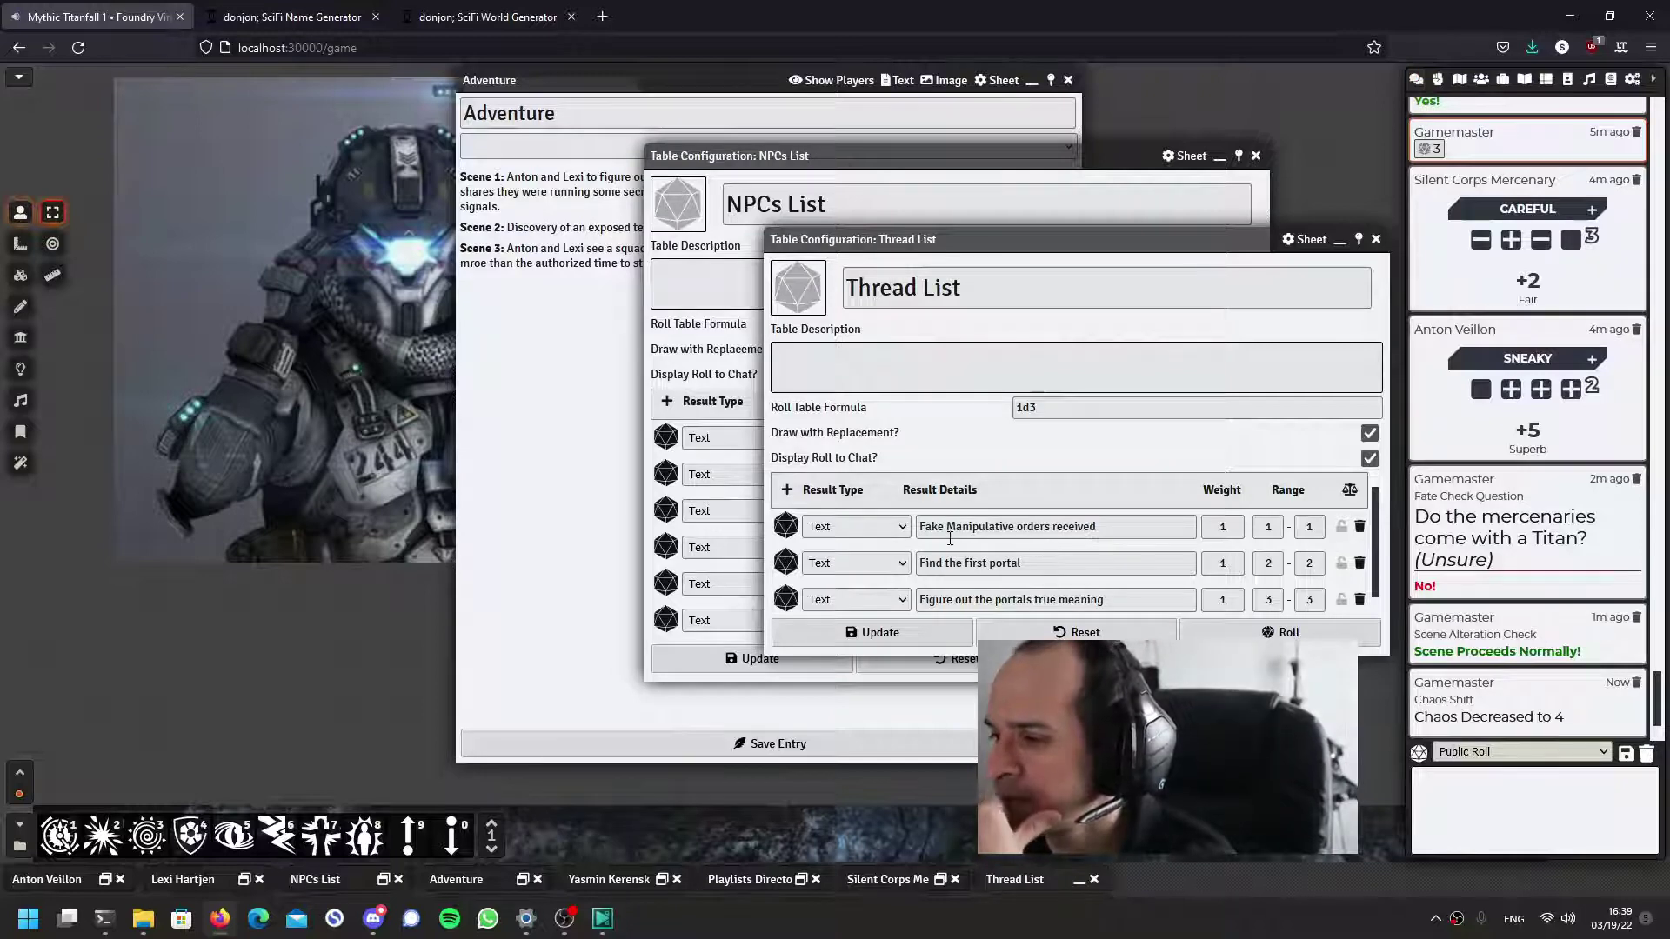
left_click_drag(1111, 530, 919, 531)
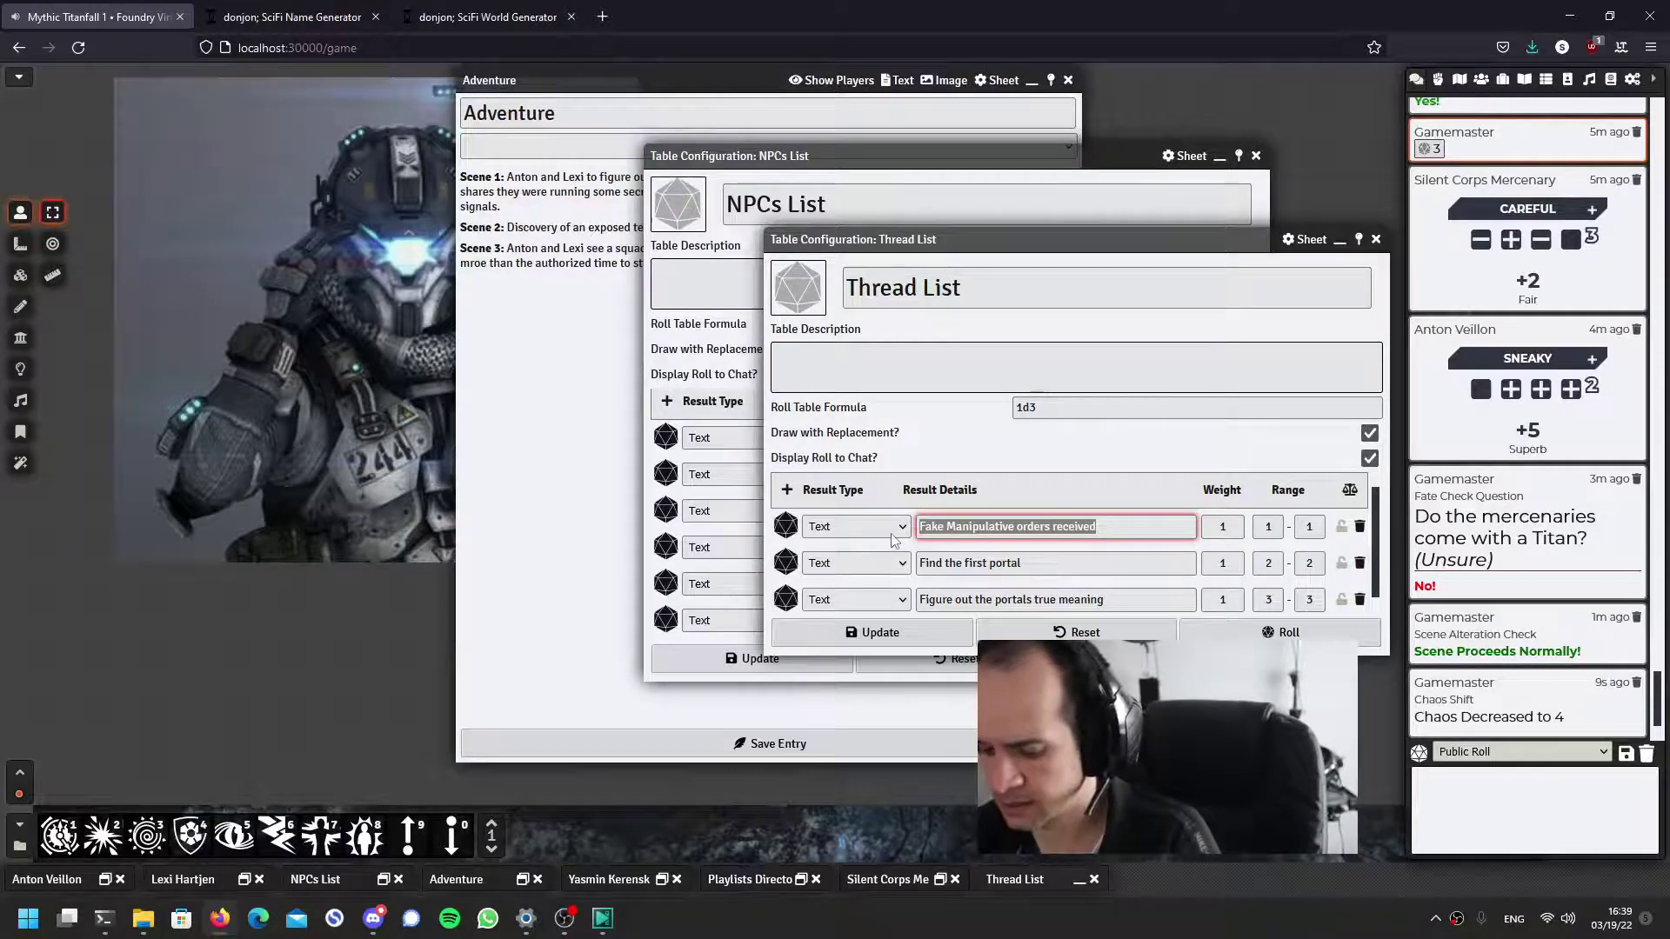
type("We know something ")
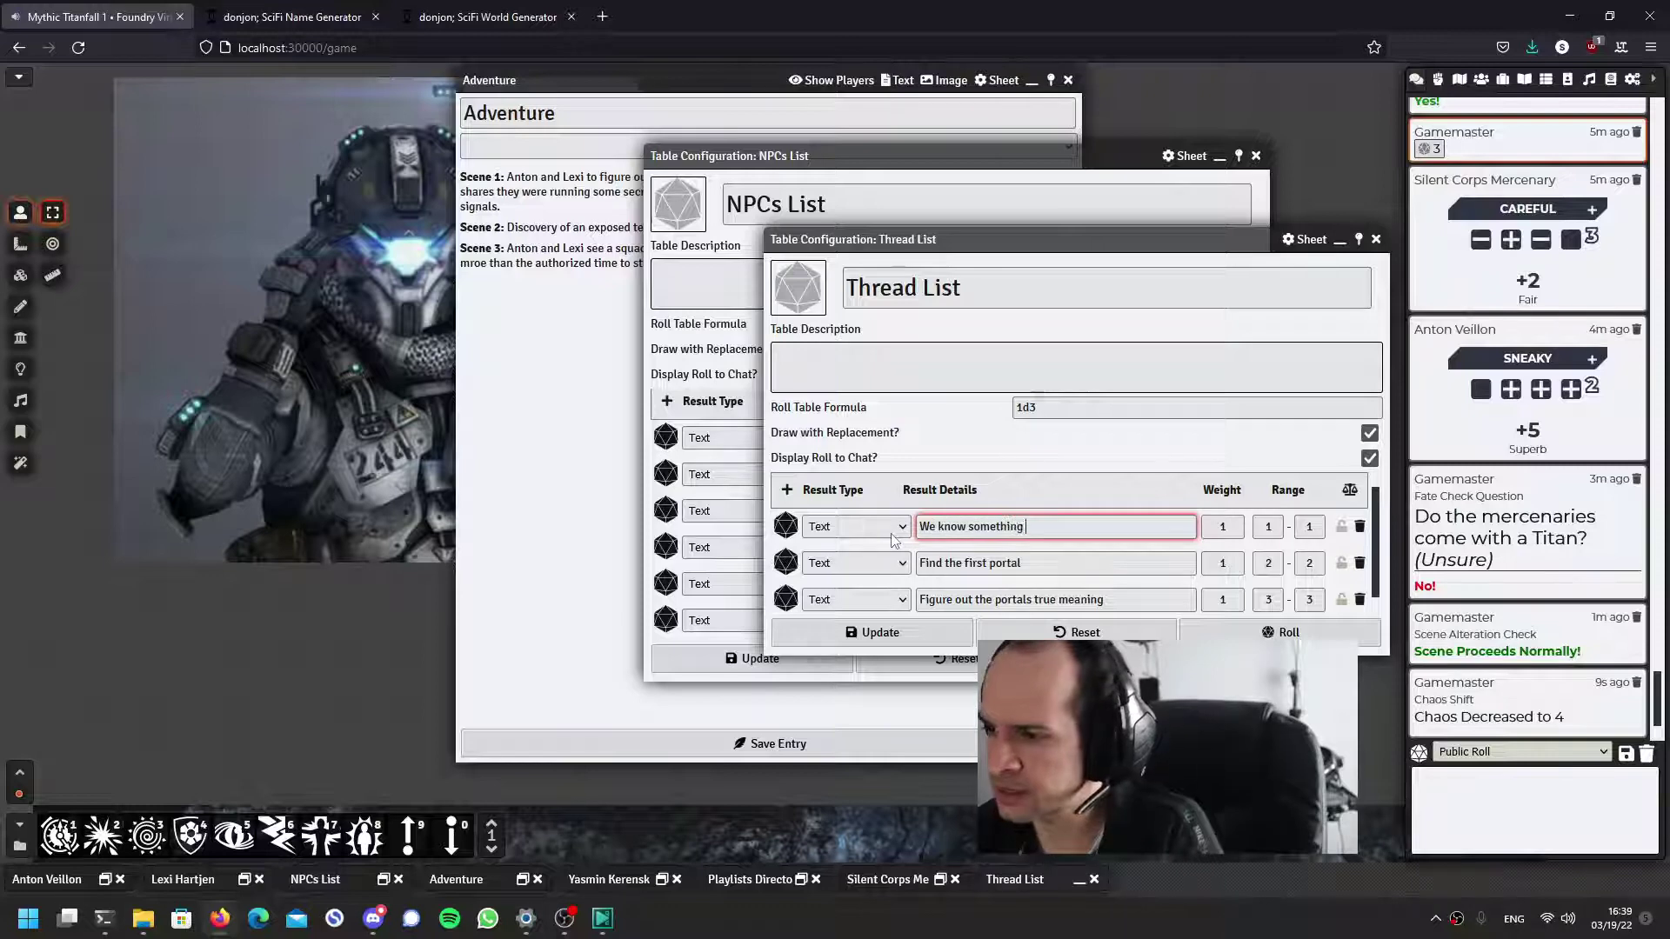
type("that")
key("ctrl+a")
type("We l")
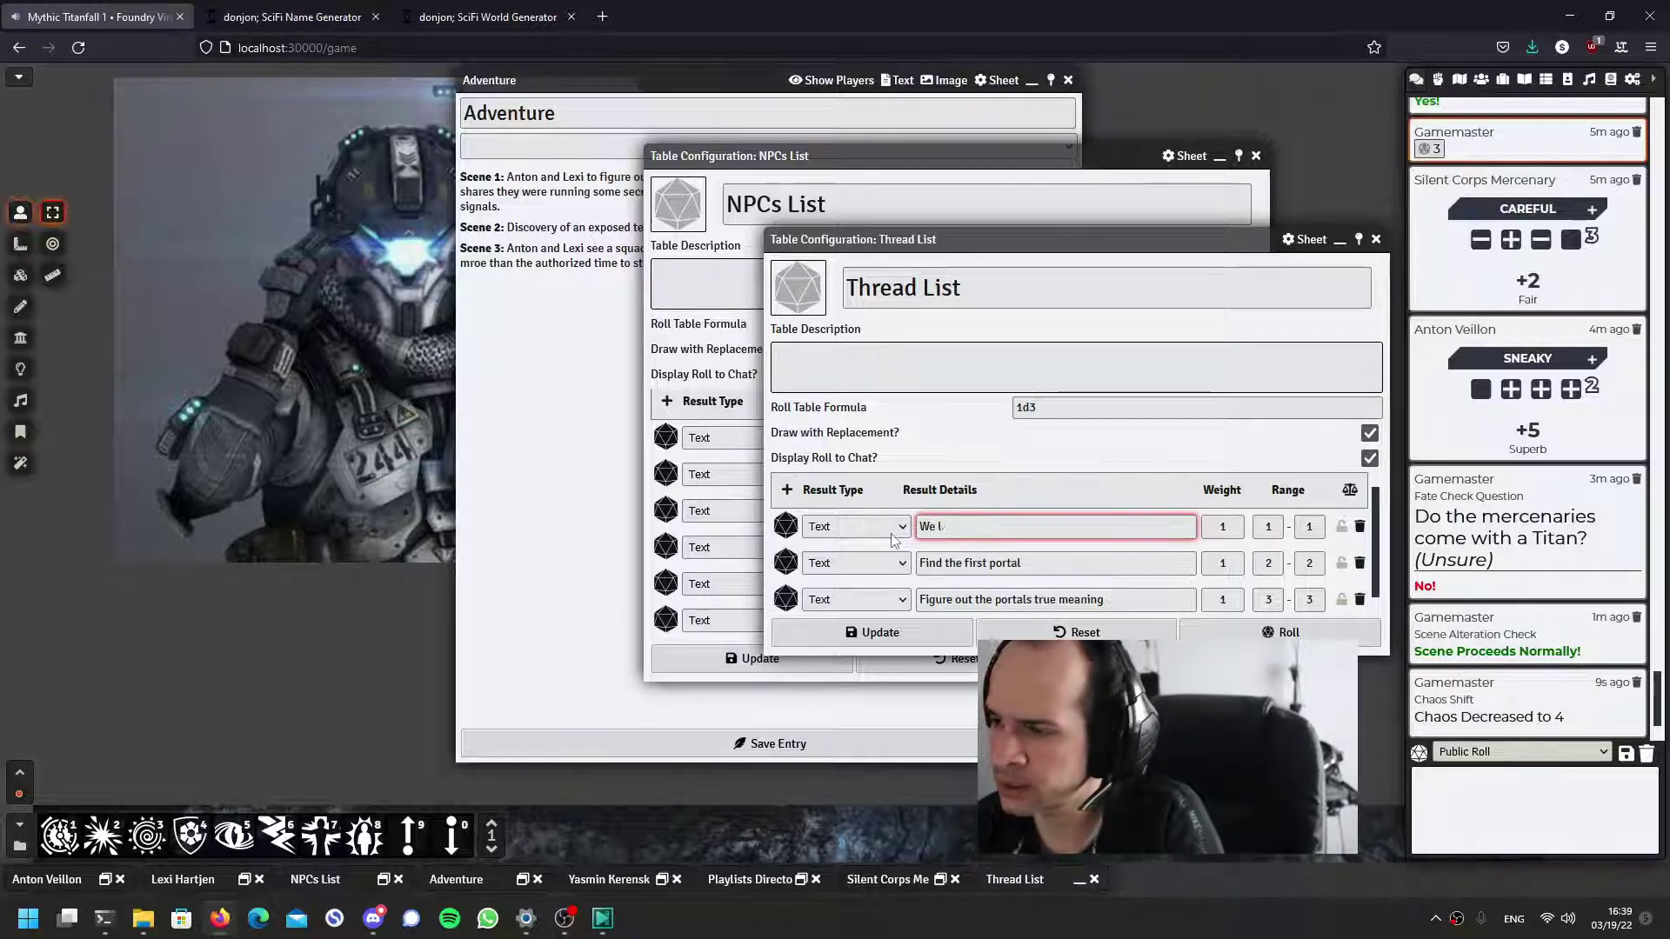
type("earned something that we ")
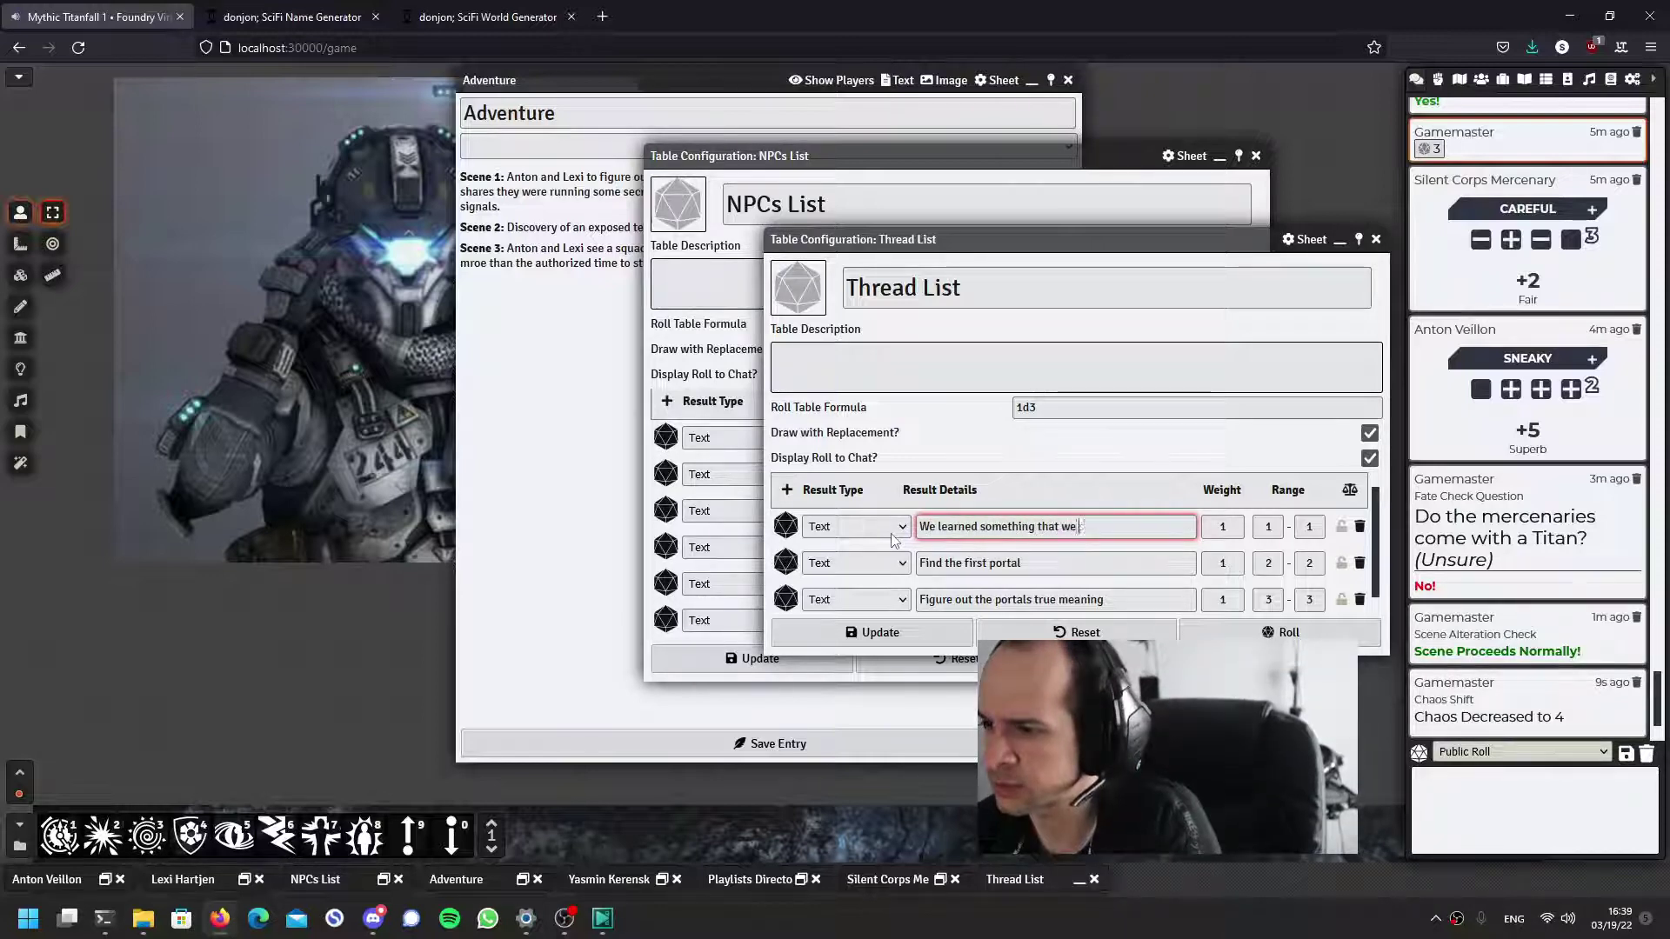
type("shouldn't ")
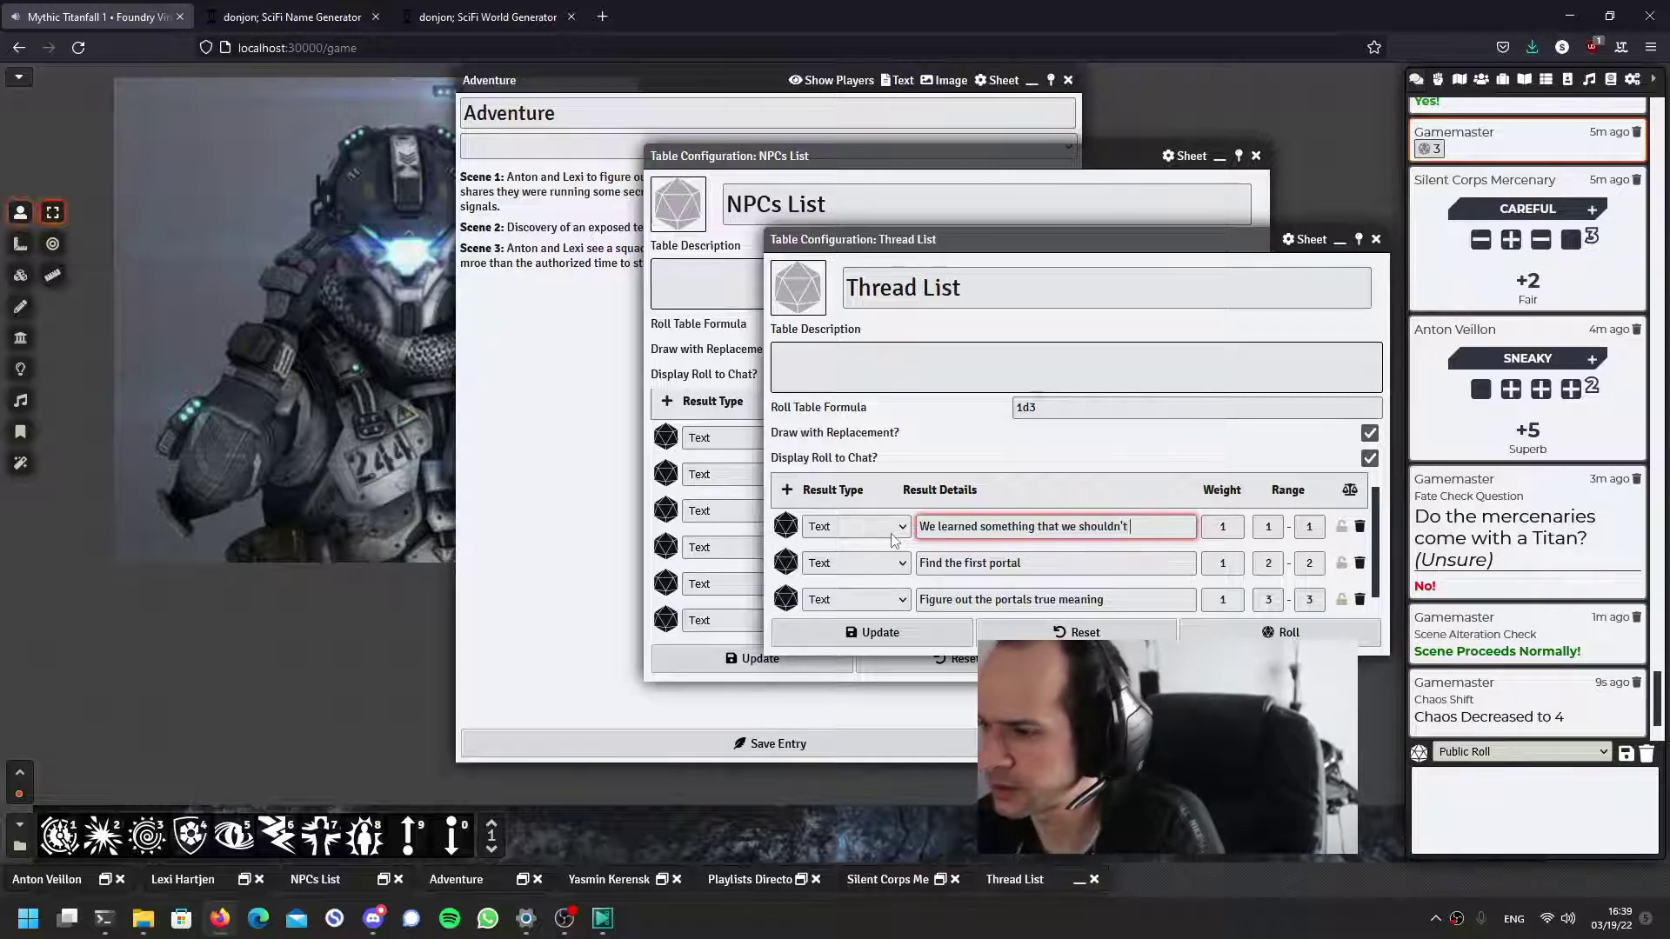
type("have")
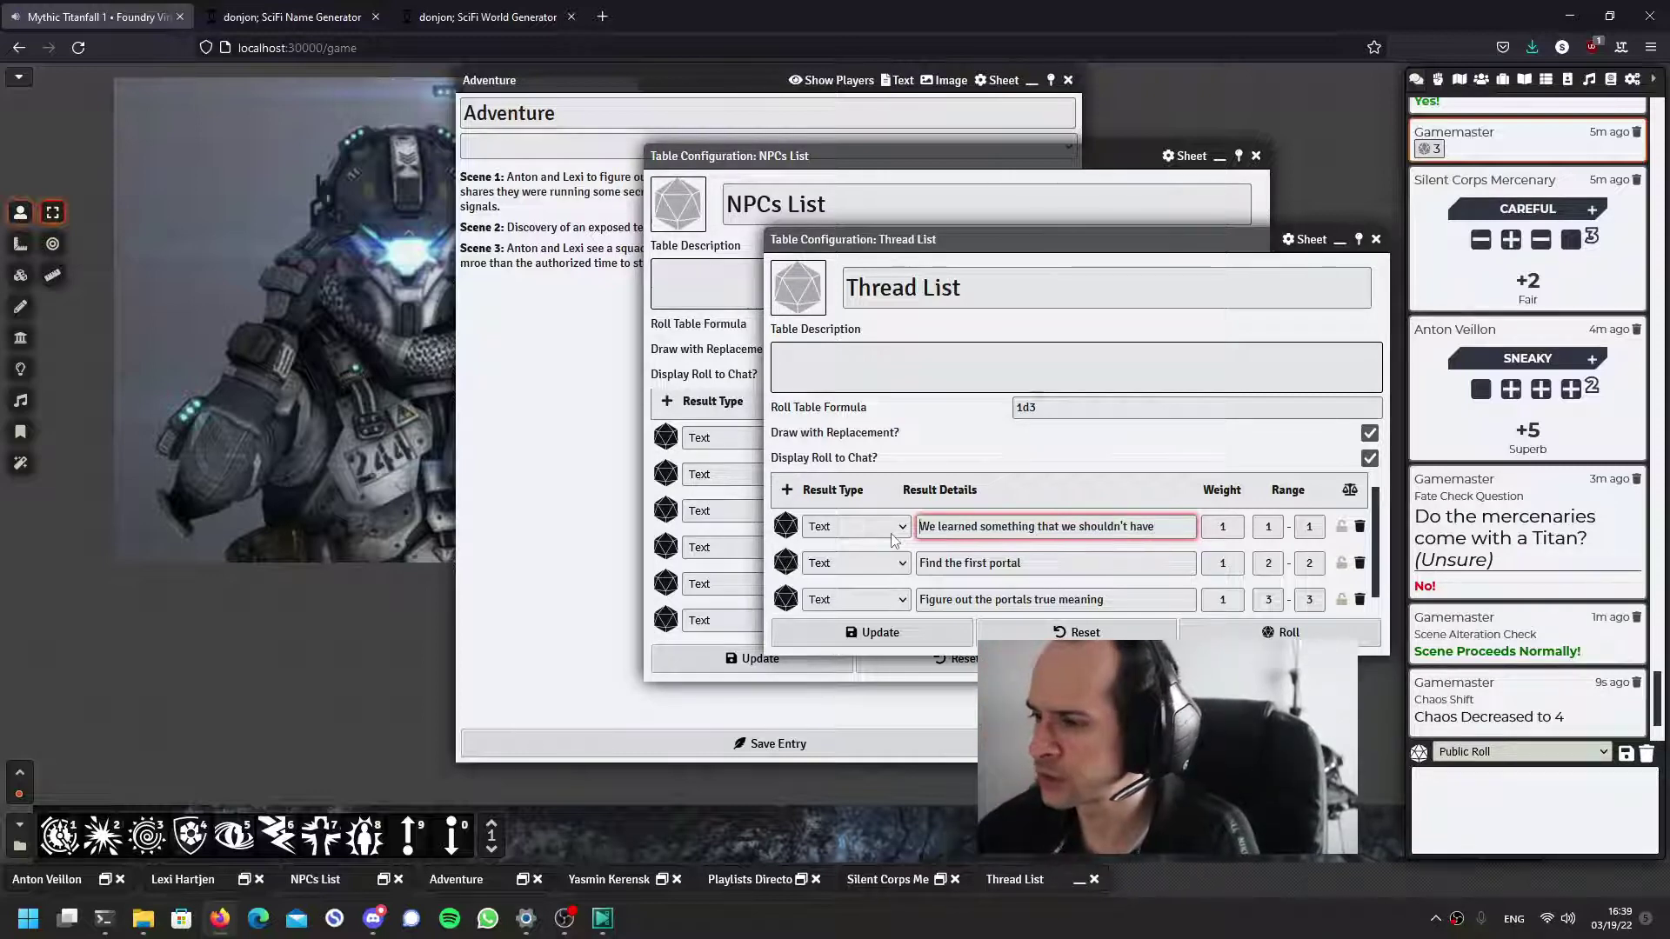
type("Si")
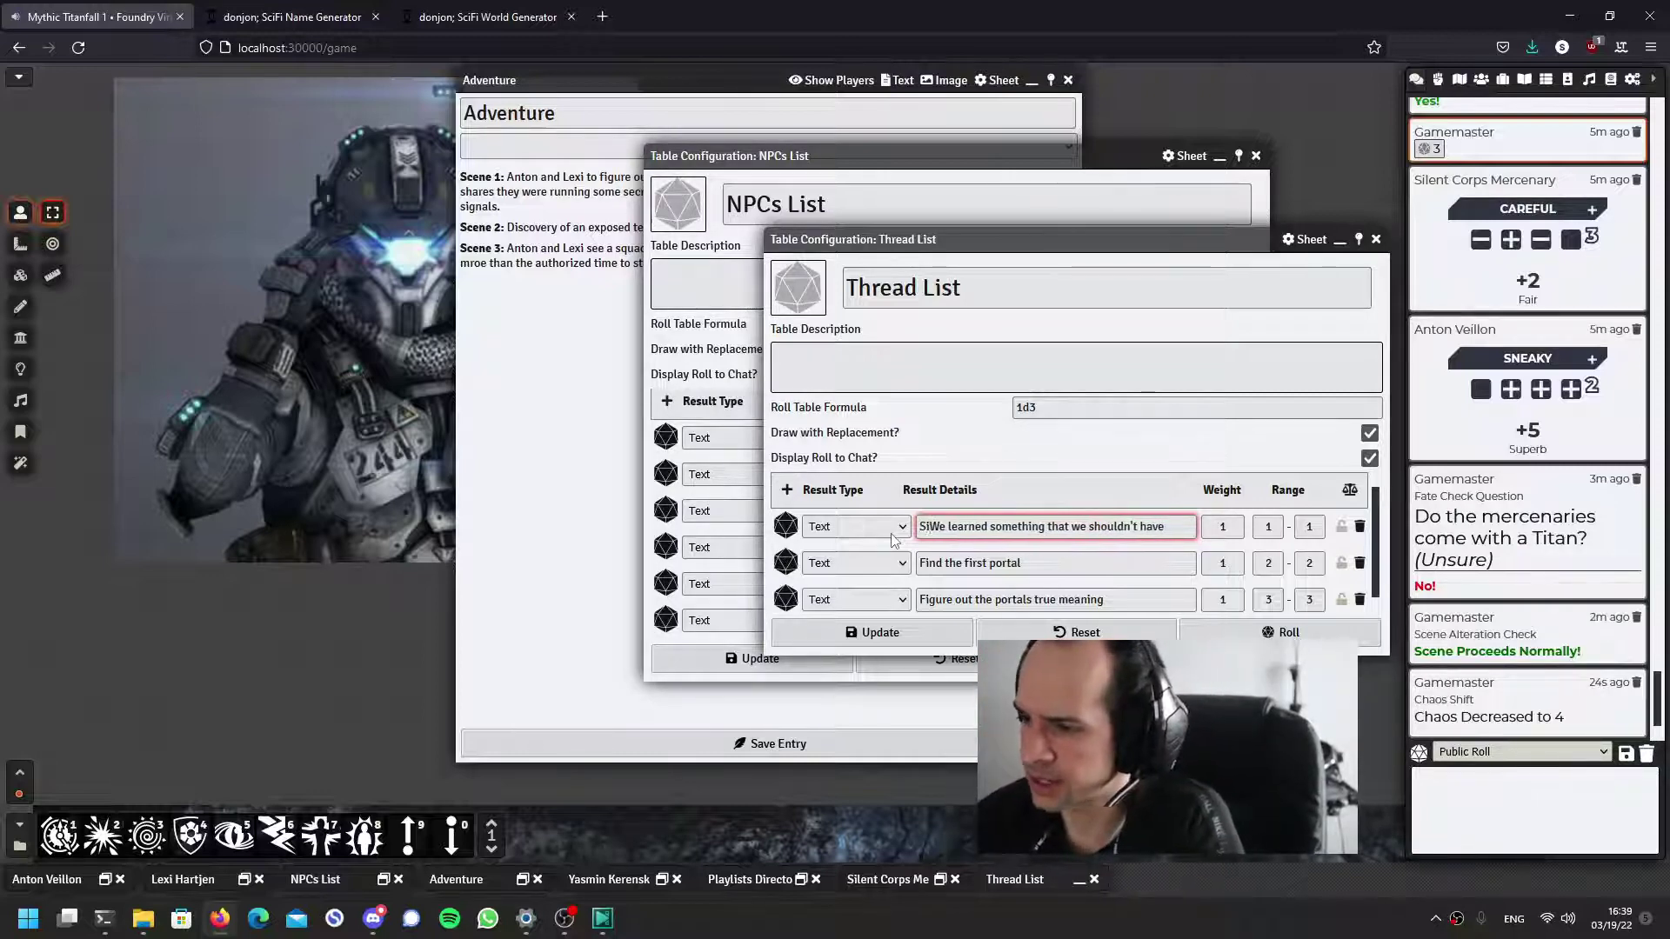
type("lent Steel:")
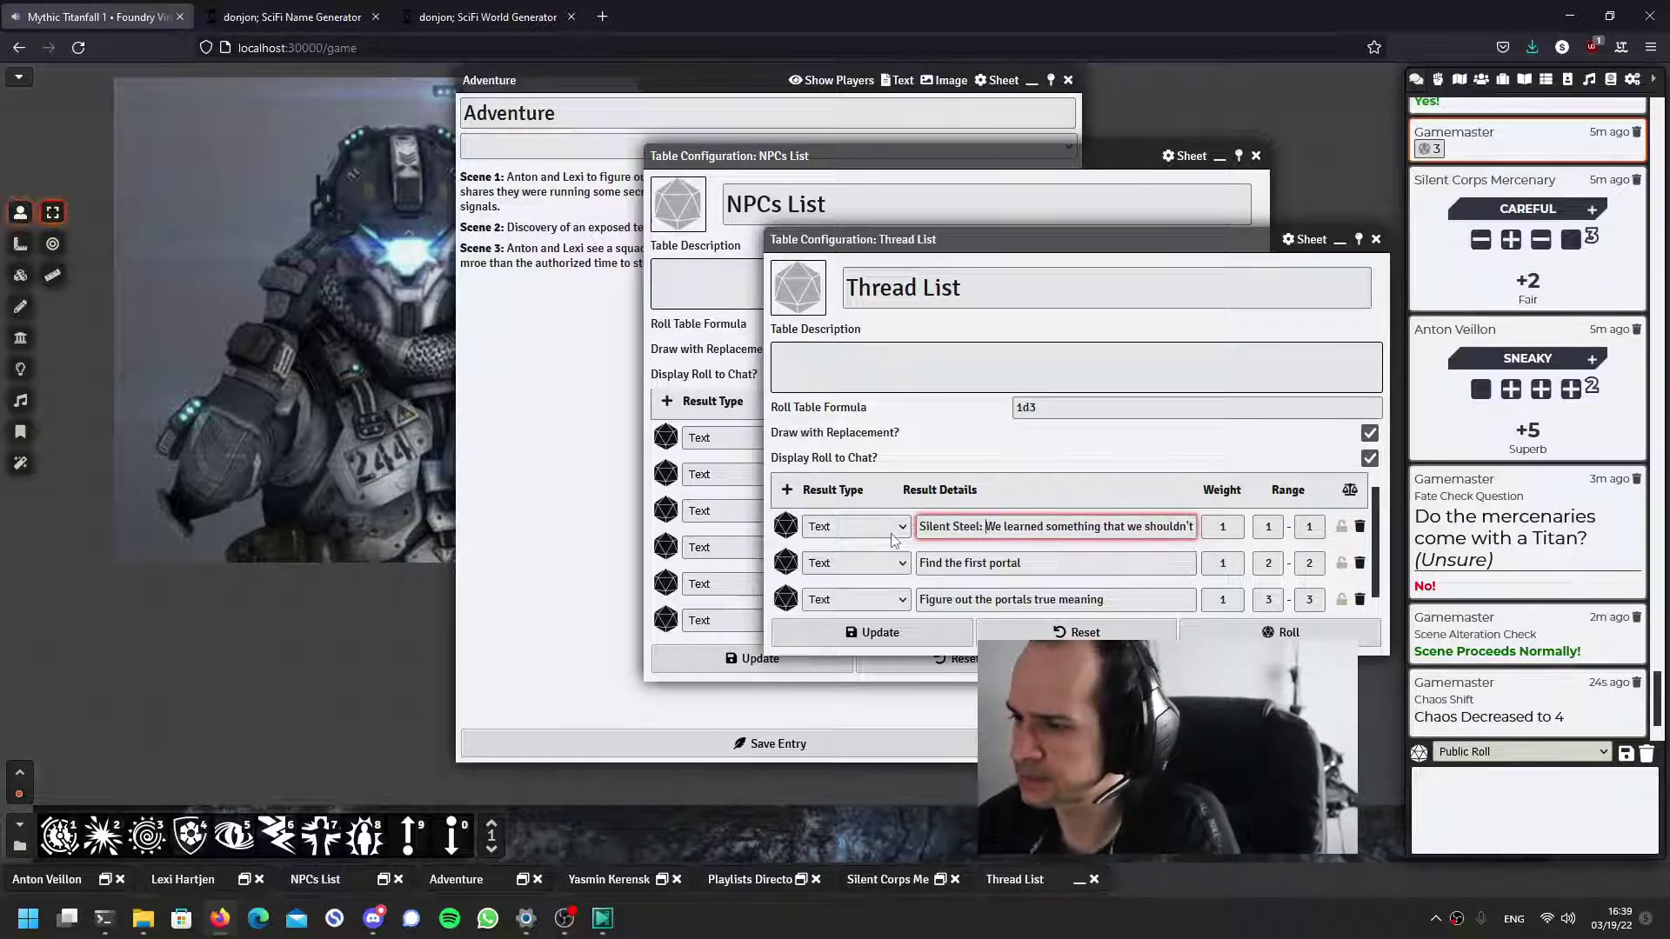
key("BackSpace")
key("BackSpace")
type("Corps")
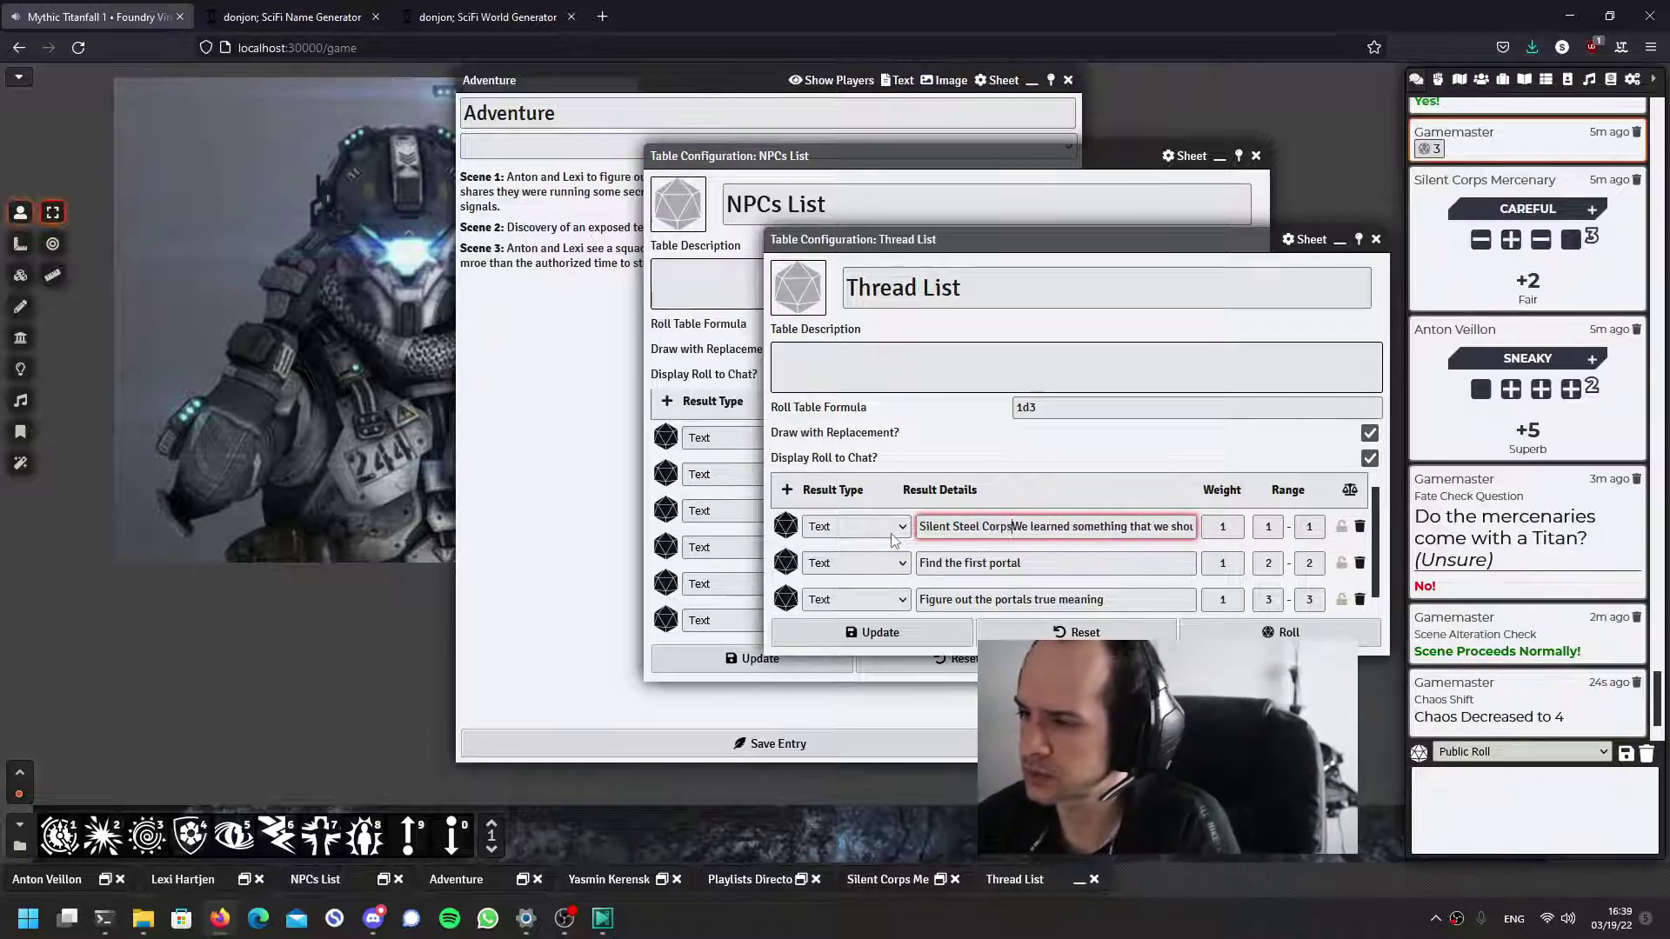
type(":")
left_click(925, 629)
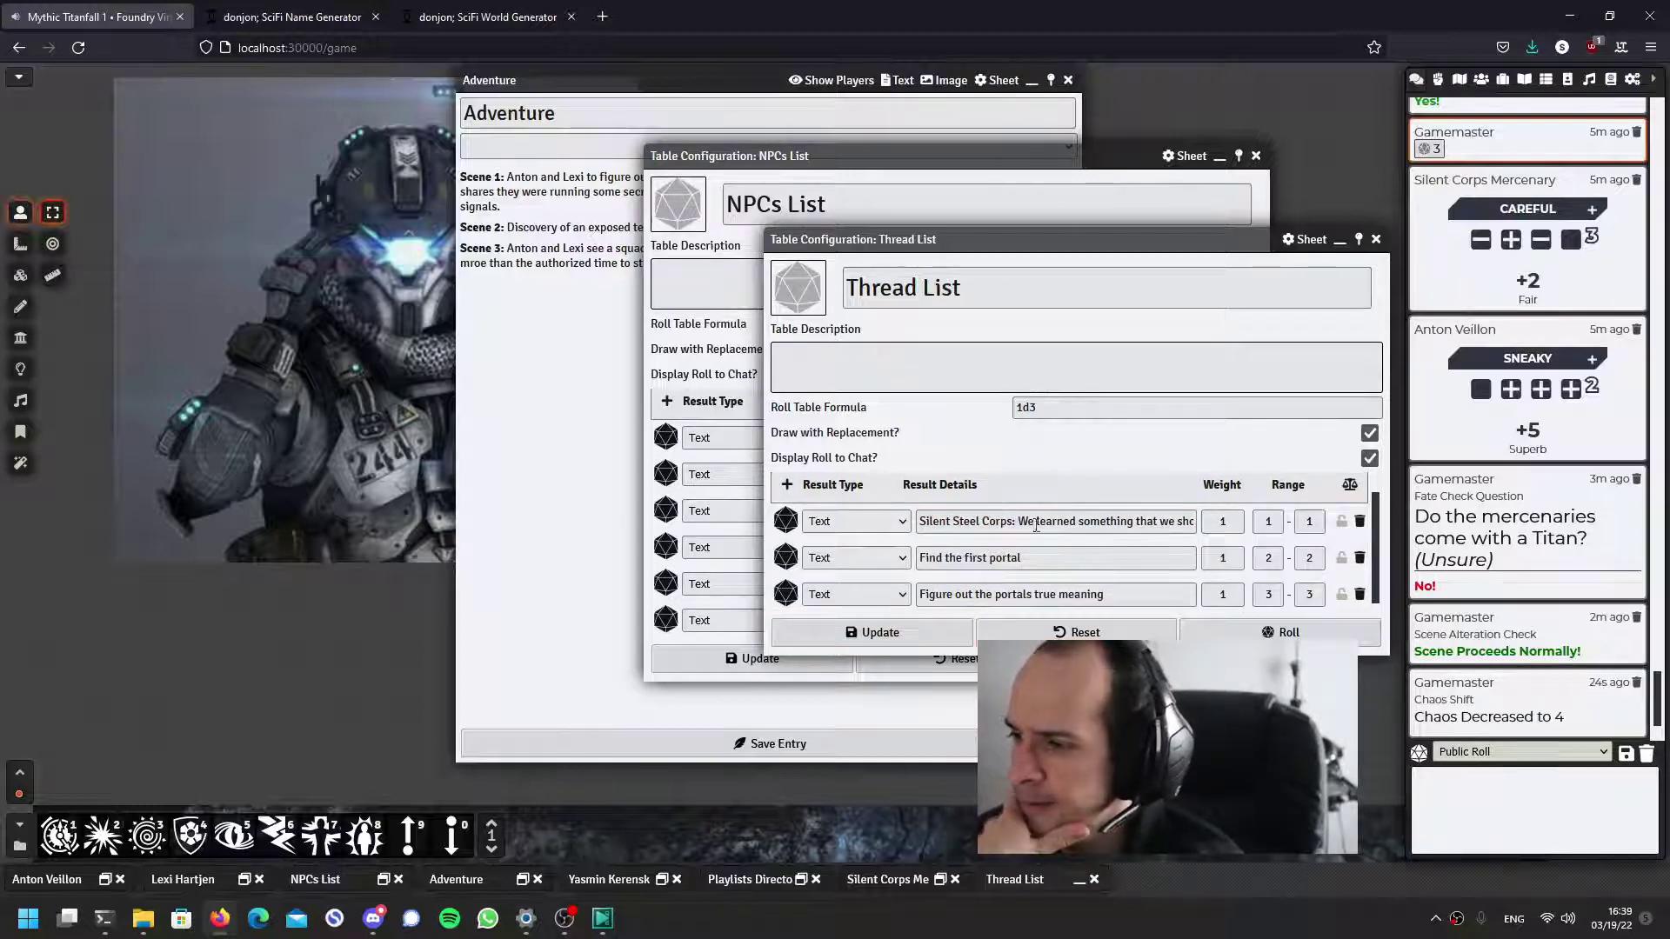
mouse_move(1158, 521)
left_mouse_down()
mouse_move(1192, 522)
mouse_move(845, 513)
mouse_move(1196, 522)
mouse_move(799, 515)
left_mouse_up()
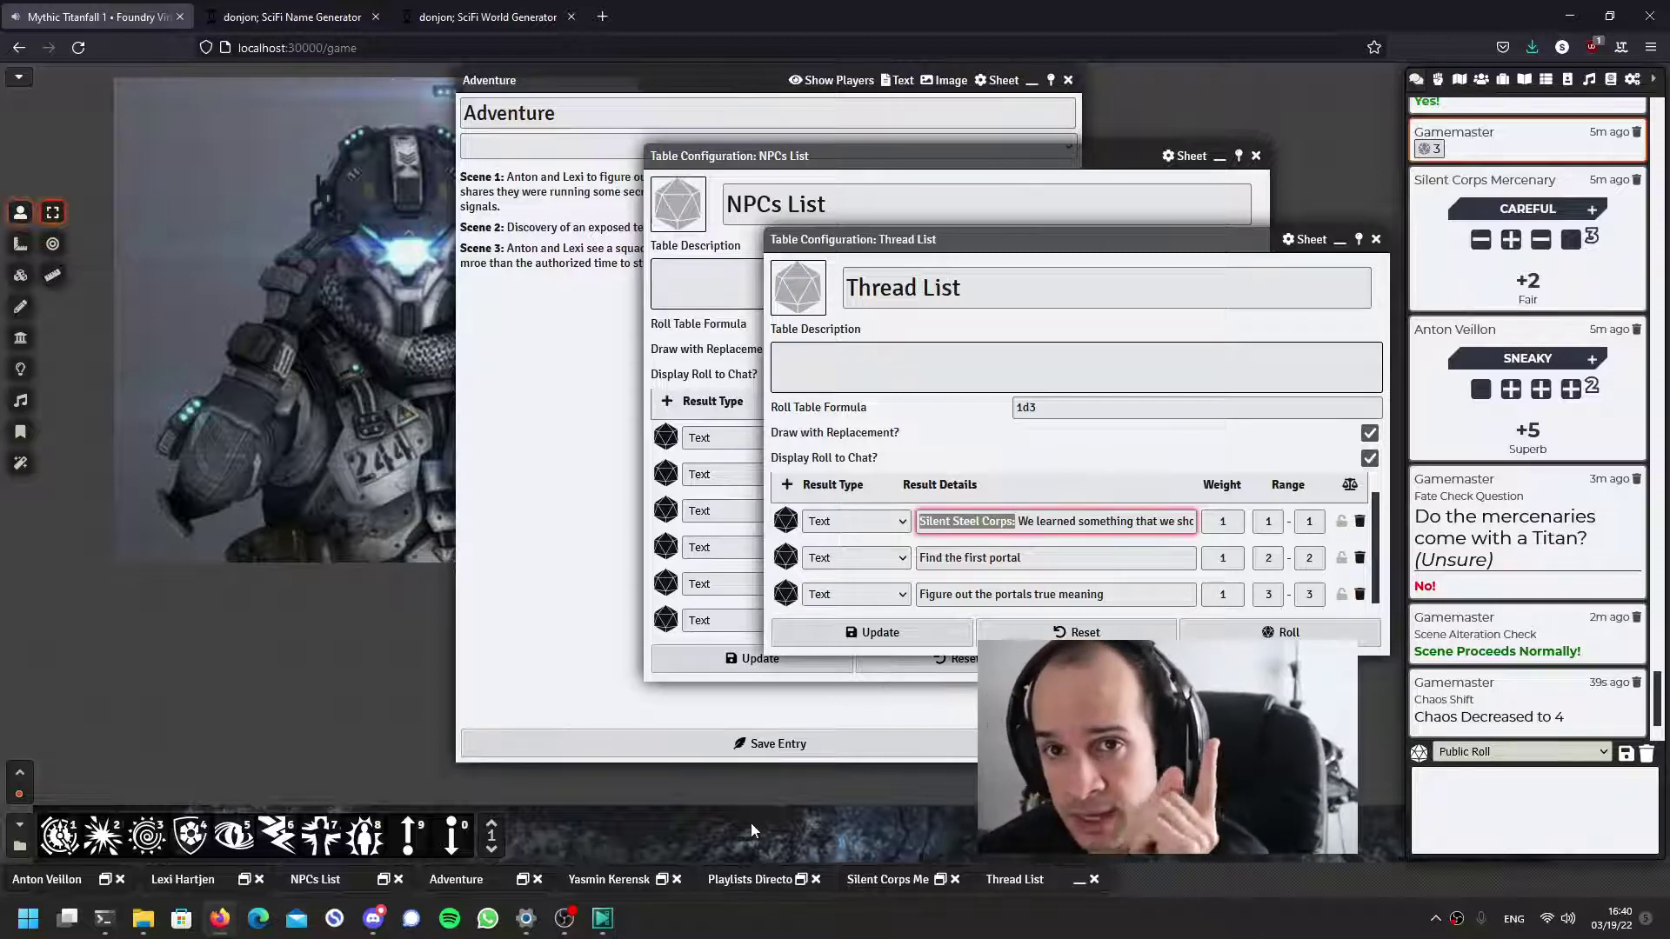
Raise the Adventure journal with its Scene 3 notes above the NPCs List and Thread List windows
left_click(566, 583)
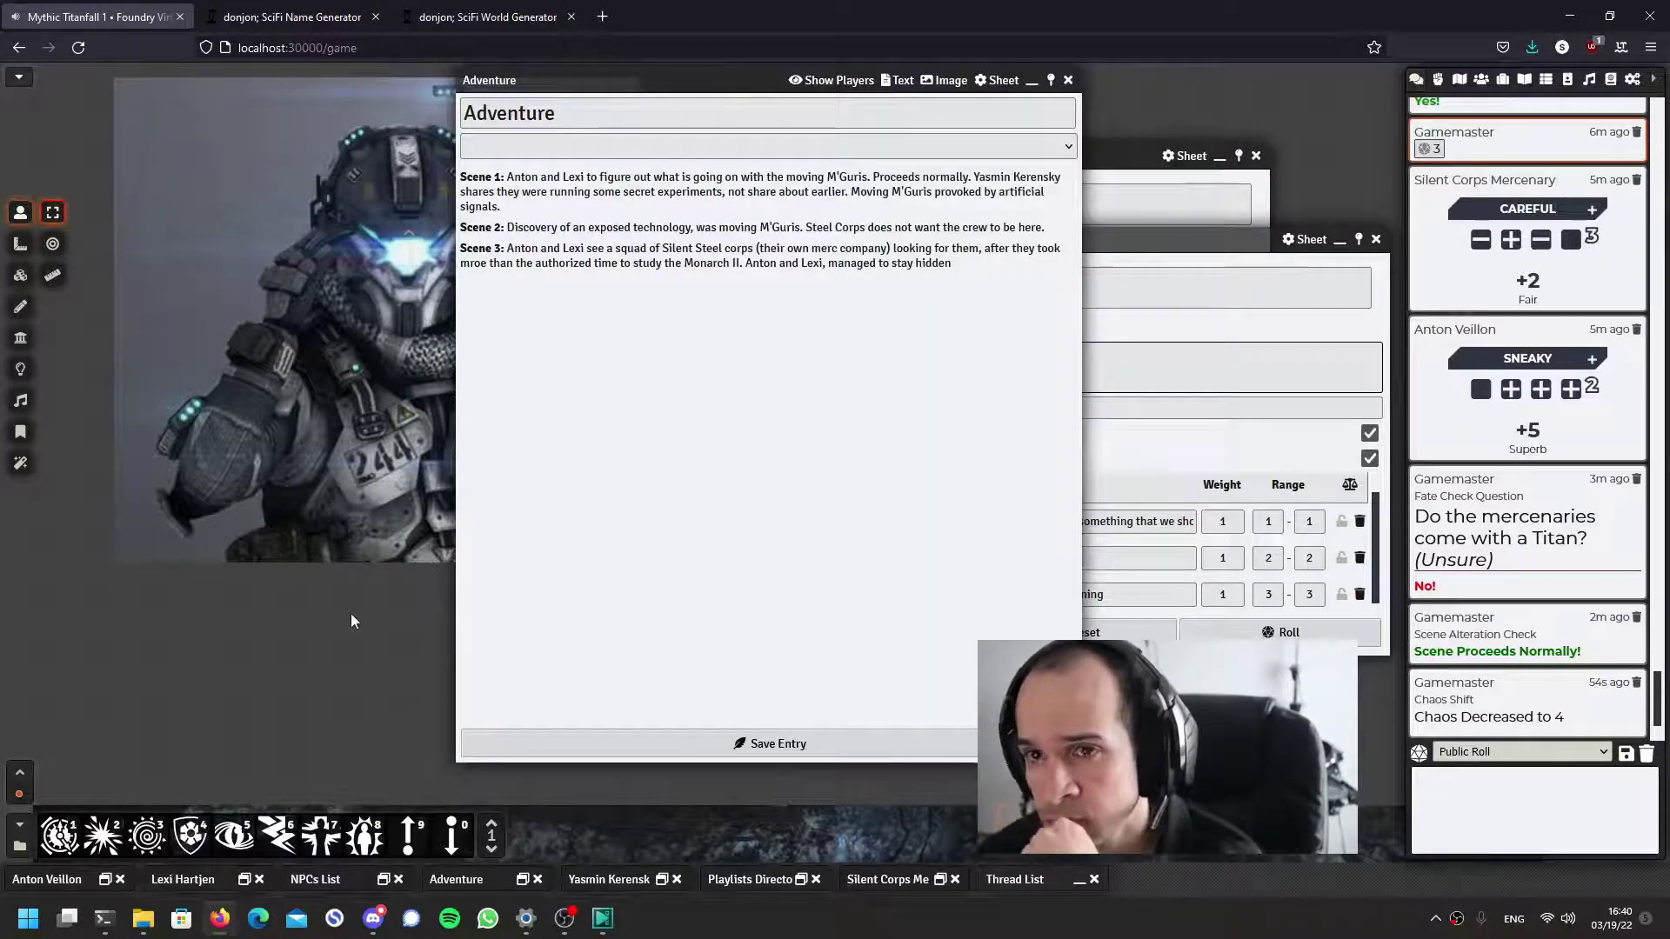